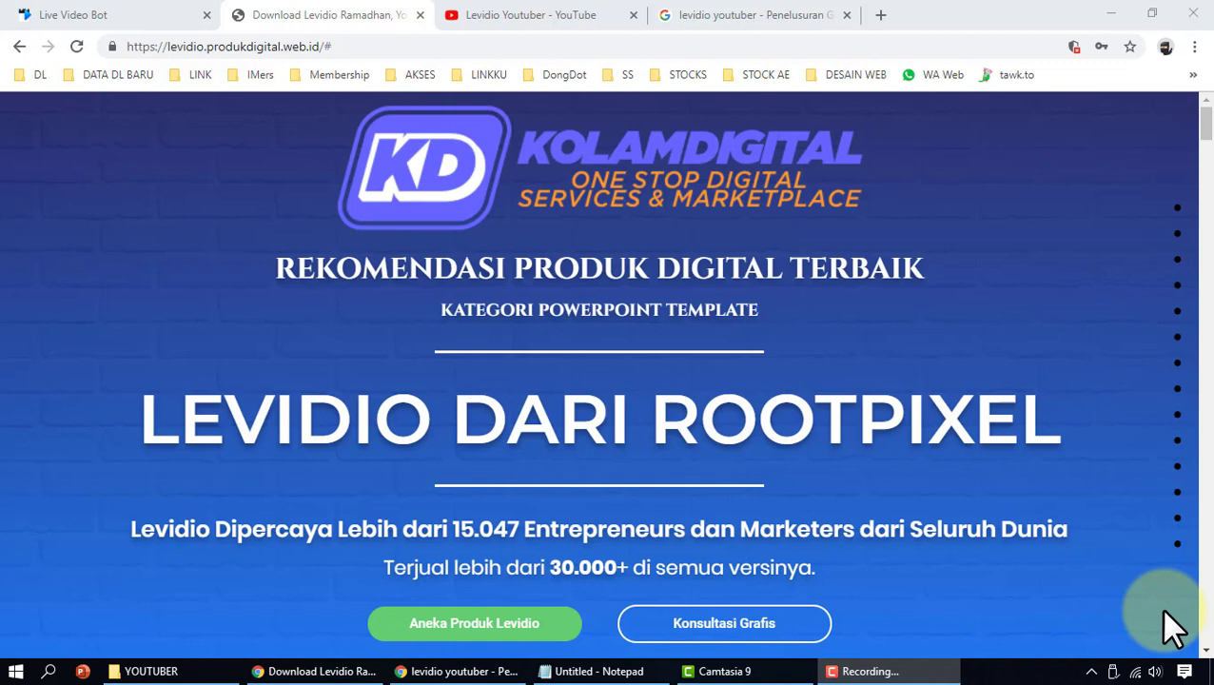
# Step: Switch Chrome to the Live Video Bot dashboard tab
pyautogui.click(101, 15)
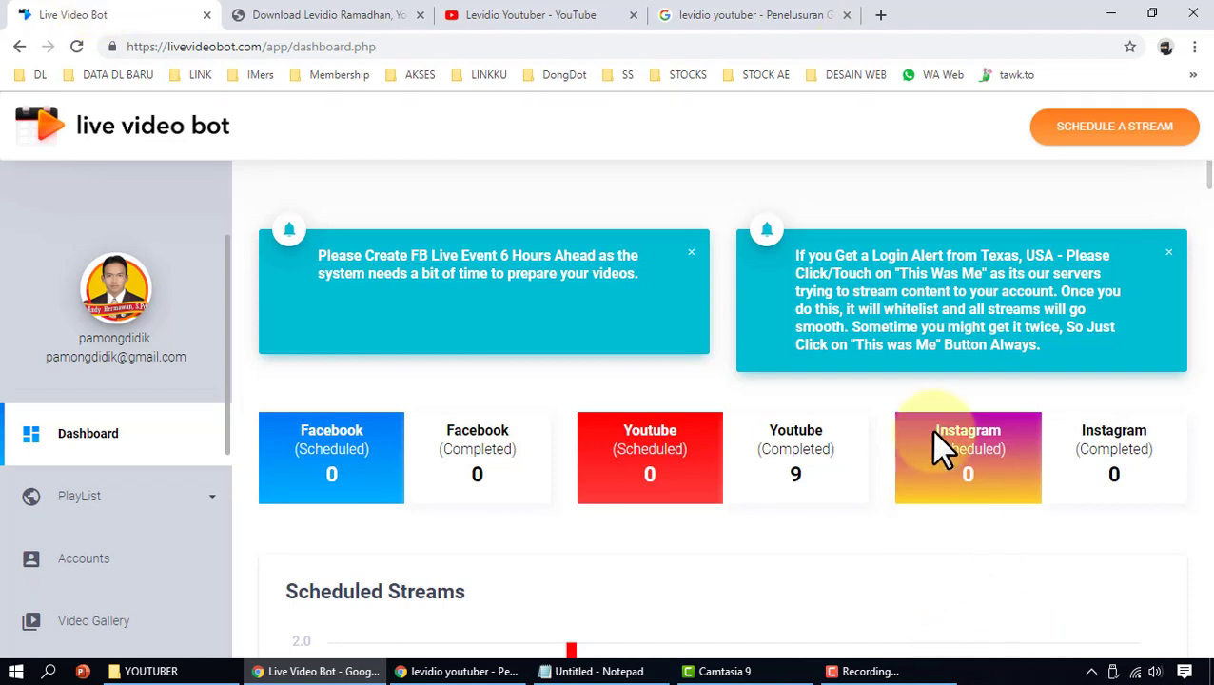
# Step: Review the dashboard stream stats (0 scheduled, 9 completed), then go to the Levidio Youtuber YouTube results
pyautogui.scroll(-1, 664, 461)
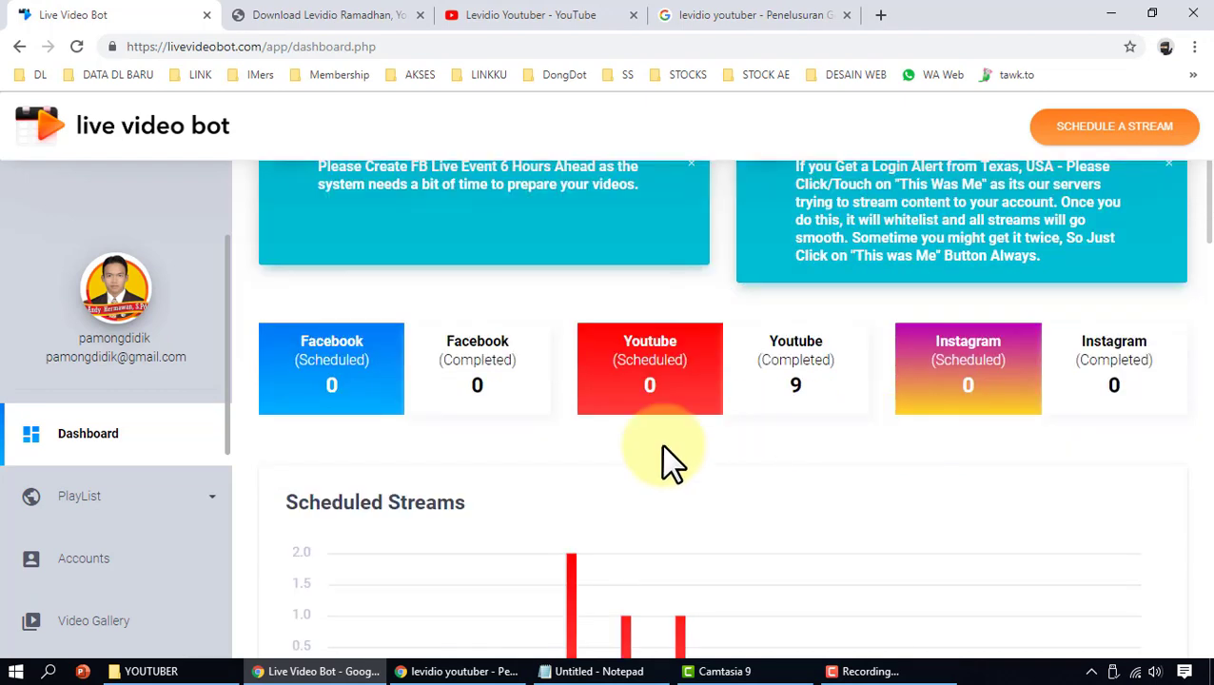
pyautogui.scroll(-3, 664, 461)
pyautogui.scroll(3, 664, 460)
pyautogui.scroll(1, 663, 447)
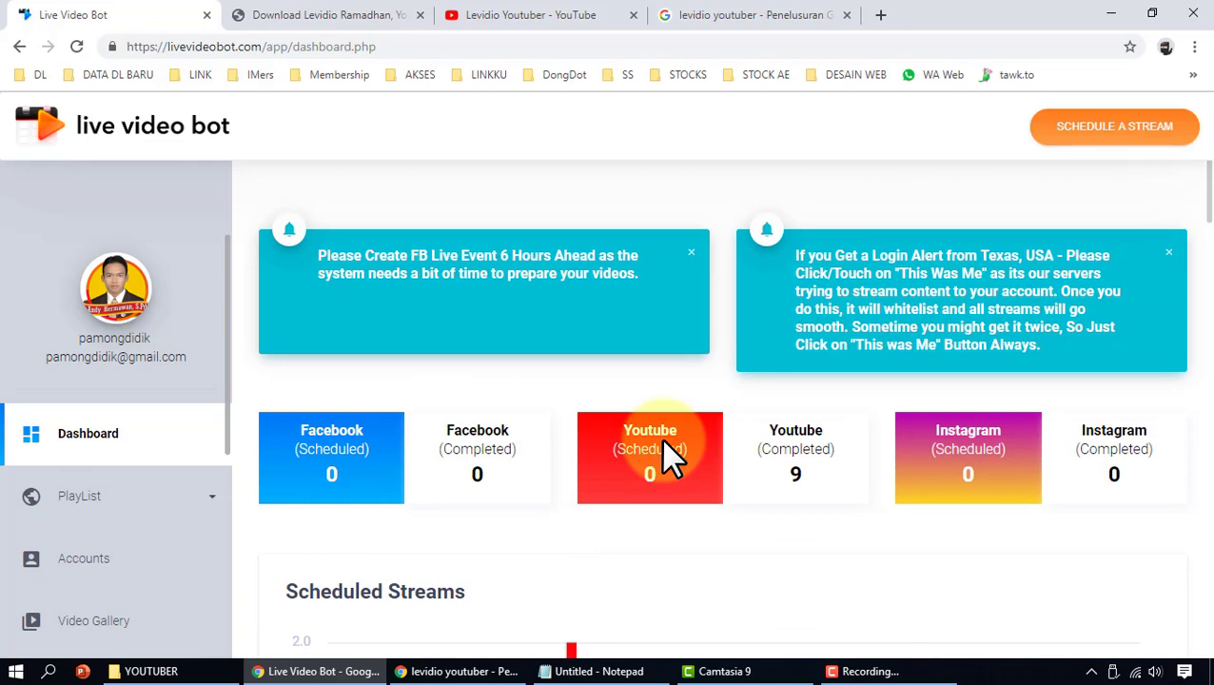
pyautogui.click(538, 15)
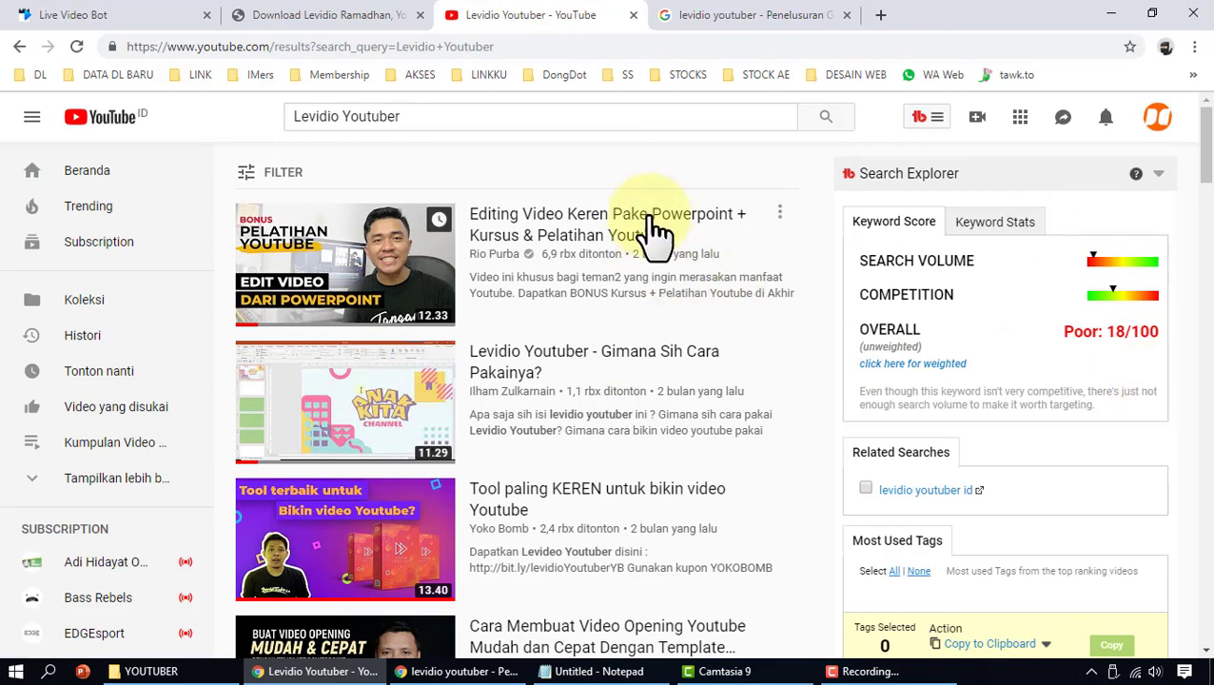
# Step: Rerun the 'Levidio Youtuber' YouTube search, browse the results, then go to the Google search tab
pyautogui.click(845, 116)
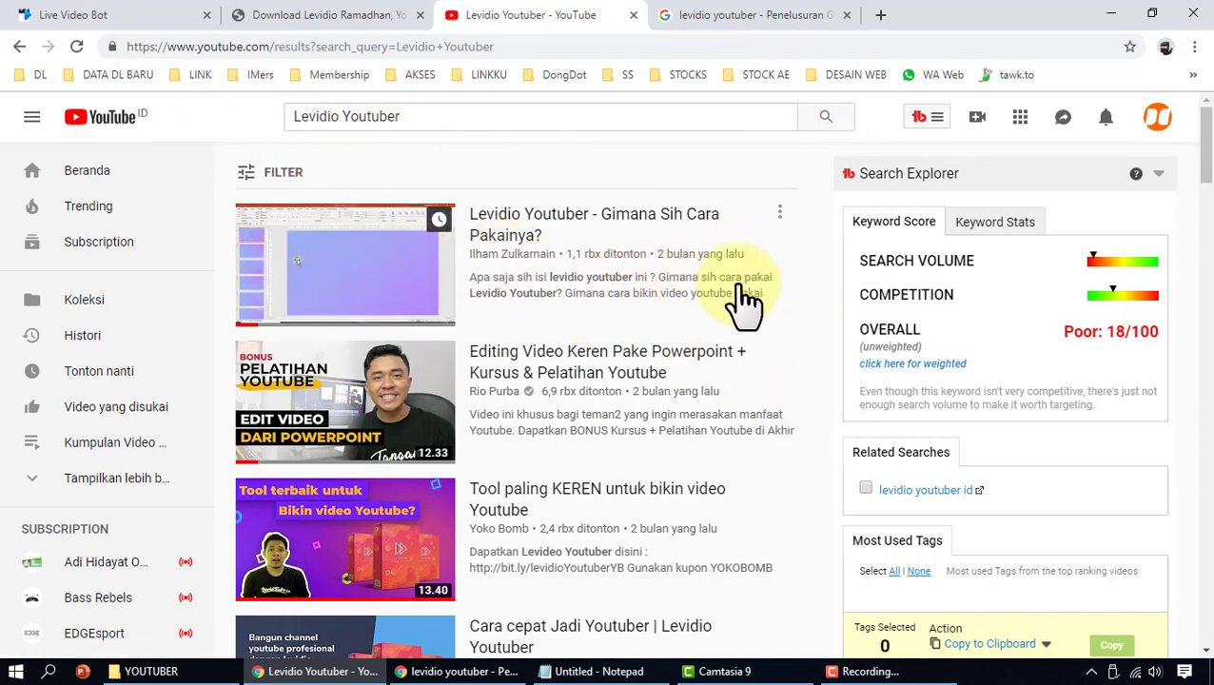
pyautogui.scroll(-1, 761, 521)
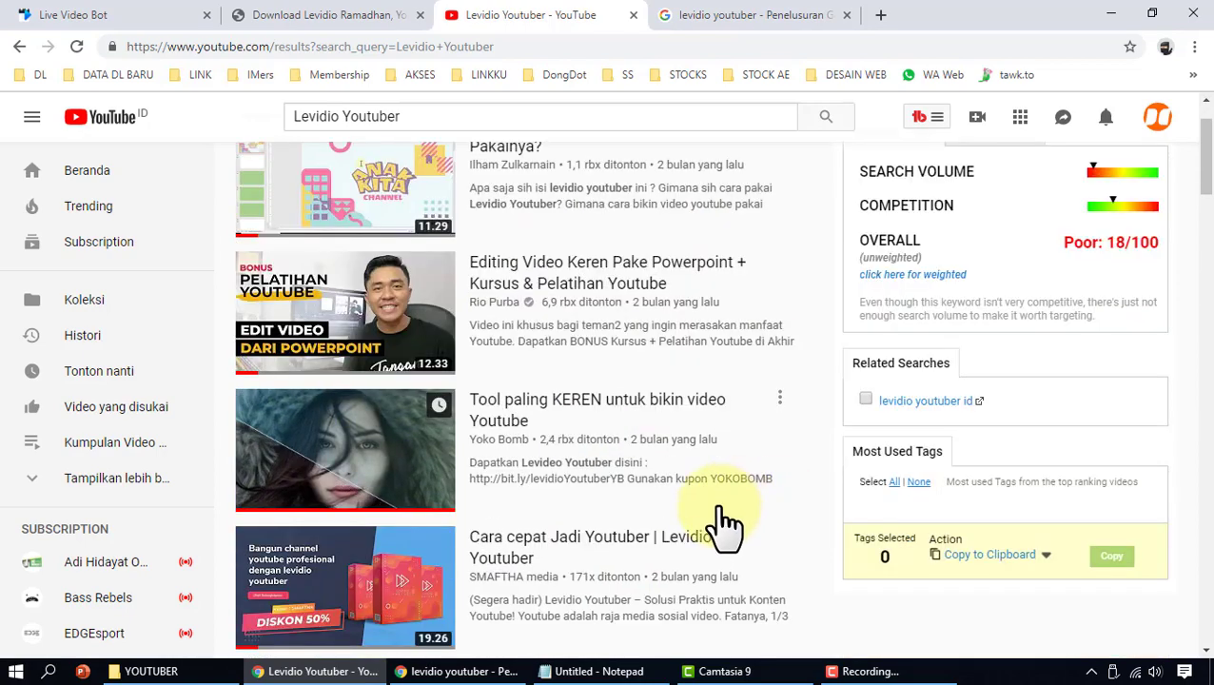
pyautogui.scroll(-1, 628, 524)
pyautogui.scroll(-1, 570, 519)
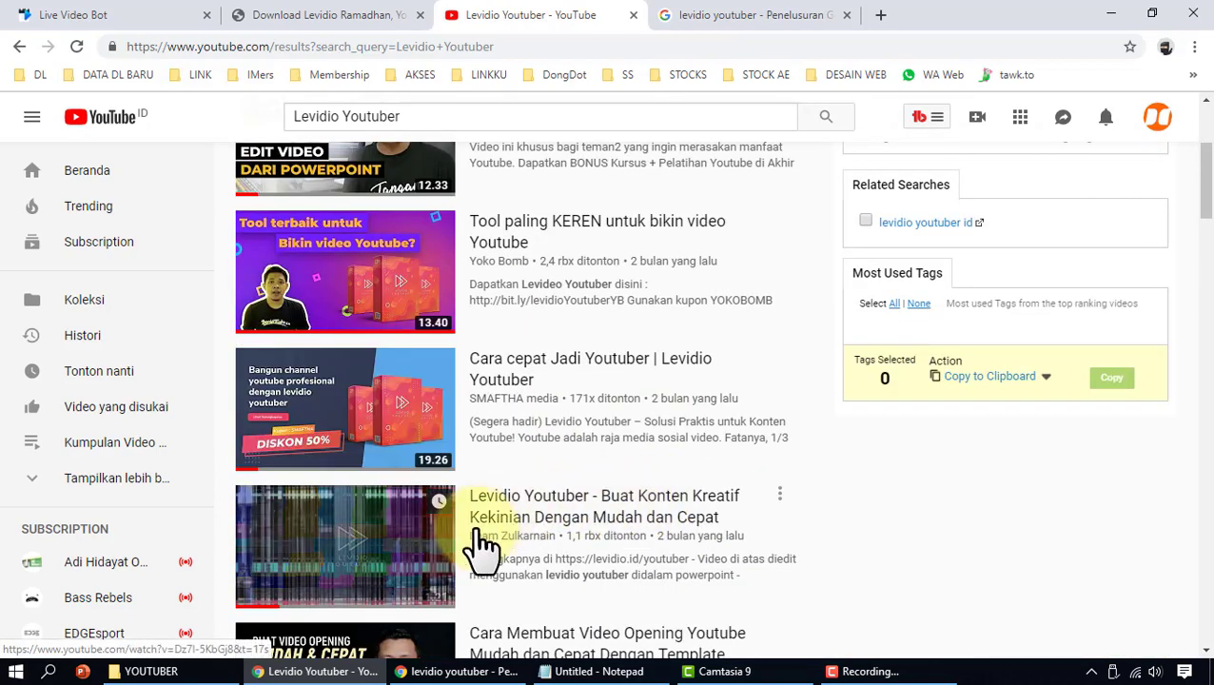
pyautogui.scroll(-2, 691, 566)
pyautogui.scroll(-2, 666, 518)
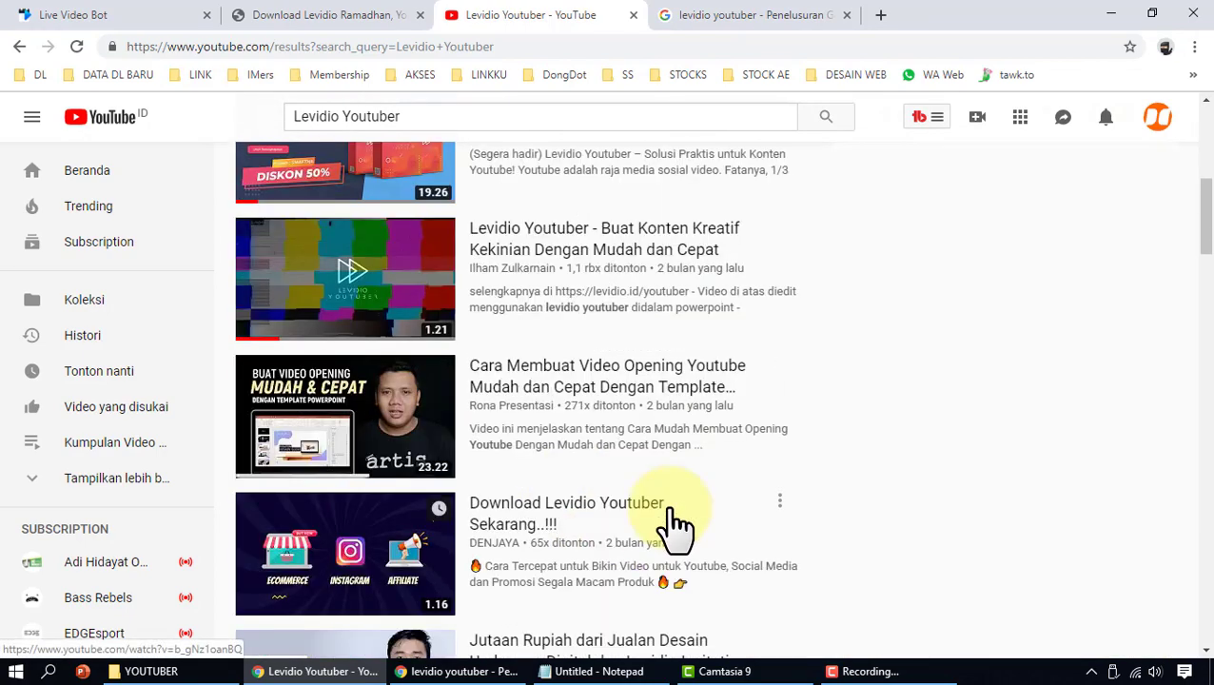
pyautogui.scroll(7, 664, 517)
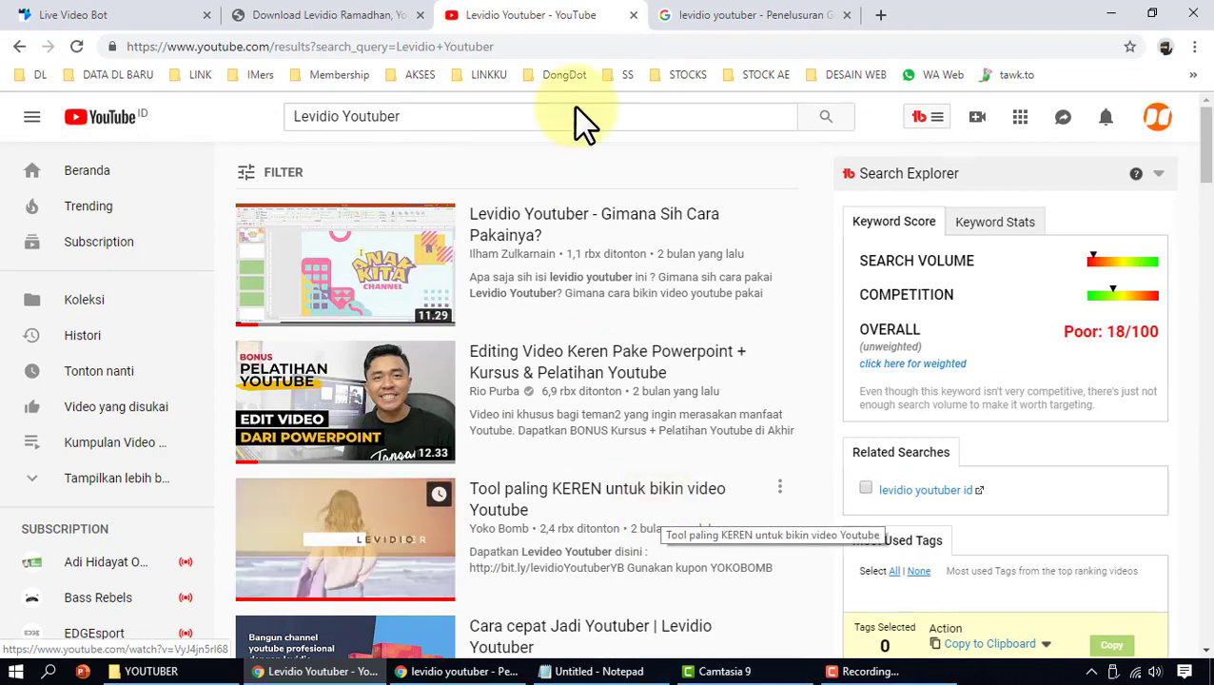
pyautogui.click(723, 15)
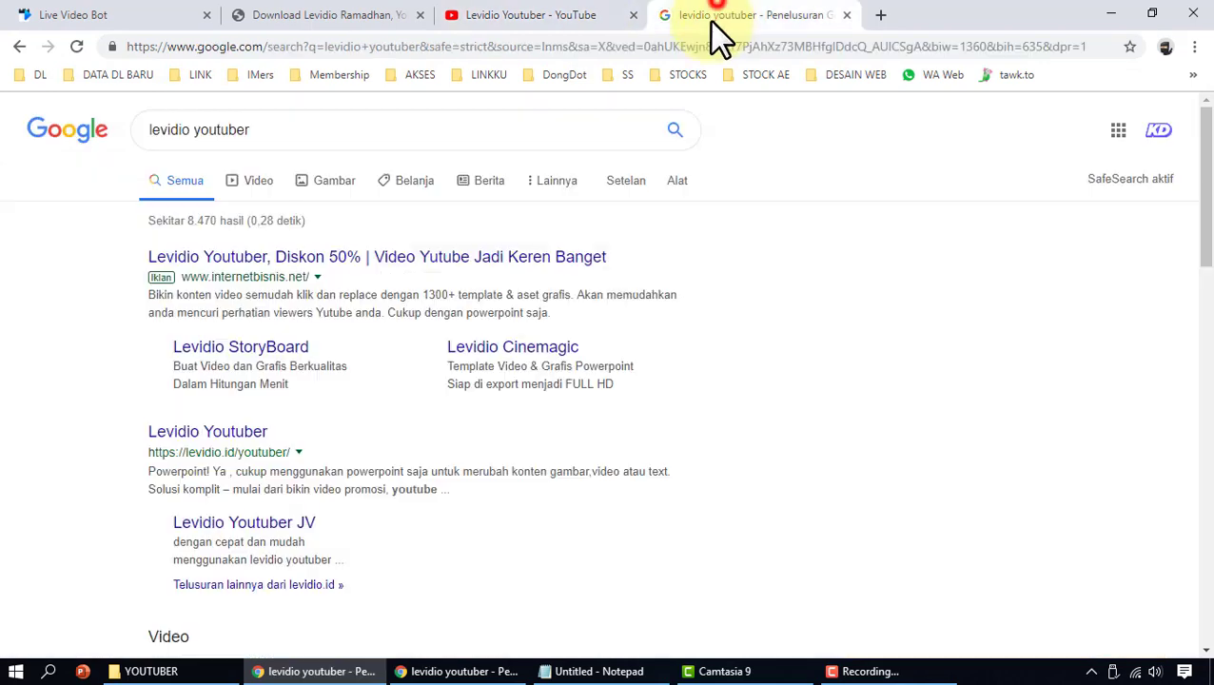
# Step: Rerun the 'levidio youtuber' Google search and browse the results (about 8,470)
pyautogui.click(674, 129)
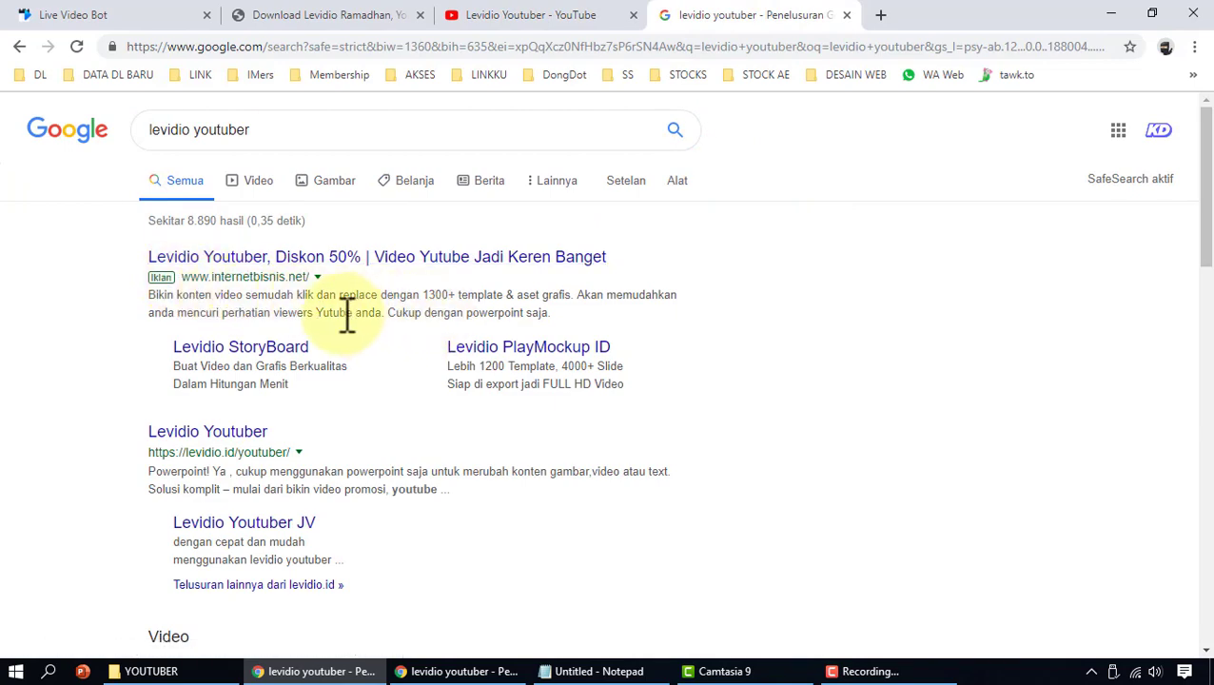
pyautogui.scroll(-2, 479, 276)
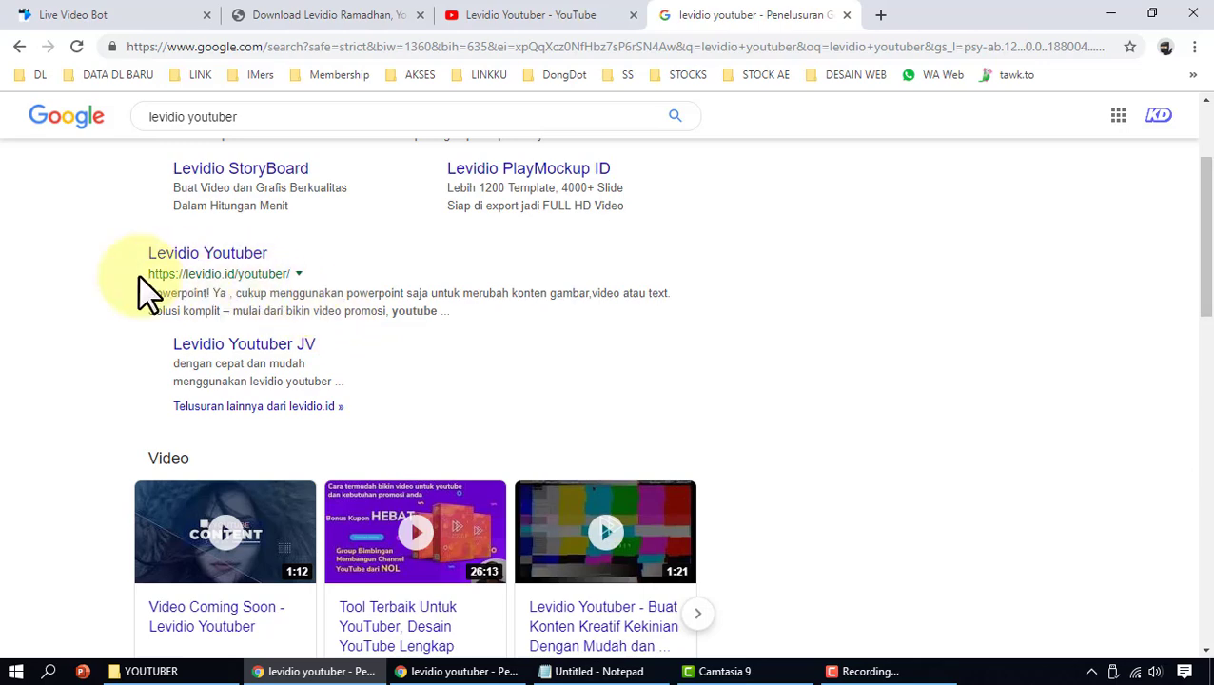
pyautogui.scroll(-4, 650, 371)
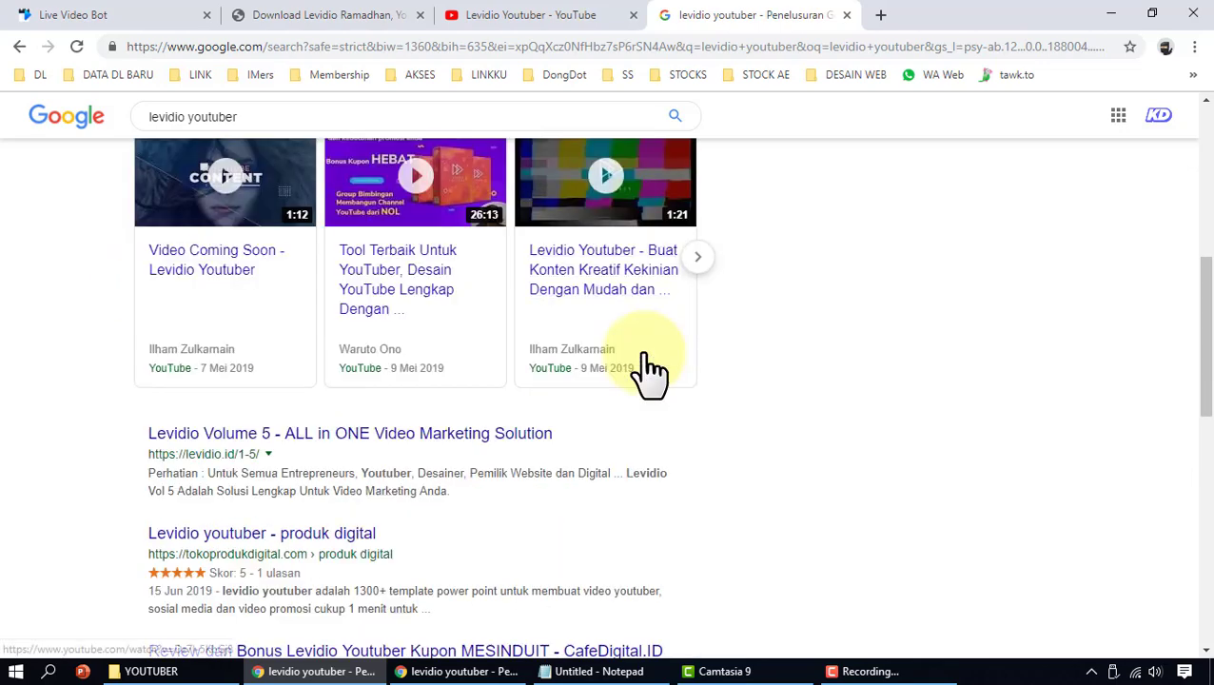
pyautogui.scroll(-3, 650, 366)
pyautogui.scroll(-1, 272, 344)
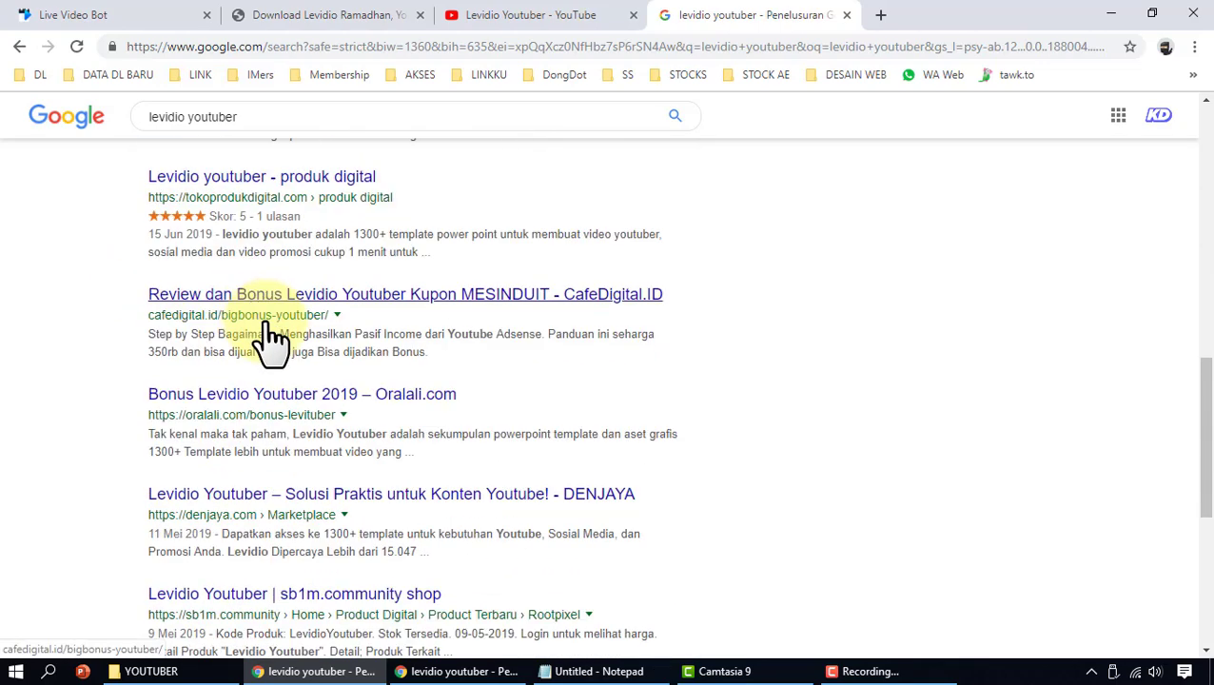
pyautogui.scroll(-3, 282, 347)
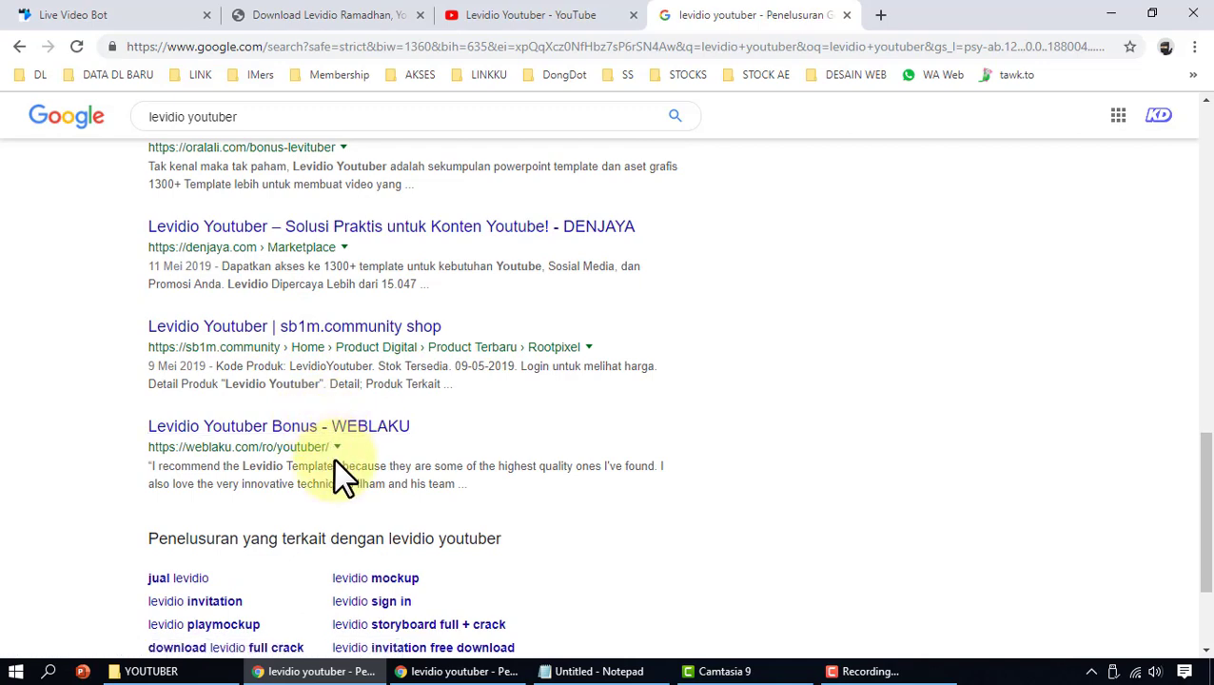
pyautogui.scroll(8, 338, 460)
pyautogui.scroll(4, 319, 285)
# Step: Browse the Google video results (about 1,080), then return to the Live Video Bot dashboard
pyautogui.click(268, 184)
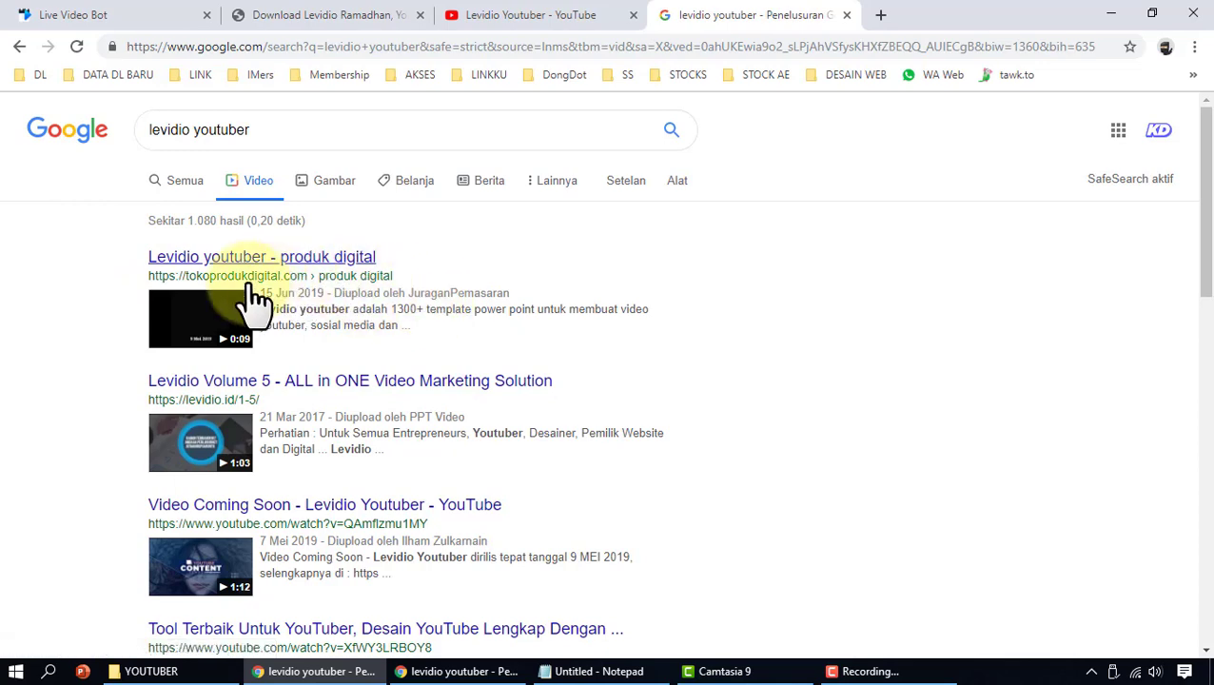
pyautogui.scroll(-2, 307, 378)
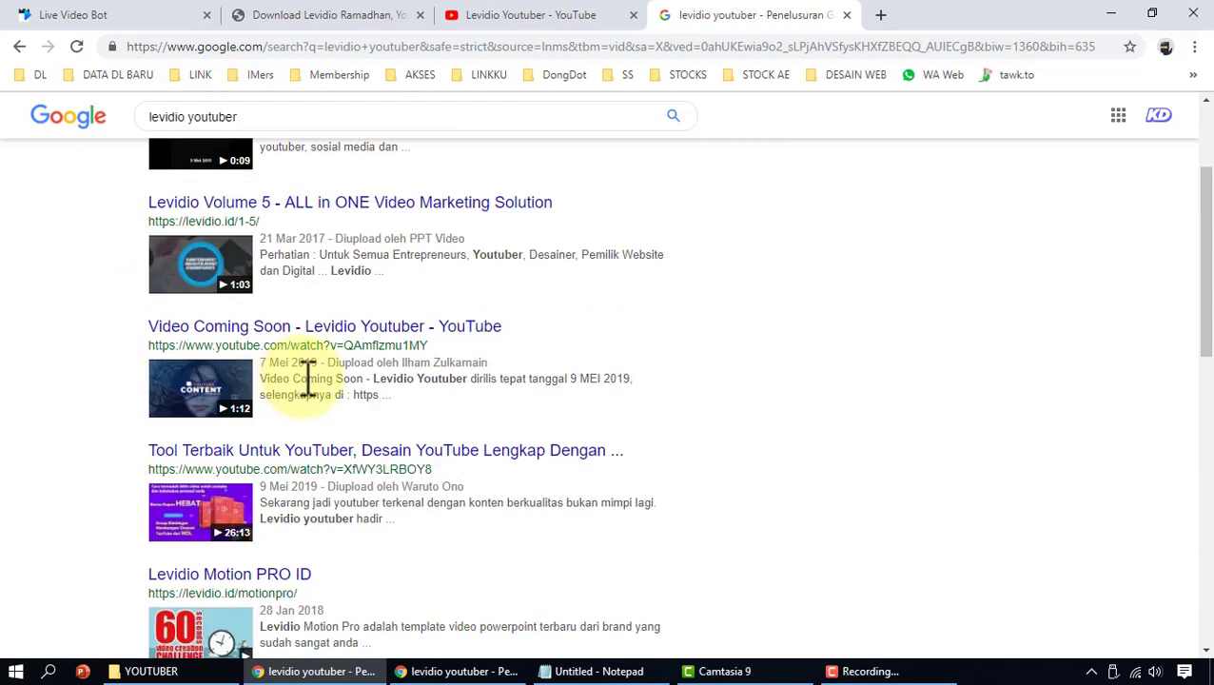
pyautogui.scroll(-1, 412, 382)
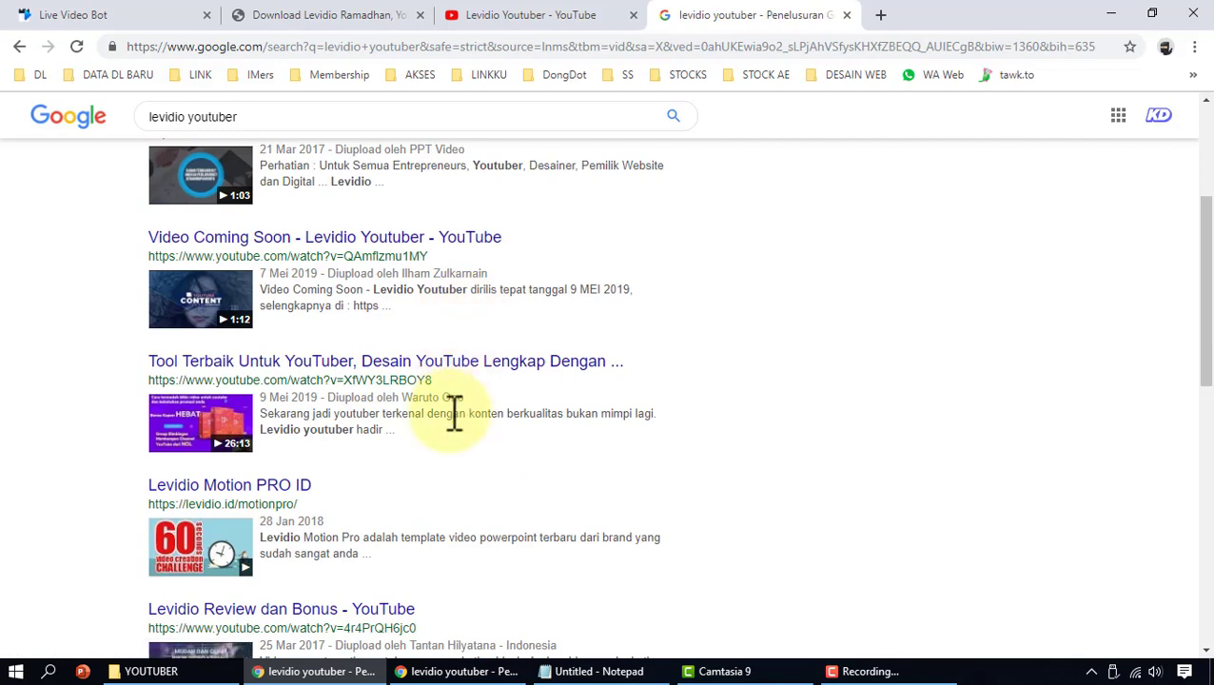
pyautogui.scroll(-2, 452, 412)
pyautogui.scroll(-3, 693, 442)
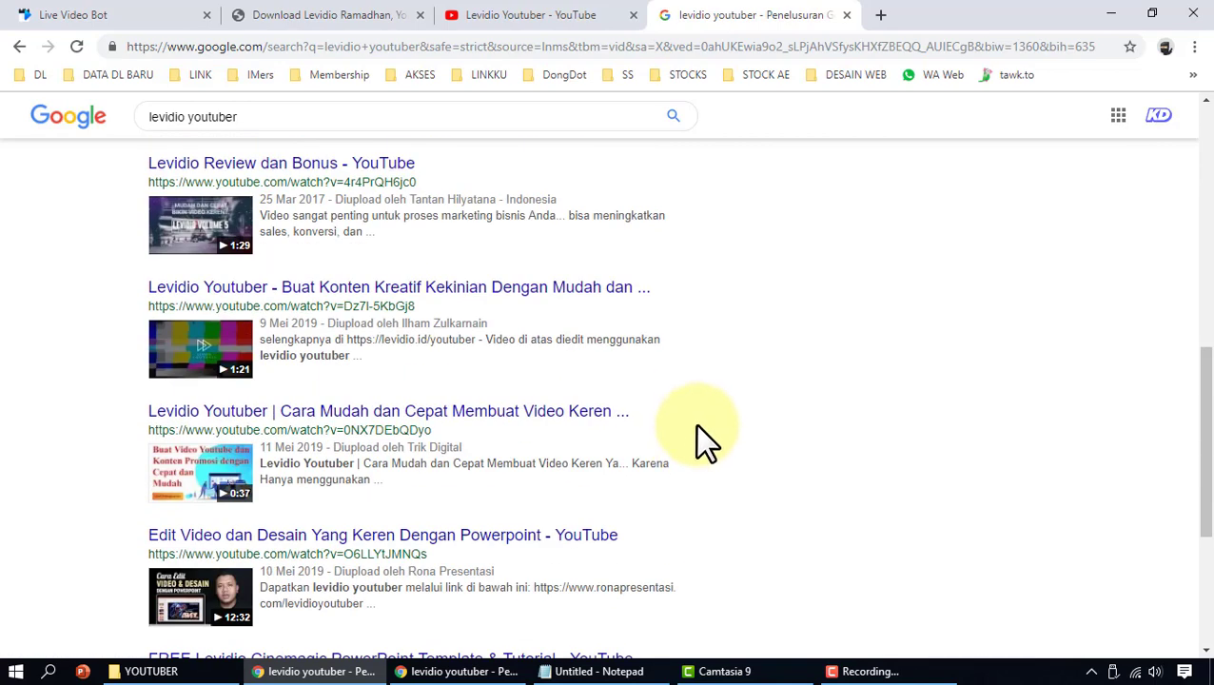
pyautogui.scroll(-2, 697, 427)
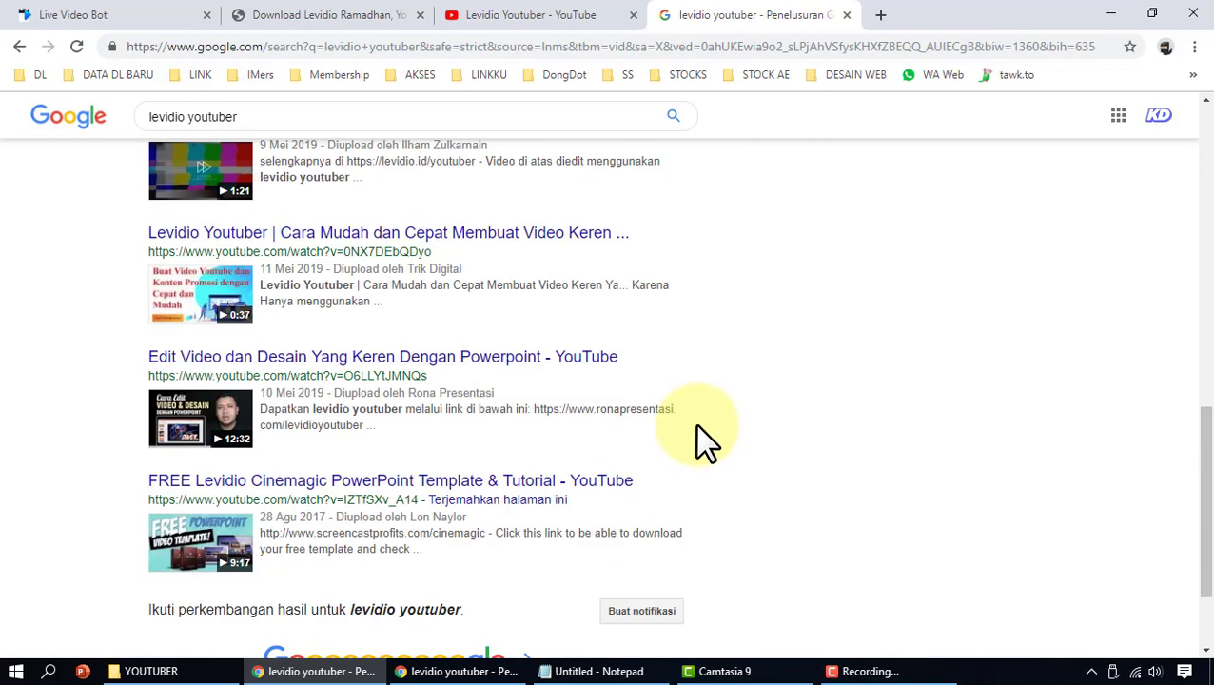
pyautogui.scroll(4, 697, 426)
pyautogui.scroll(5, 697, 426)
pyautogui.scroll(1, 698, 426)
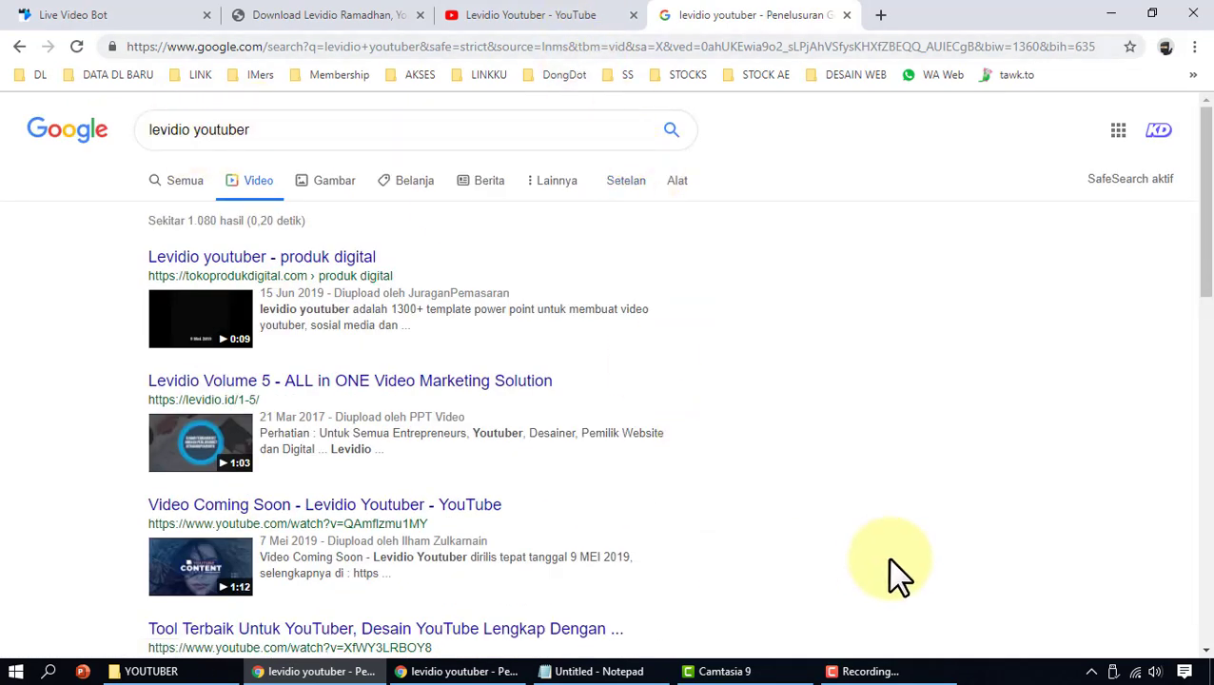
pyautogui.click(174, 14)
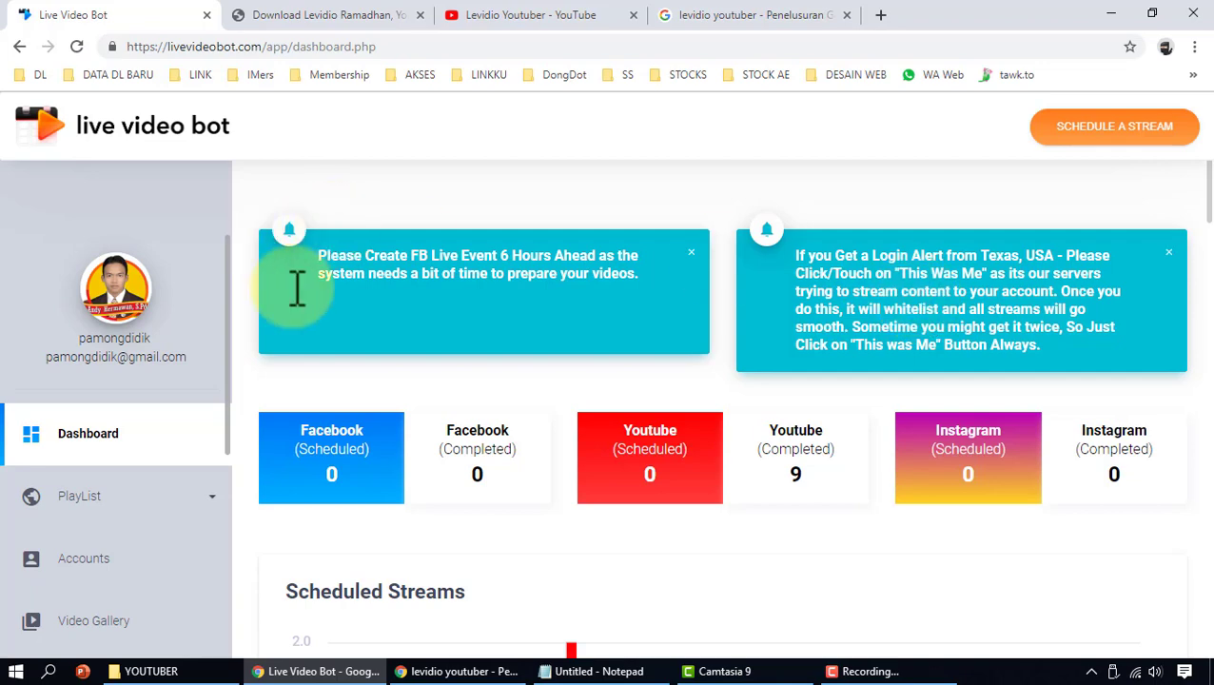
pyautogui.scroll(-3, 143, 437)
pyautogui.click(150, 671)
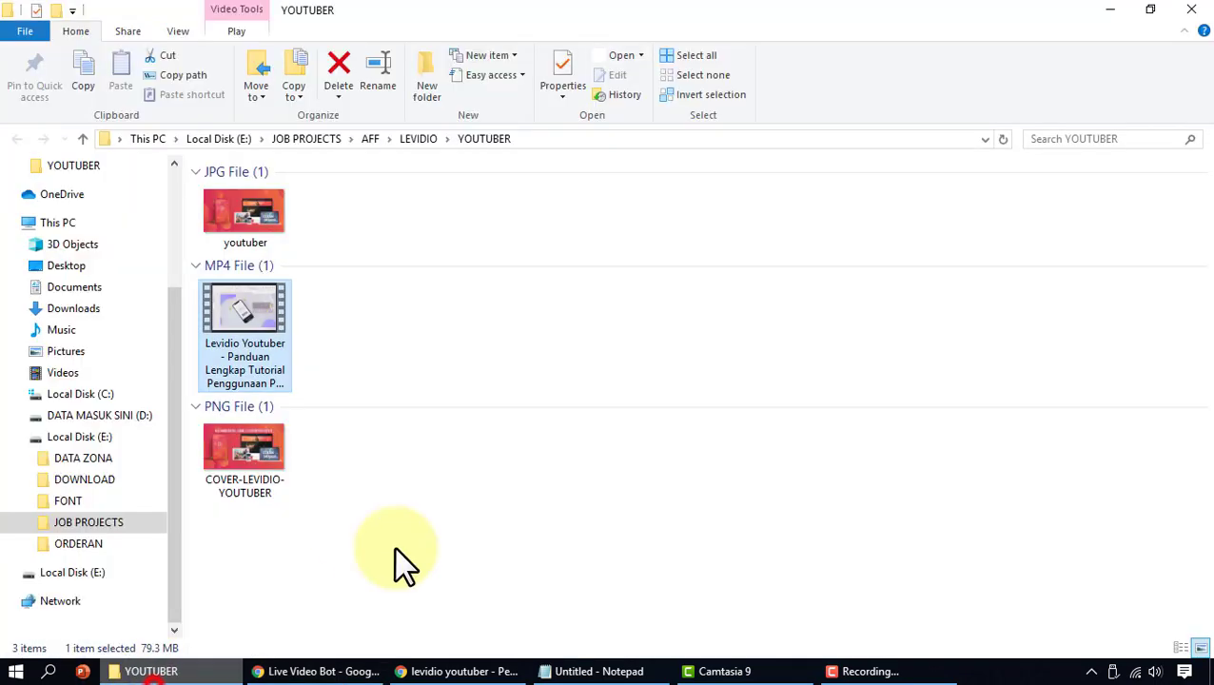
pyautogui.doubleClick(251, 334)
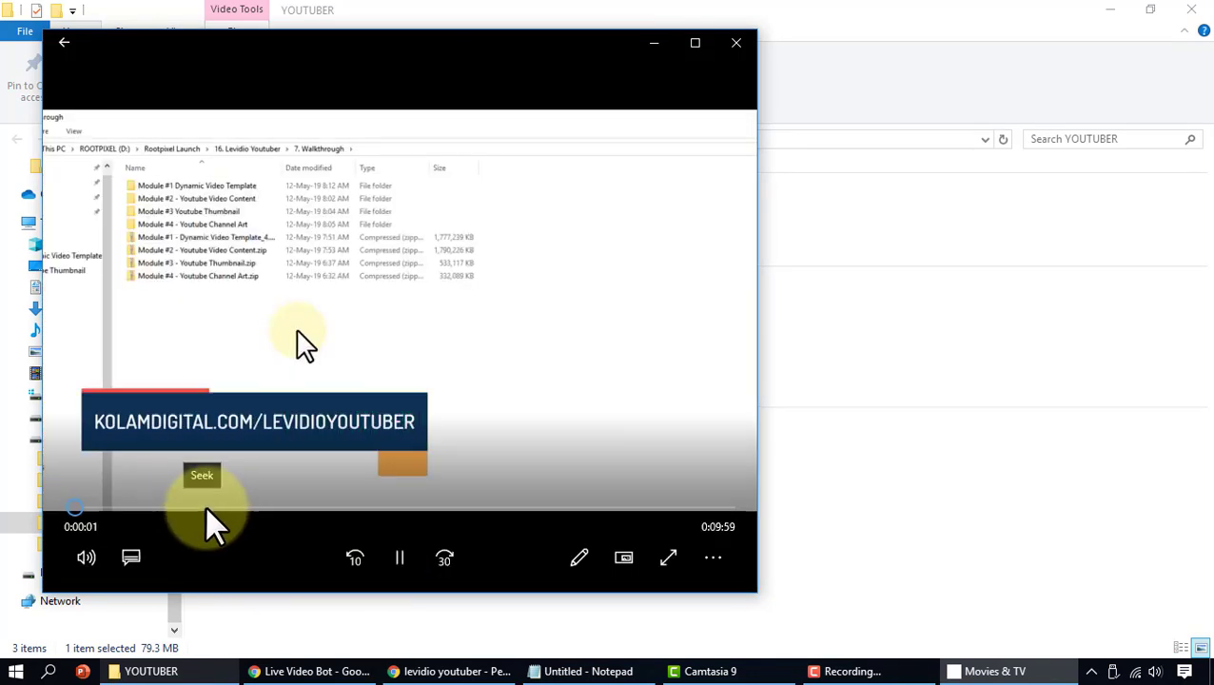
pyautogui.click(204, 504)
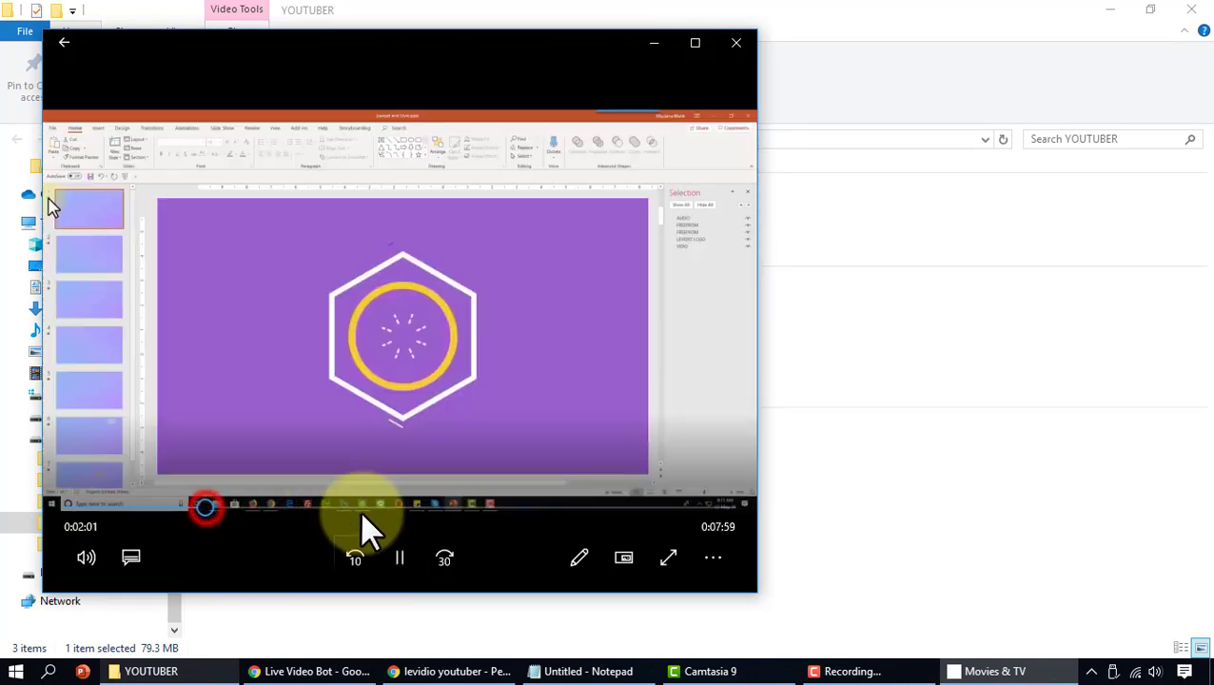
pyautogui.click(389, 505)
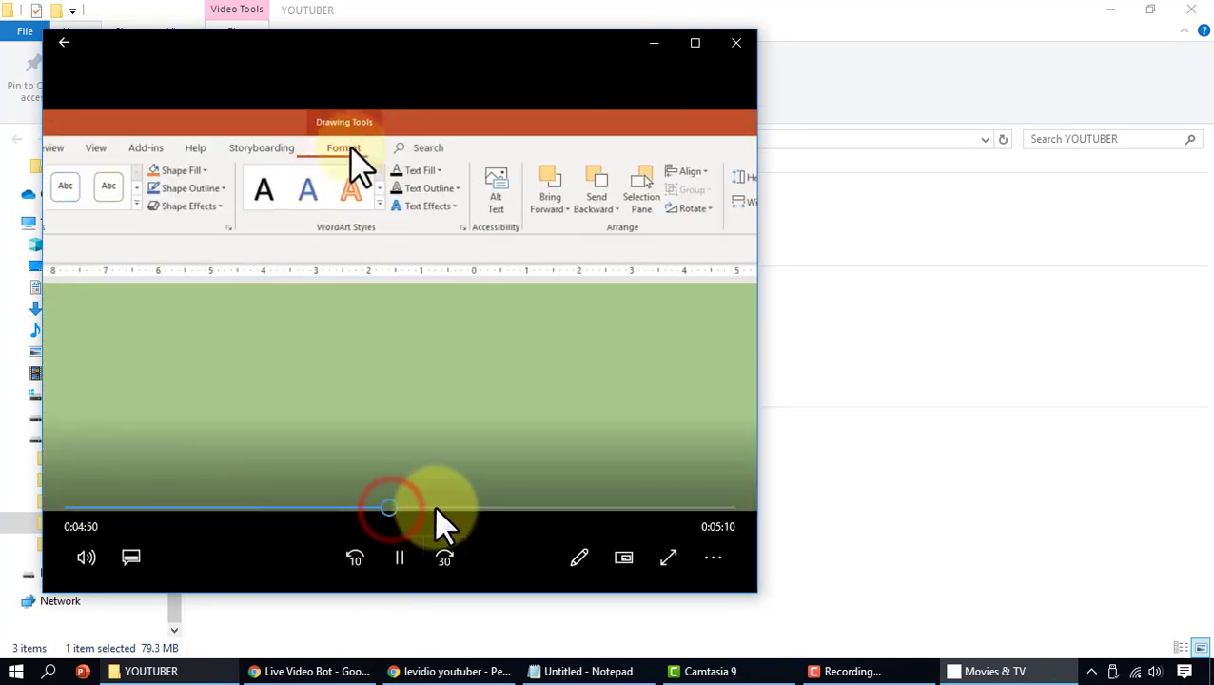
pyautogui.click(440, 505)
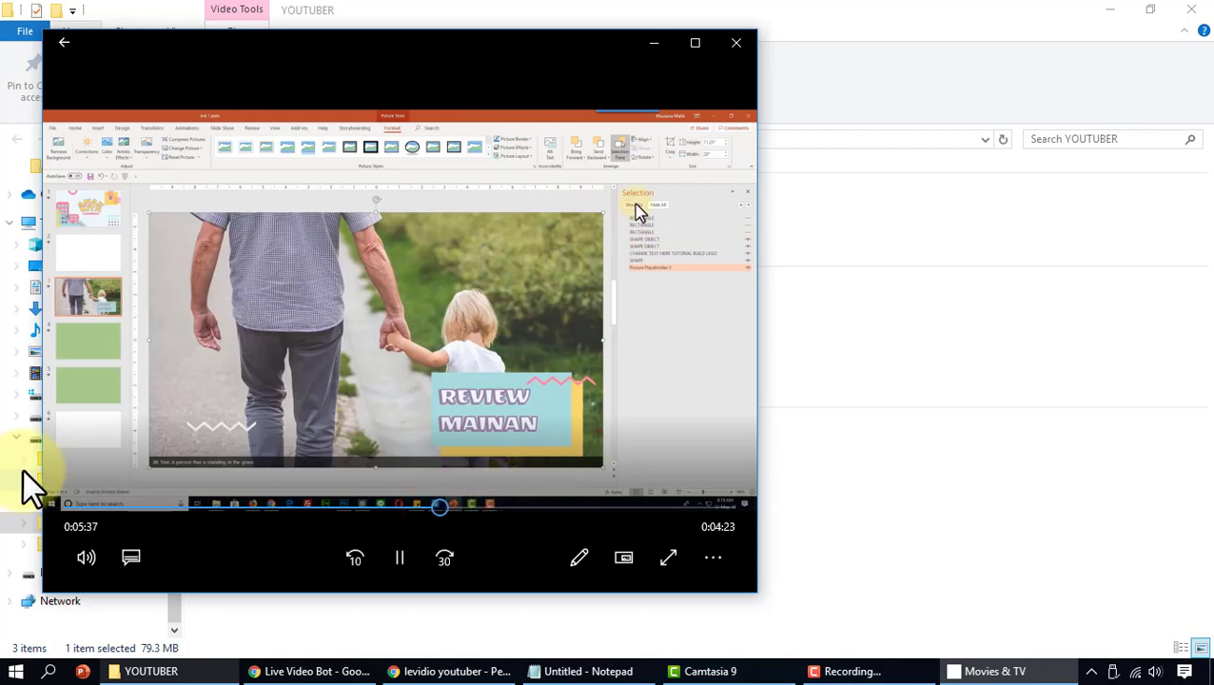
pyautogui.click(76, 506)
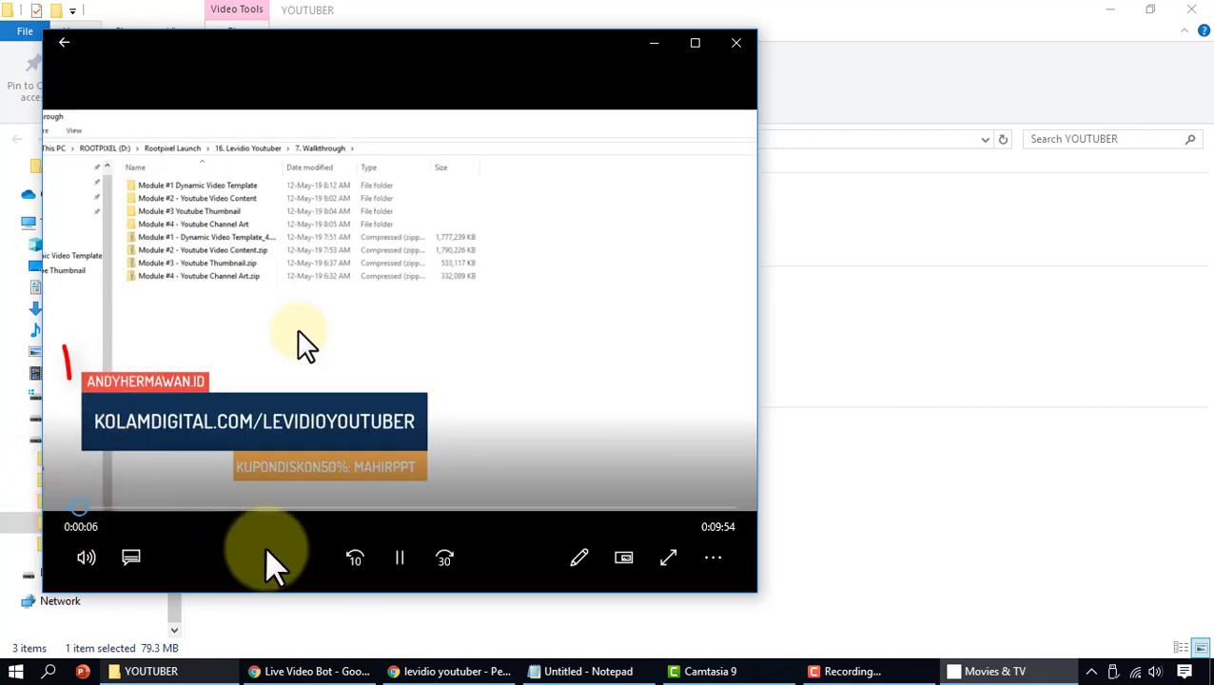
pyautogui.click(400, 558)
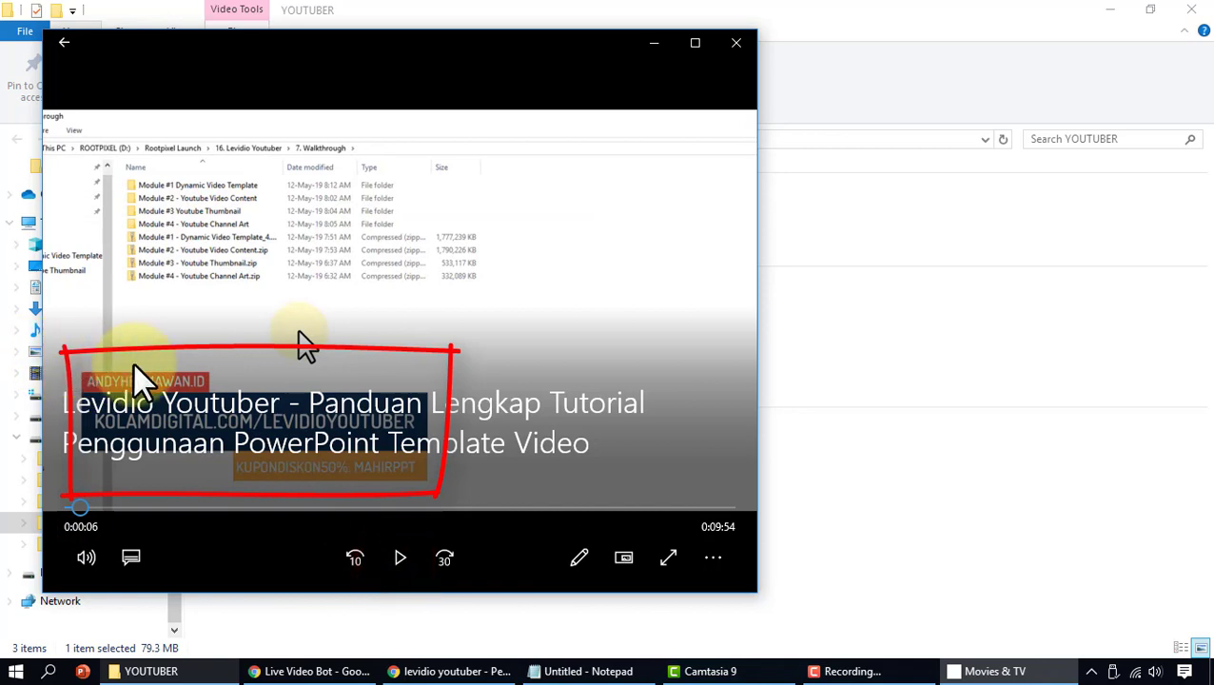
pyautogui.click(582, 346)
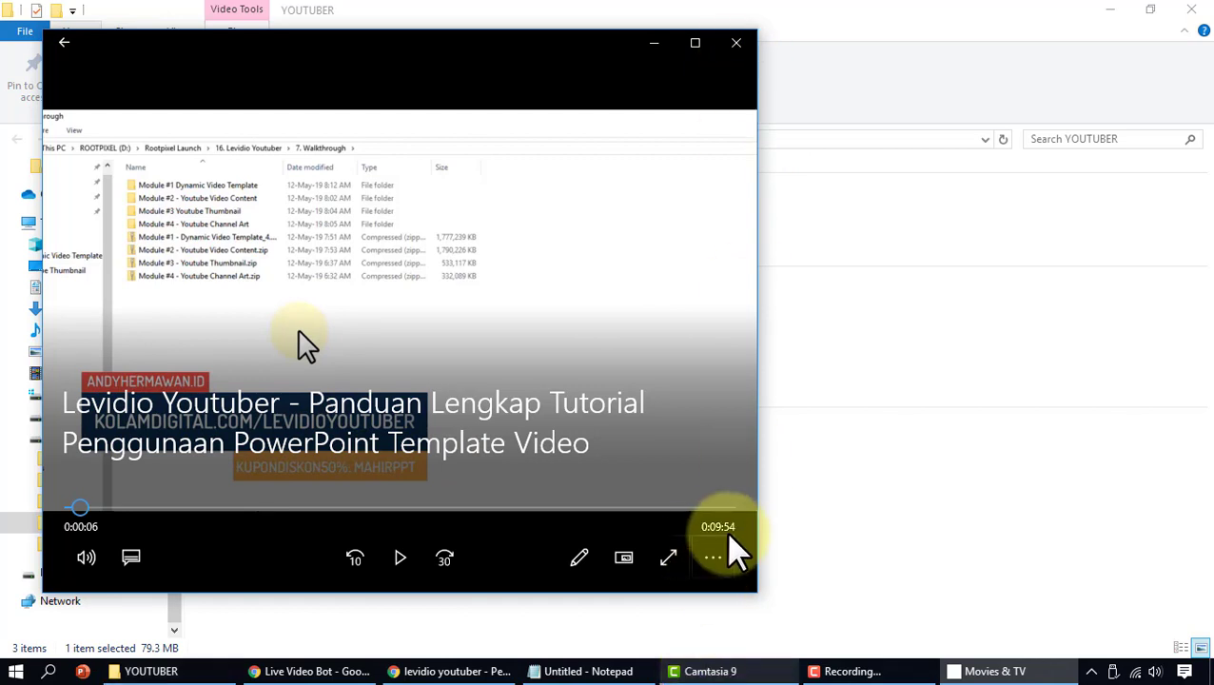
pyautogui.click(738, 44)
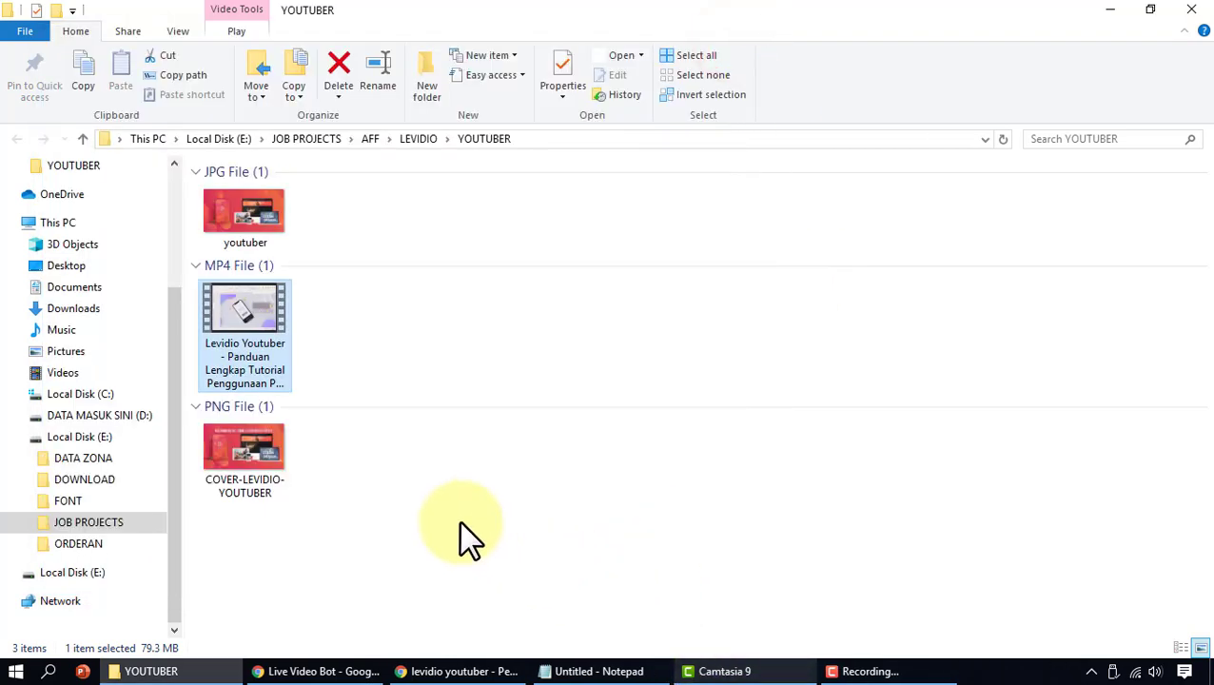
# Step: Preview COVER-LEVIDIO-YOUTUBER.png in Photos, close it, and bring up the Notepad notes
pyautogui.doubleClick(282, 468)
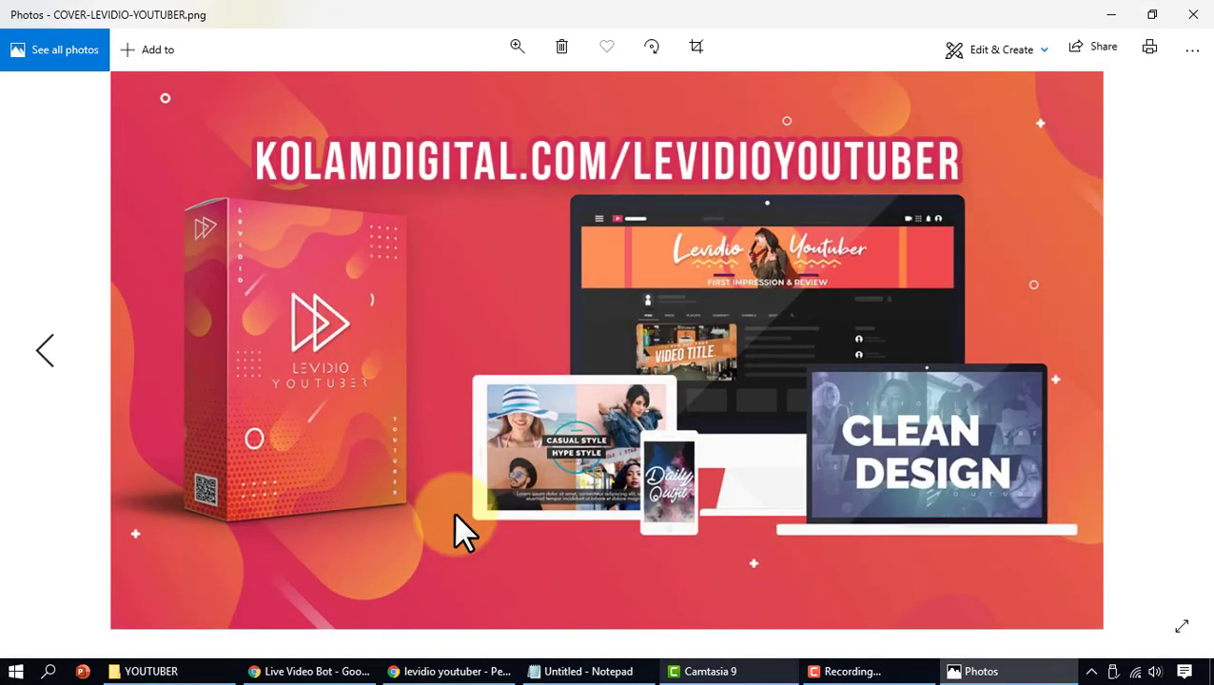
pyautogui.click(1192, 15)
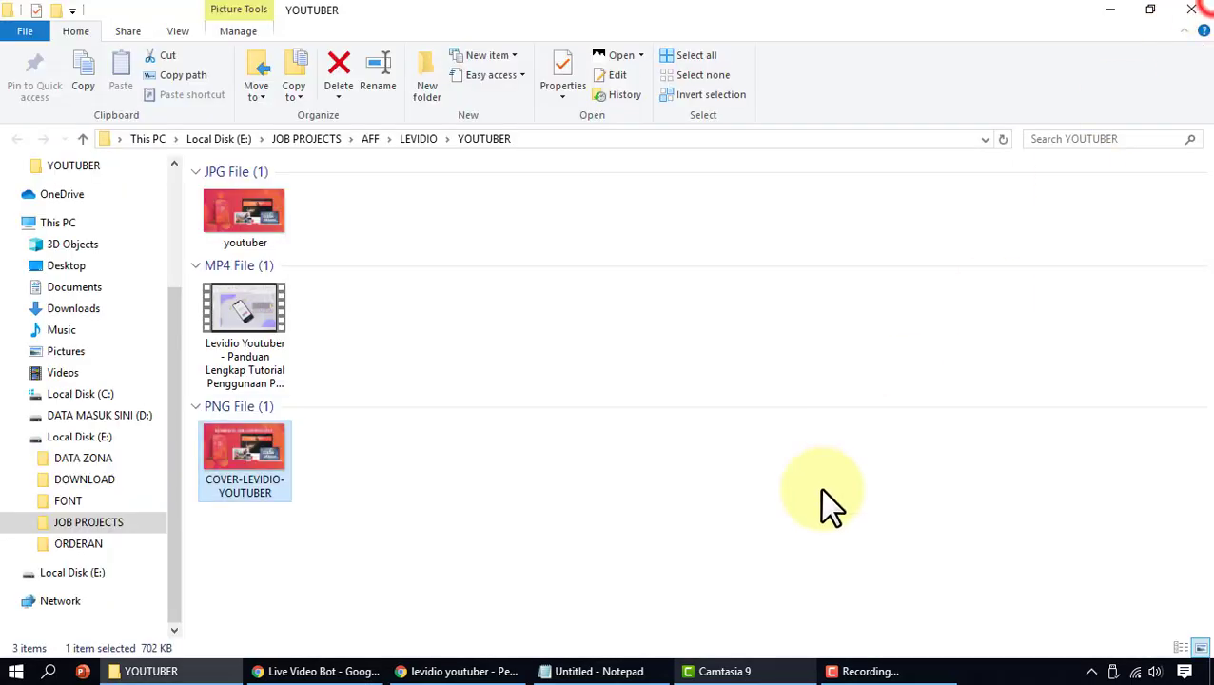
pyautogui.click(663, 671)
# Step: Select the keyword tags, the 'Levidio Youtuber Diskon 50%' title line, and the description paragraphs in Notepad
pyautogui.scroll(7, 790, 327)
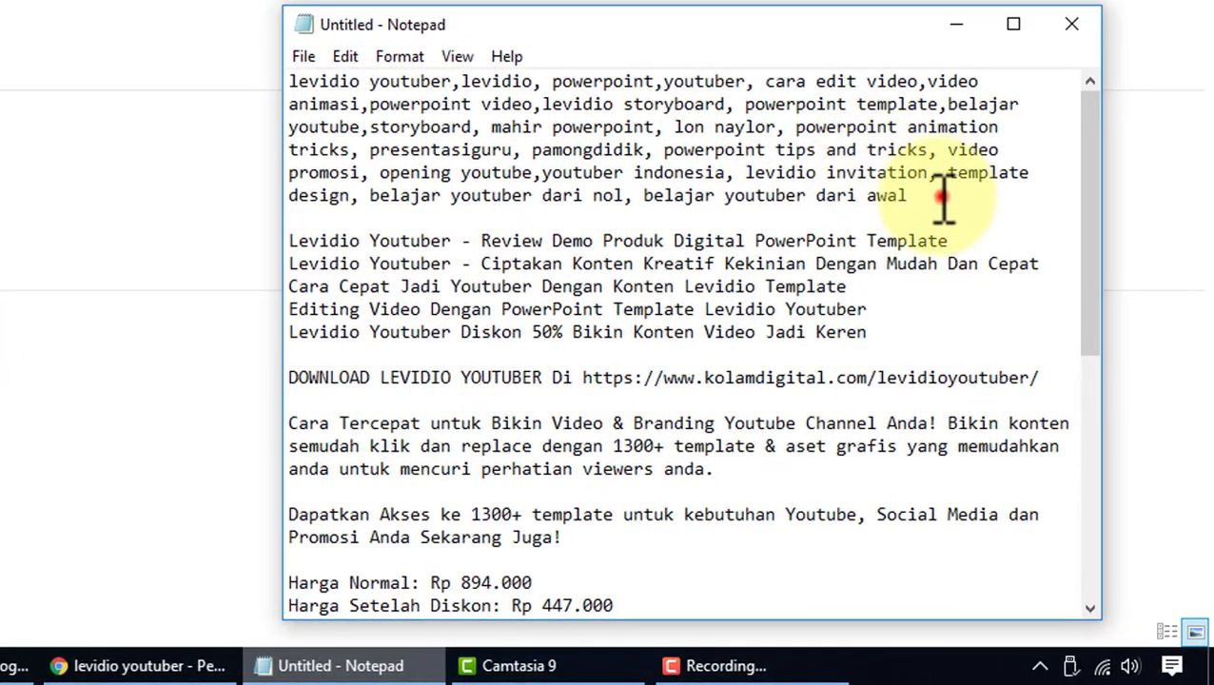
pyautogui.moveTo(1007, 333); pyautogui.dragTo(553, 234)
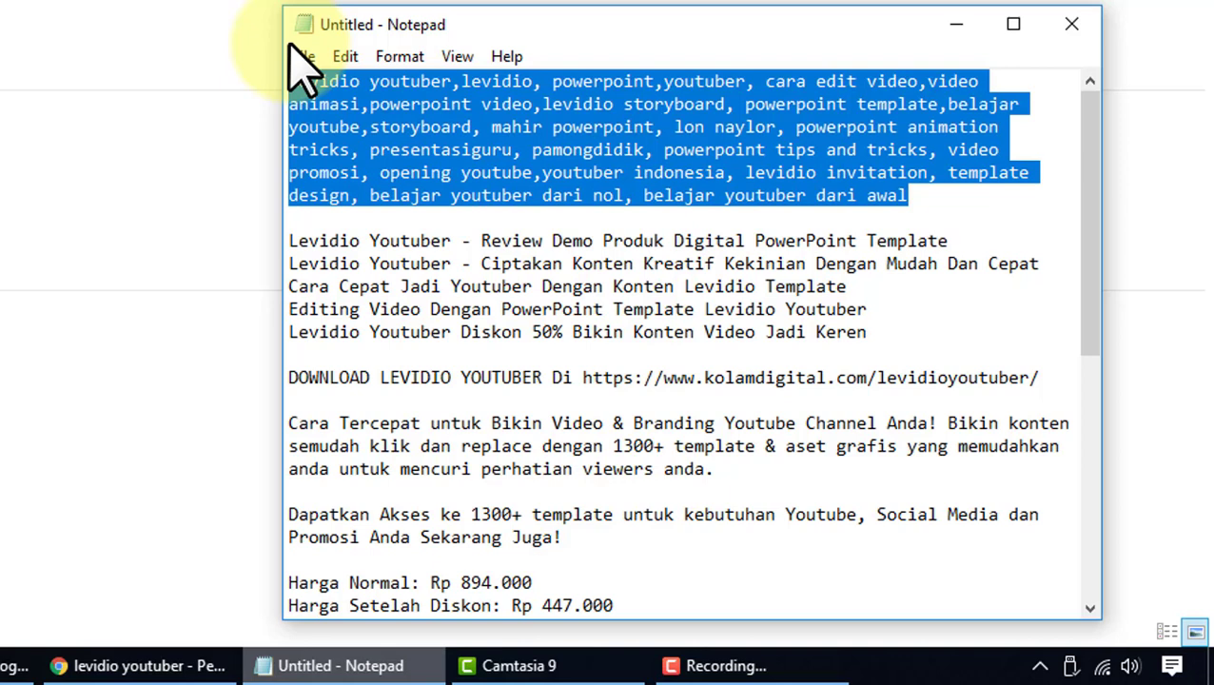
pyautogui.click(900, 332)
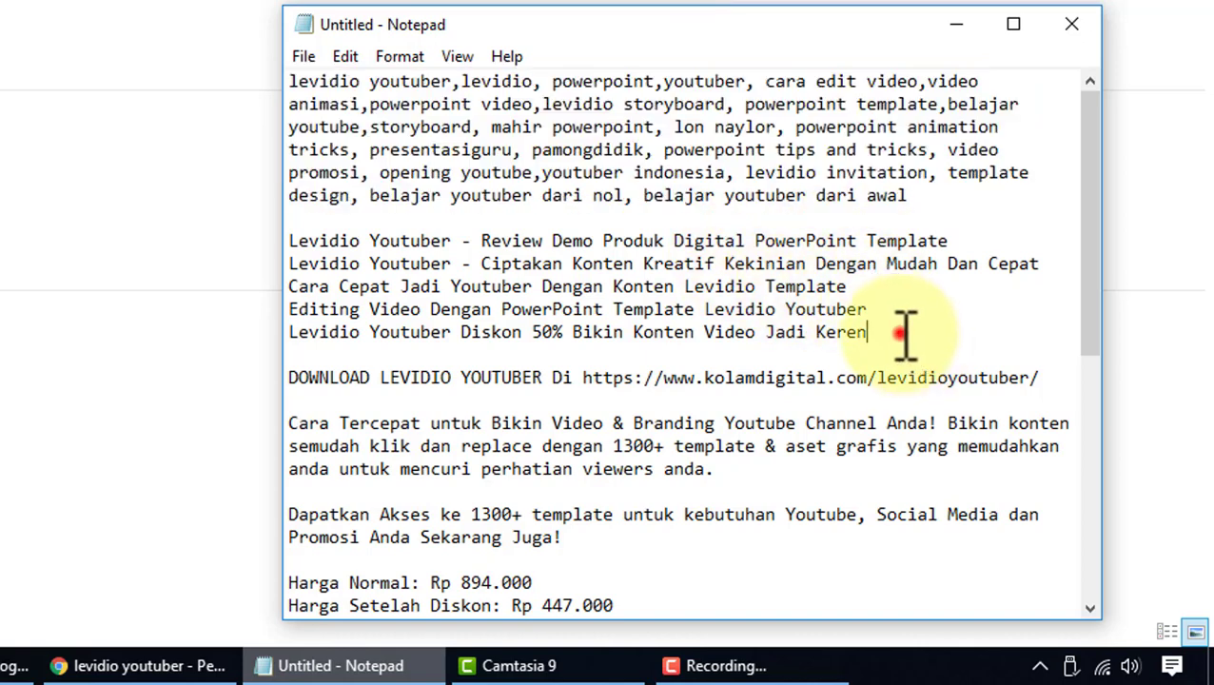
pyautogui.moveTo(899, 332); pyautogui.dragTo(291, 333)
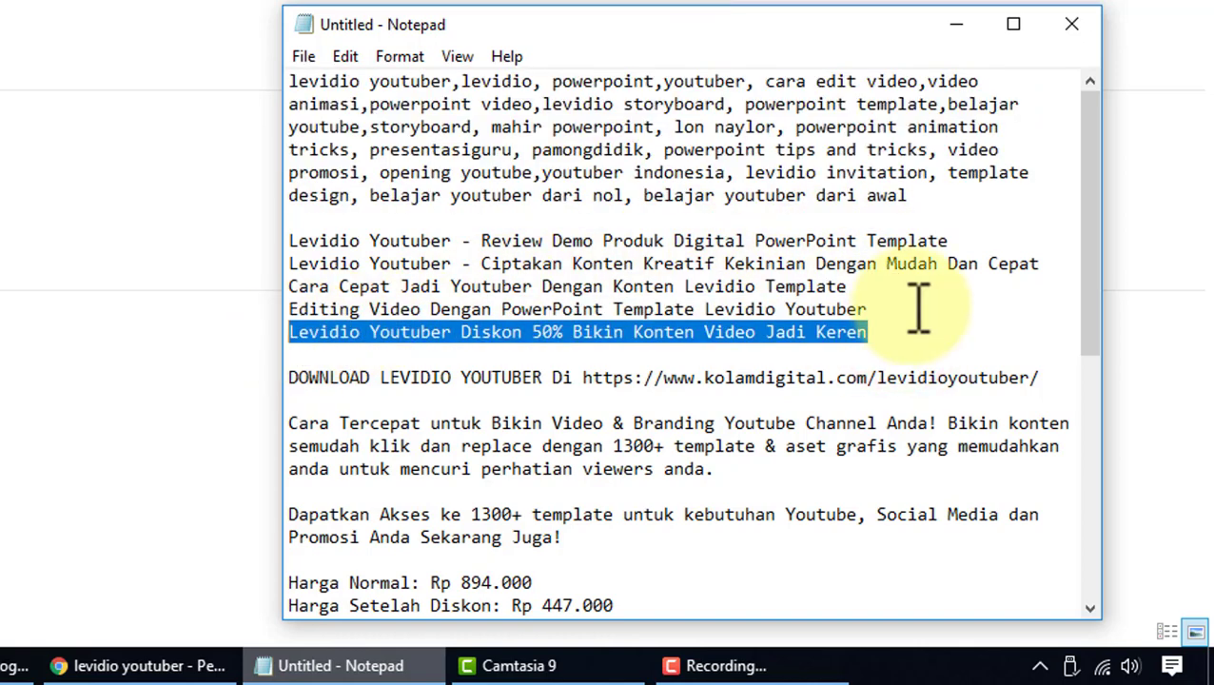
pyautogui.scroll(-2, 918, 307)
pyautogui.moveTo(288, 241)
pyautogui.mouseDown()
pyautogui.moveTo(371, 323)
pyautogui.moveTo(982, 601)
pyautogui.mouseUp()
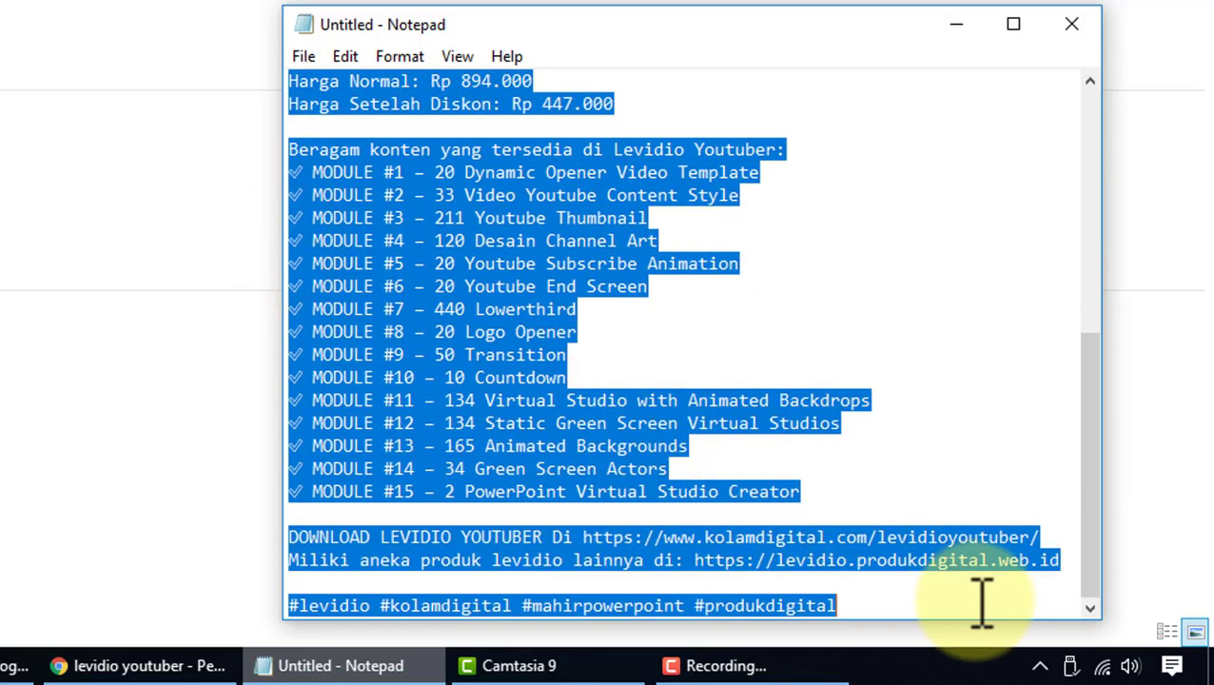
pyautogui.scroll(5, 843, 438)
pyautogui.scroll(2, 844, 437)
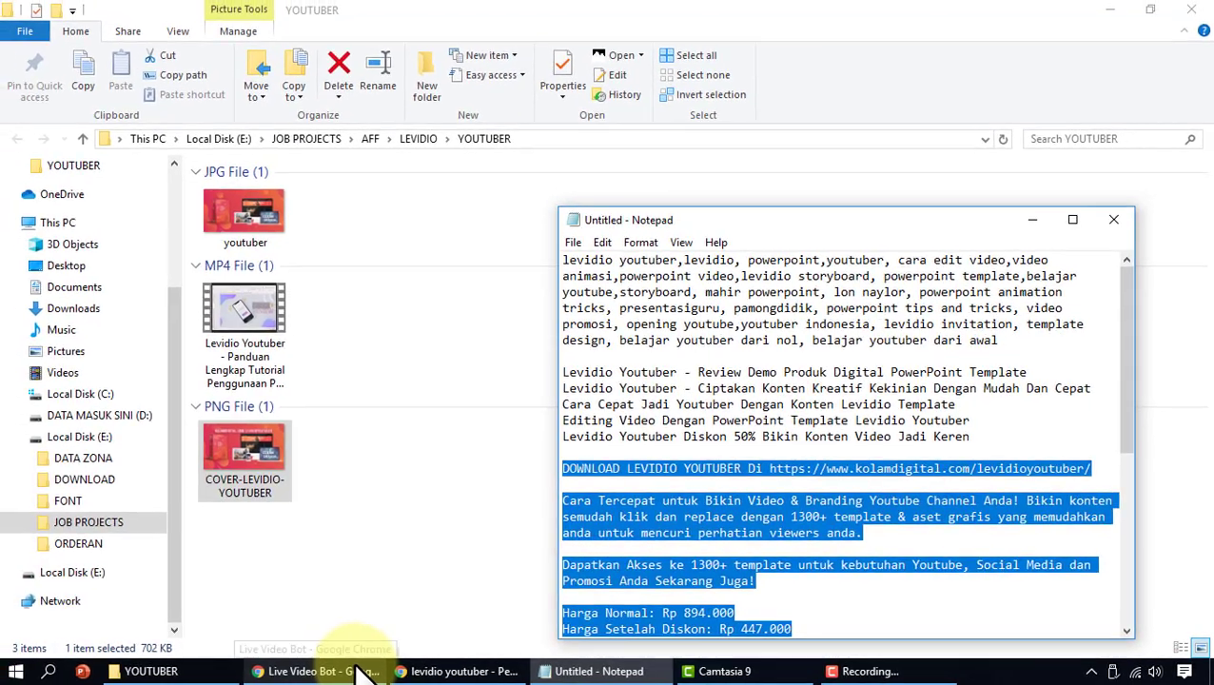
# Step: Upload COVER-LEVIDIO-YOUTUBER as a new thumbnail in the Live Video Bot Picture Gallery
pyautogui.click(383, 540)
pyautogui.click(367, 673)
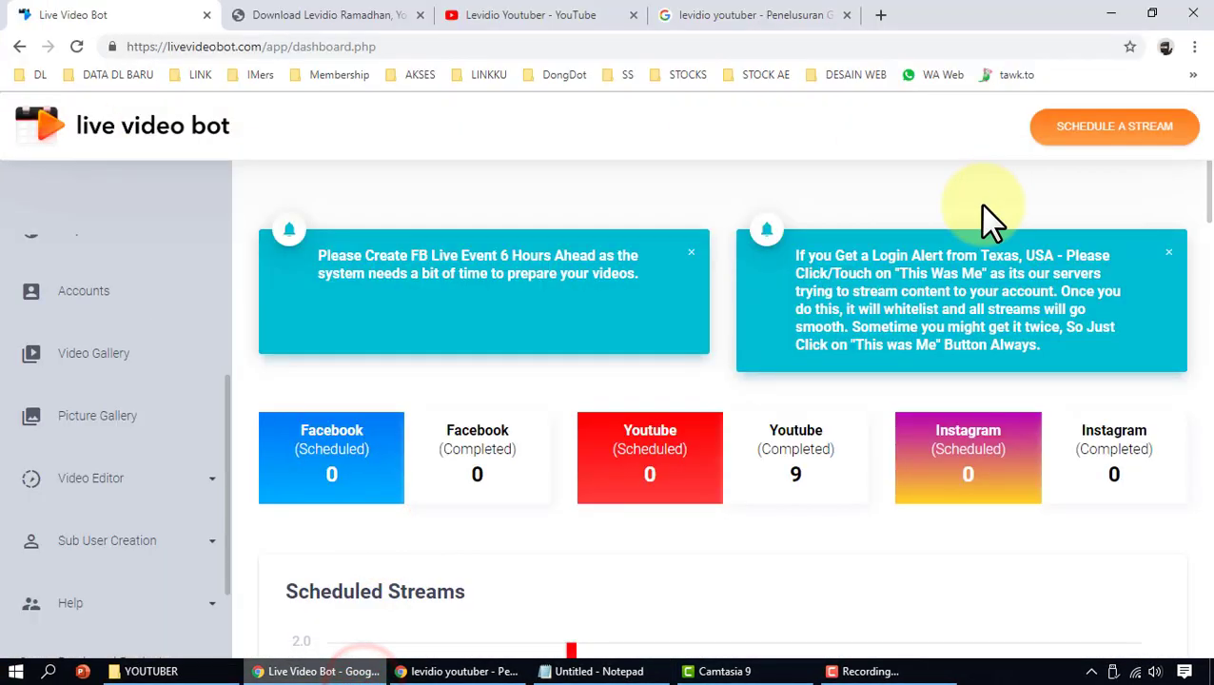
pyautogui.click(124, 417)
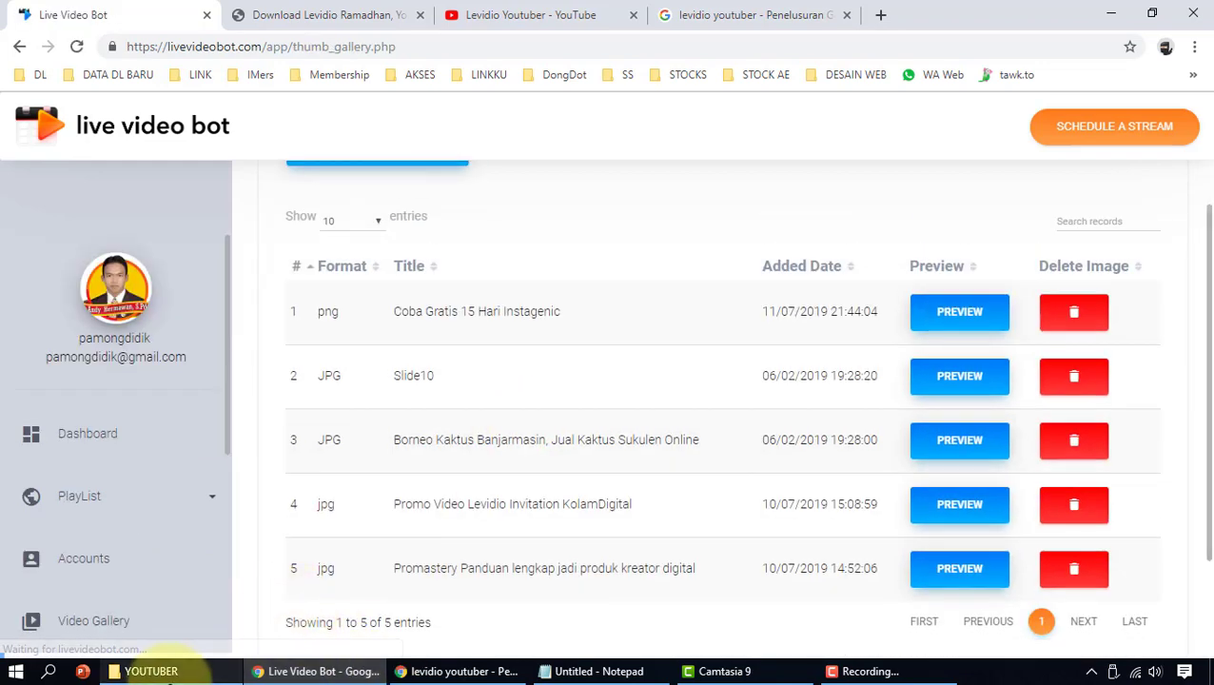
pyautogui.click(157, 672)
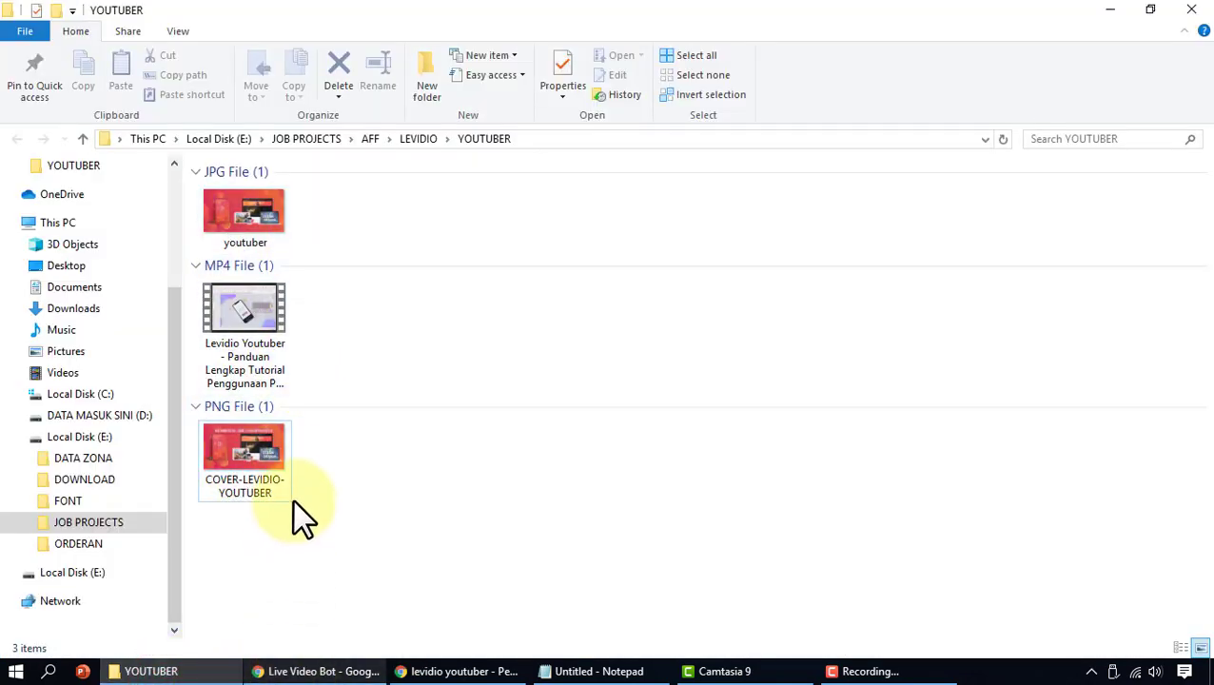
pyautogui.click(271, 459)
pyautogui.click(376, 670)
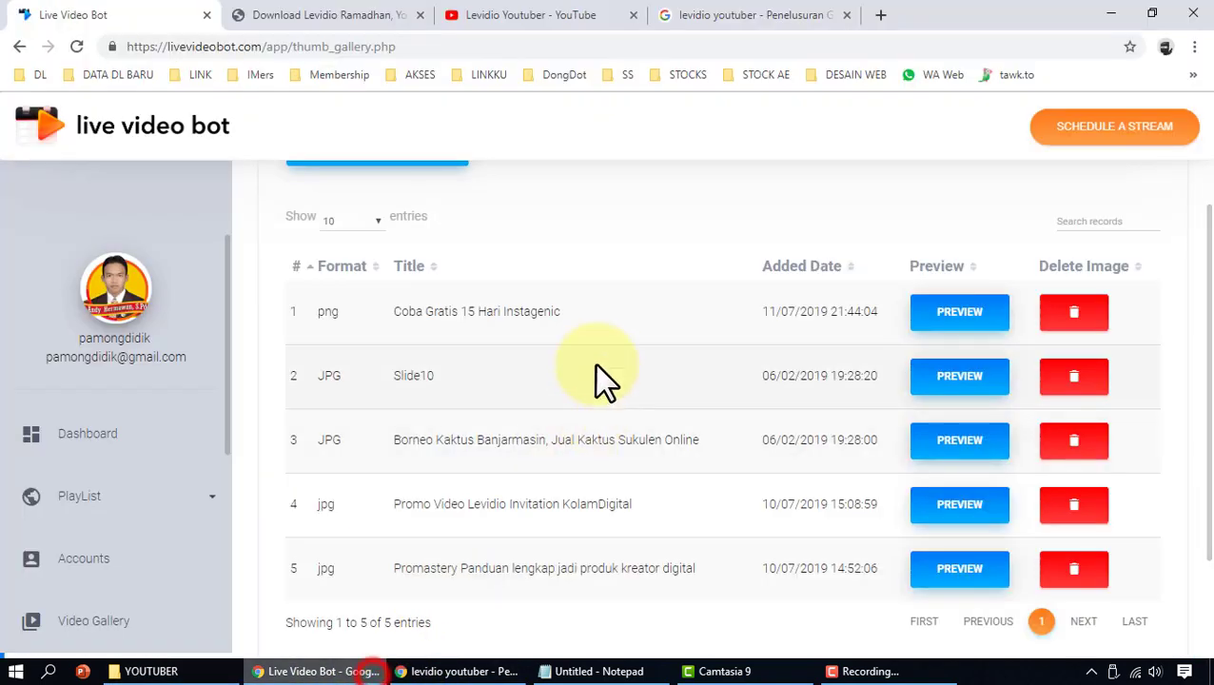
pyautogui.scroll(2, 504, 371)
pyautogui.click(414, 321)
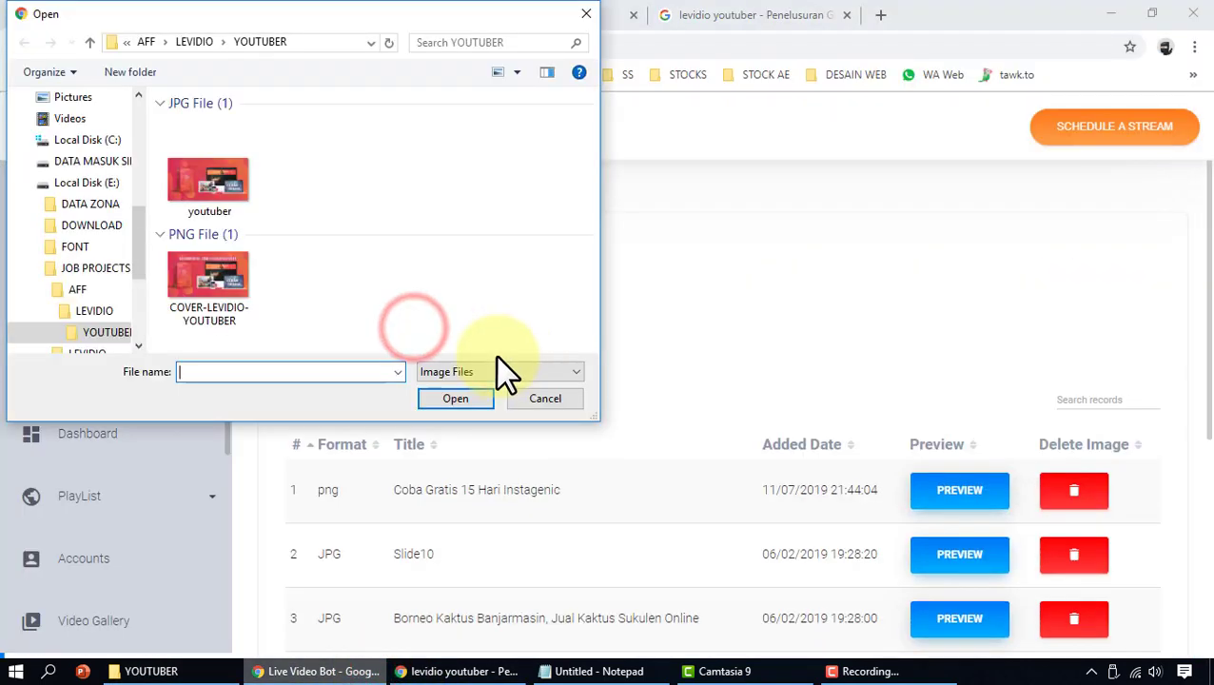
pyautogui.click(271, 300)
pyautogui.click(456, 399)
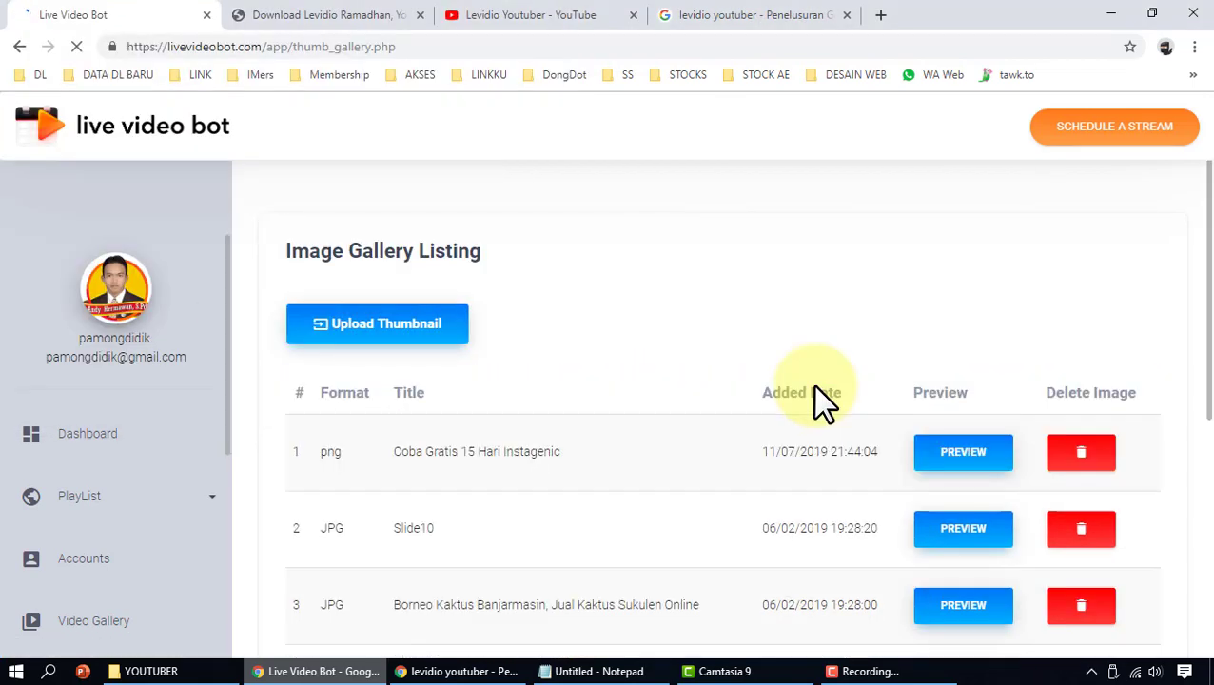
# Step: Confirm the LevidioYoutuberPanduan video appears among the Video Gallery's mp4 entries
pyautogui.scroll(-3, 152, 485)
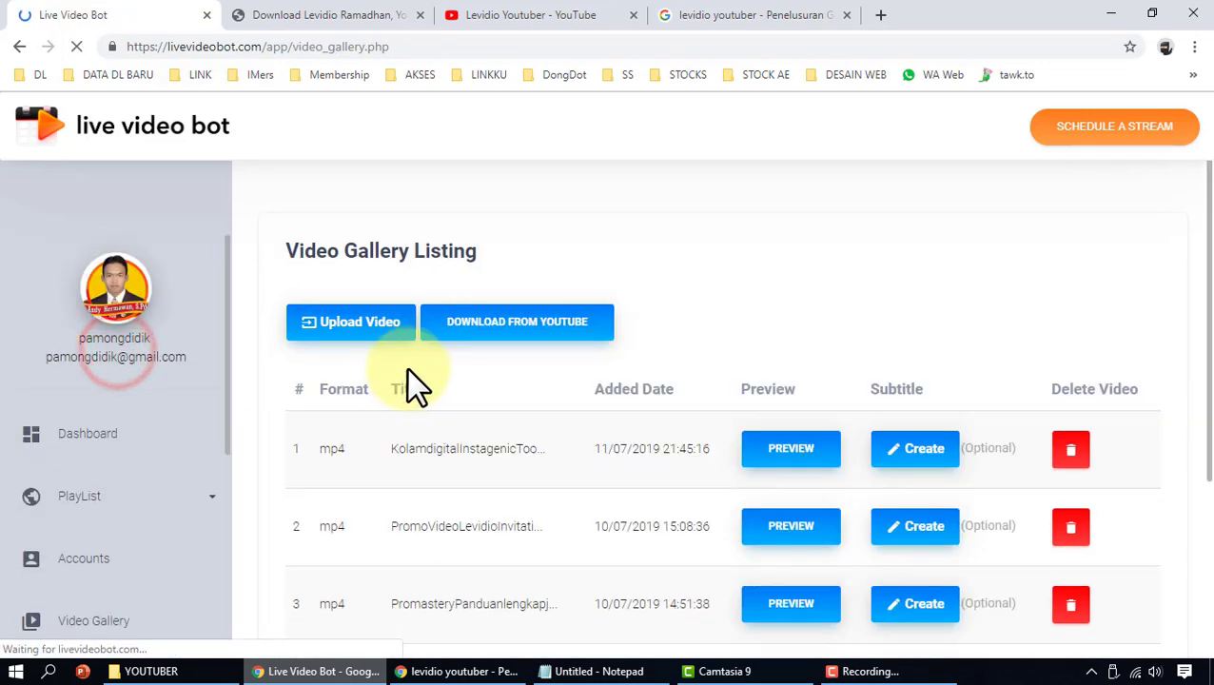
pyautogui.scroll(-3, 415, 387)
pyautogui.scroll(1, 404, 425)
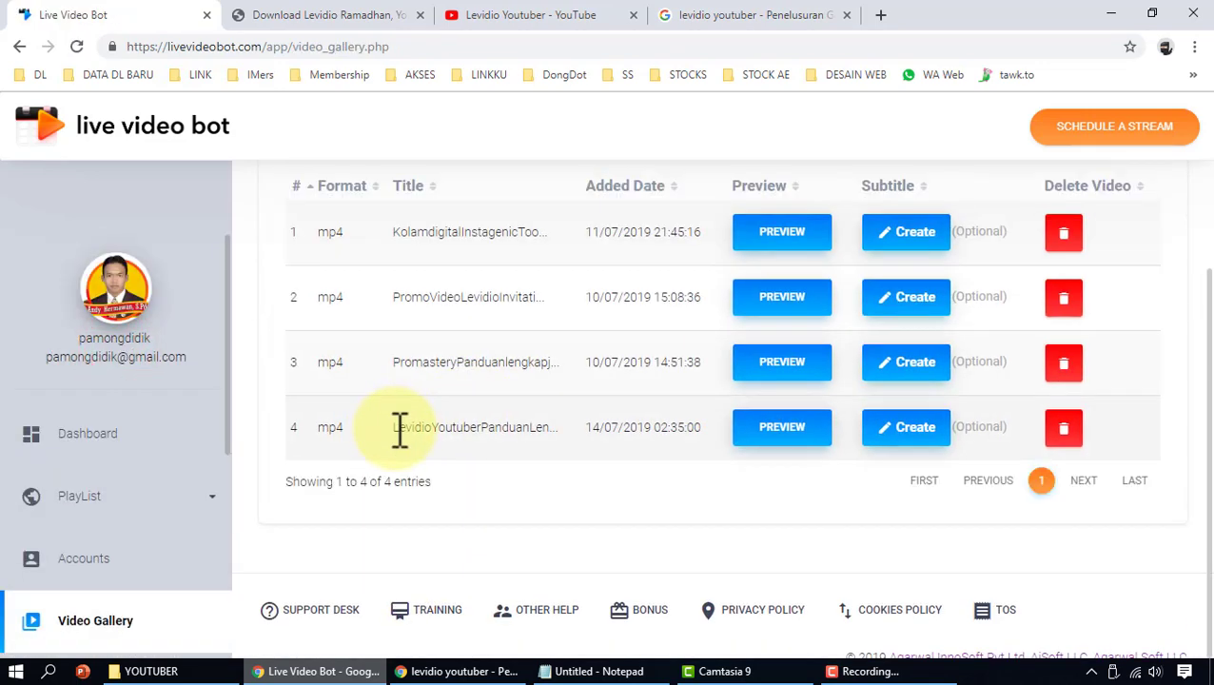
pyautogui.moveTo(509, 422); pyautogui.dragTo(545, 424)
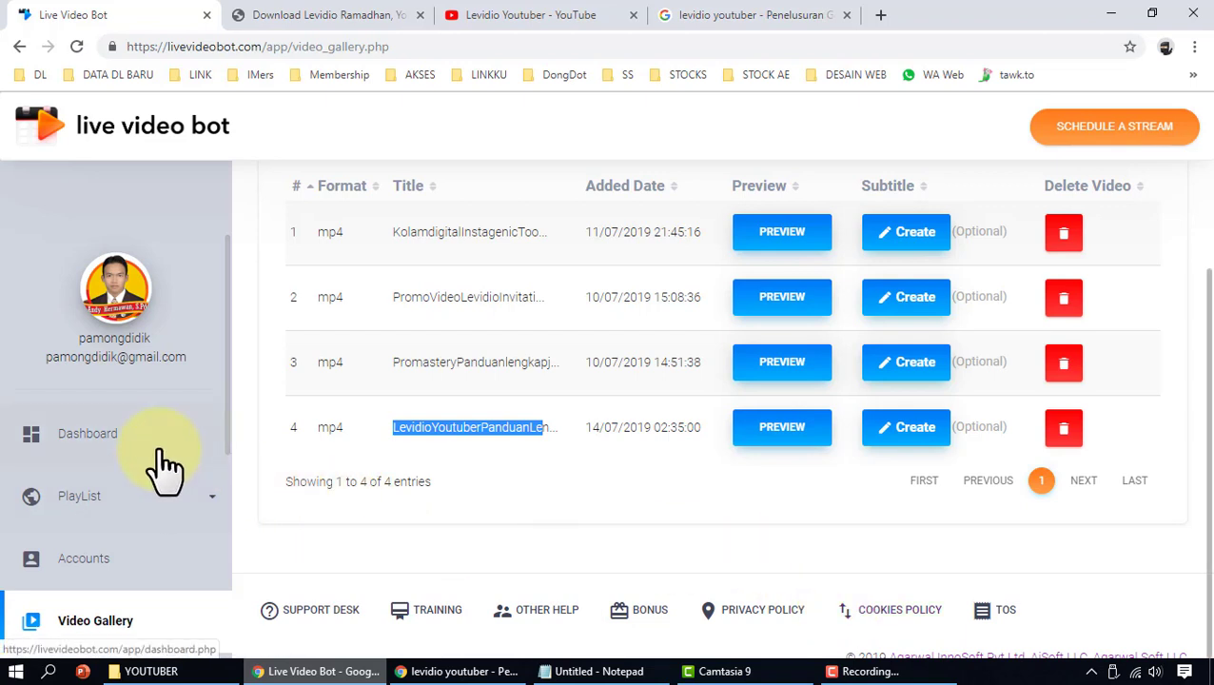
pyautogui.scroll(-2, 152, 475)
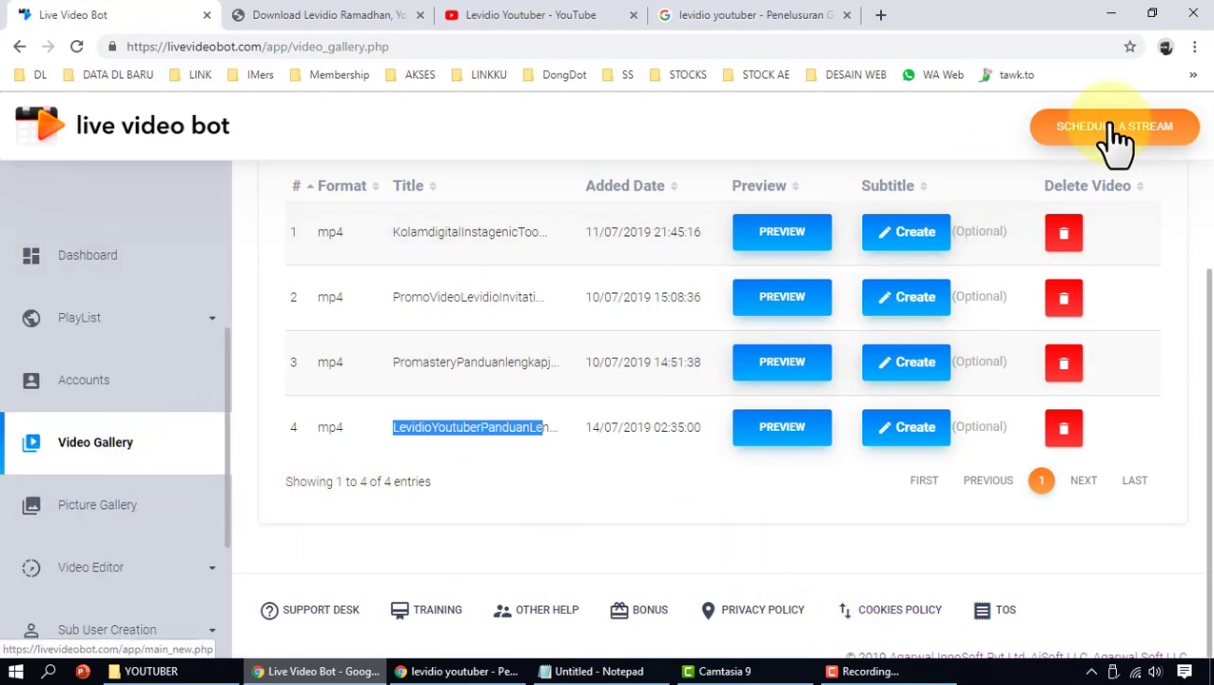
# Step: Schedule a new YouTube & Instagram stream playlist named 'Levidio Youtuber' and reach video selection
pyautogui.click(1149, 135)
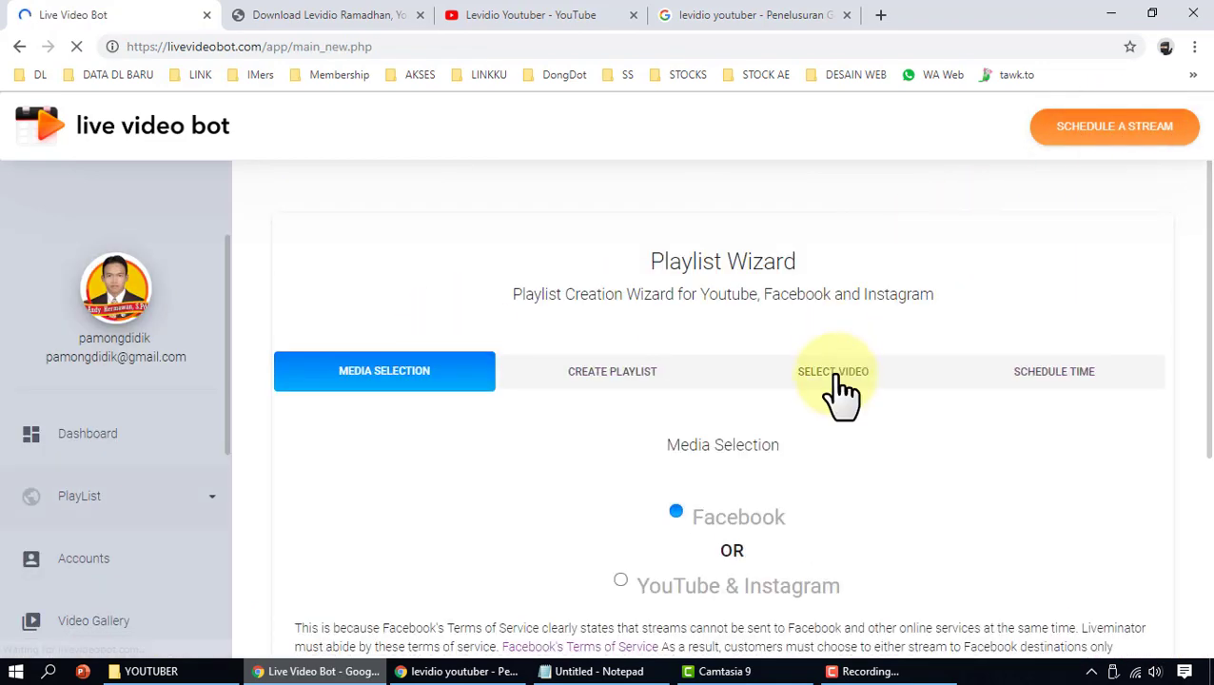
pyautogui.scroll(-2, 508, 257)
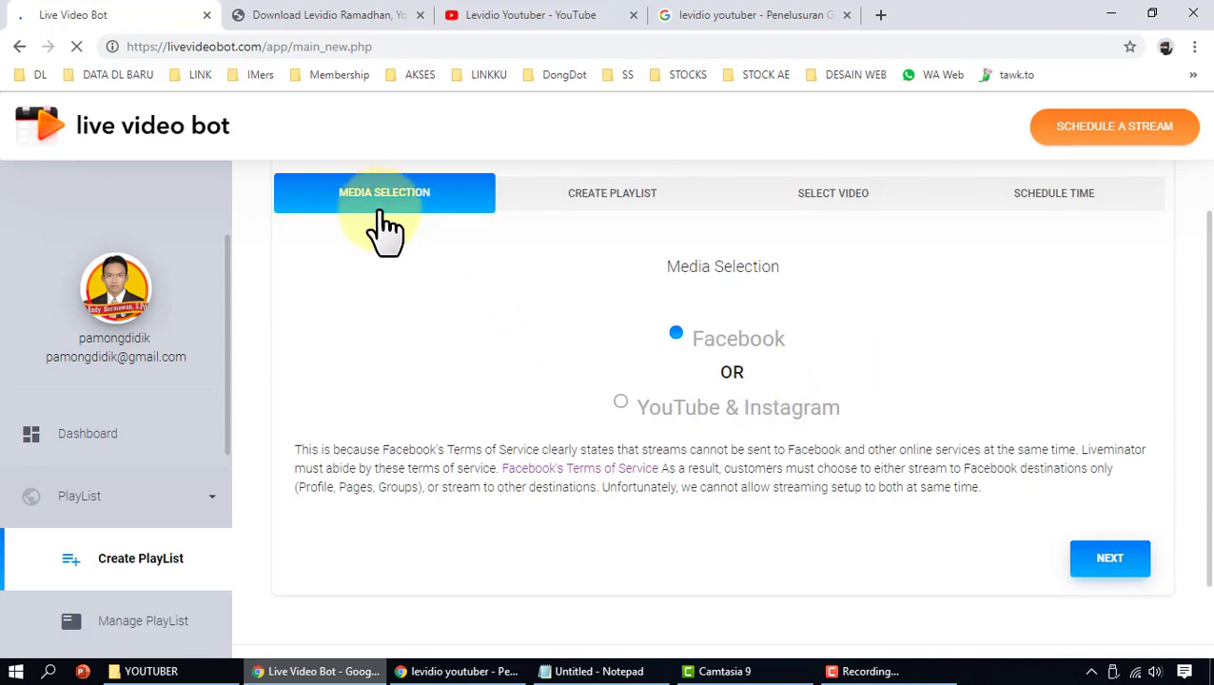
pyautogui.click(623, 402)
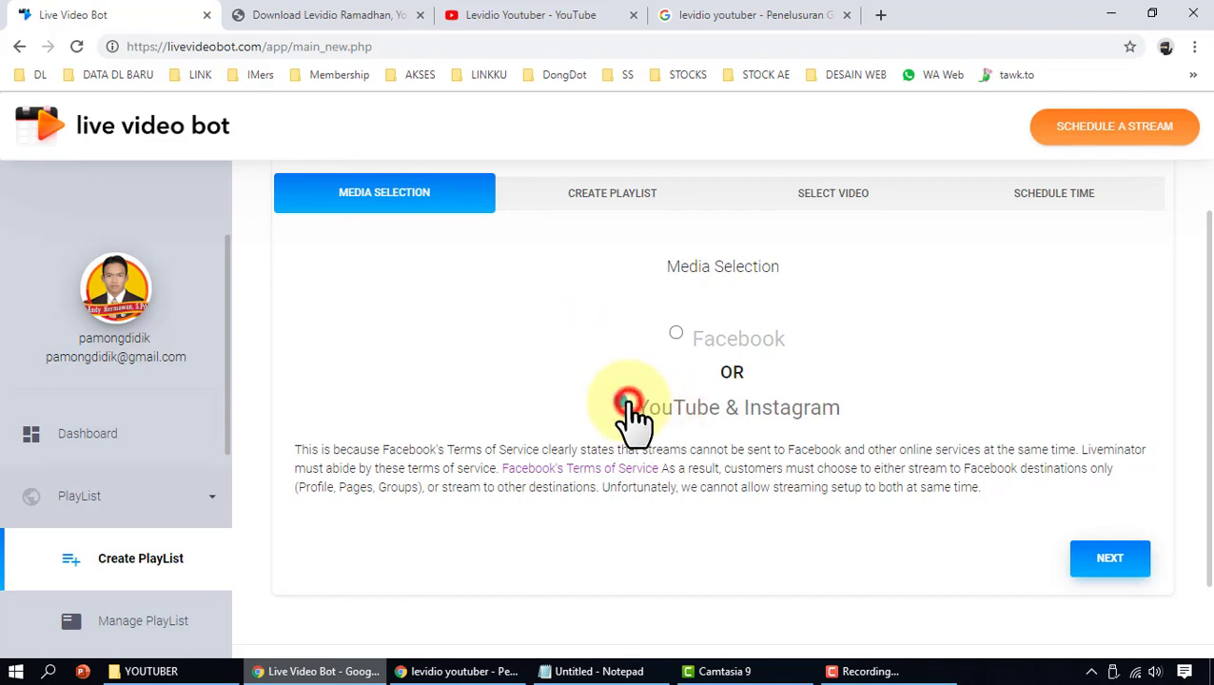
pyautogui.click(1109, 566)
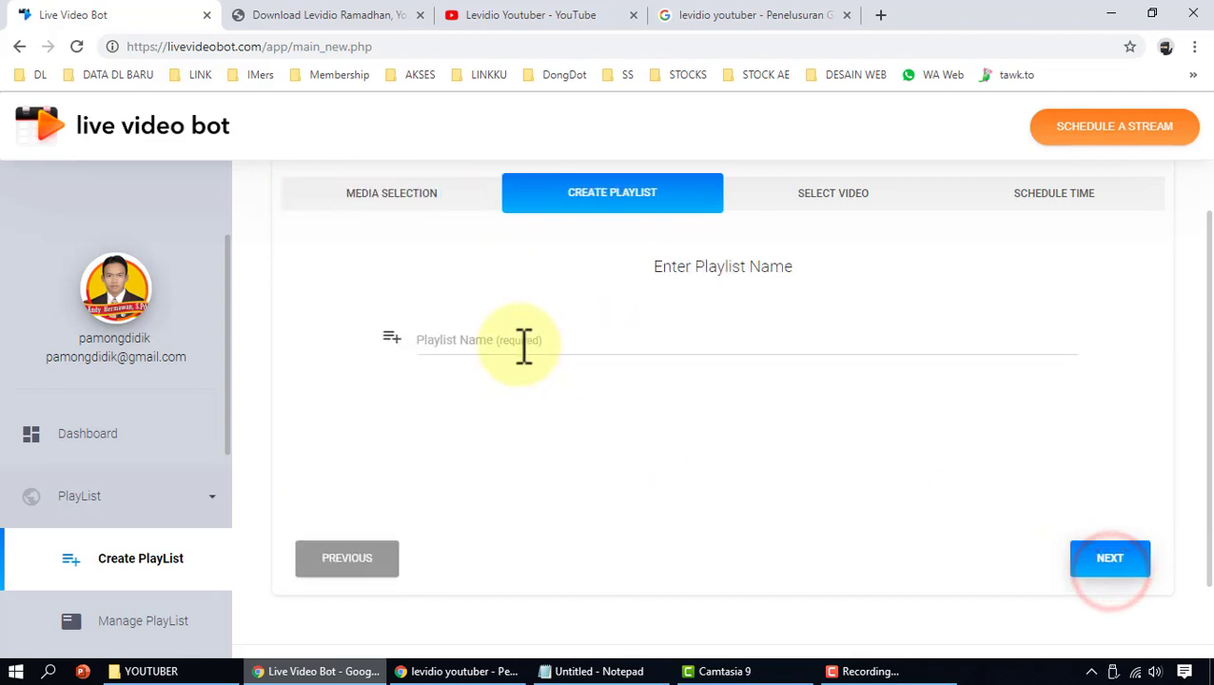
pyautogui.click(491, 340)
pyautogui.write('Levidio Youtuber')
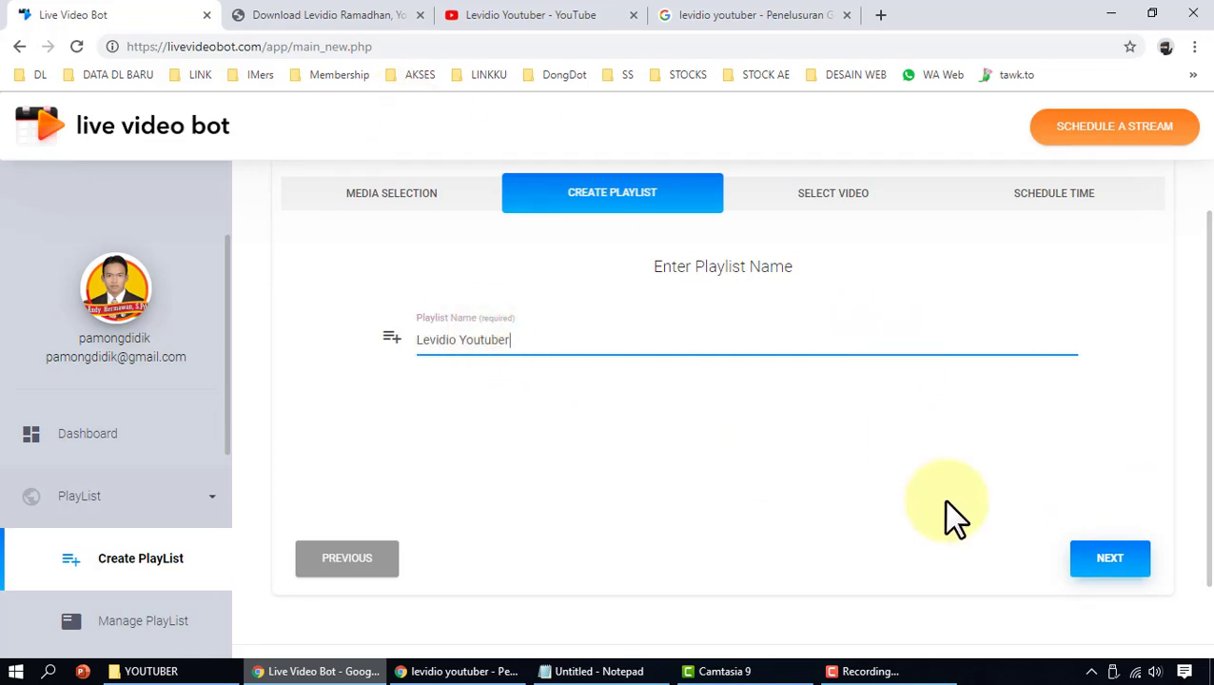
pyautogui.click(1085, 559)
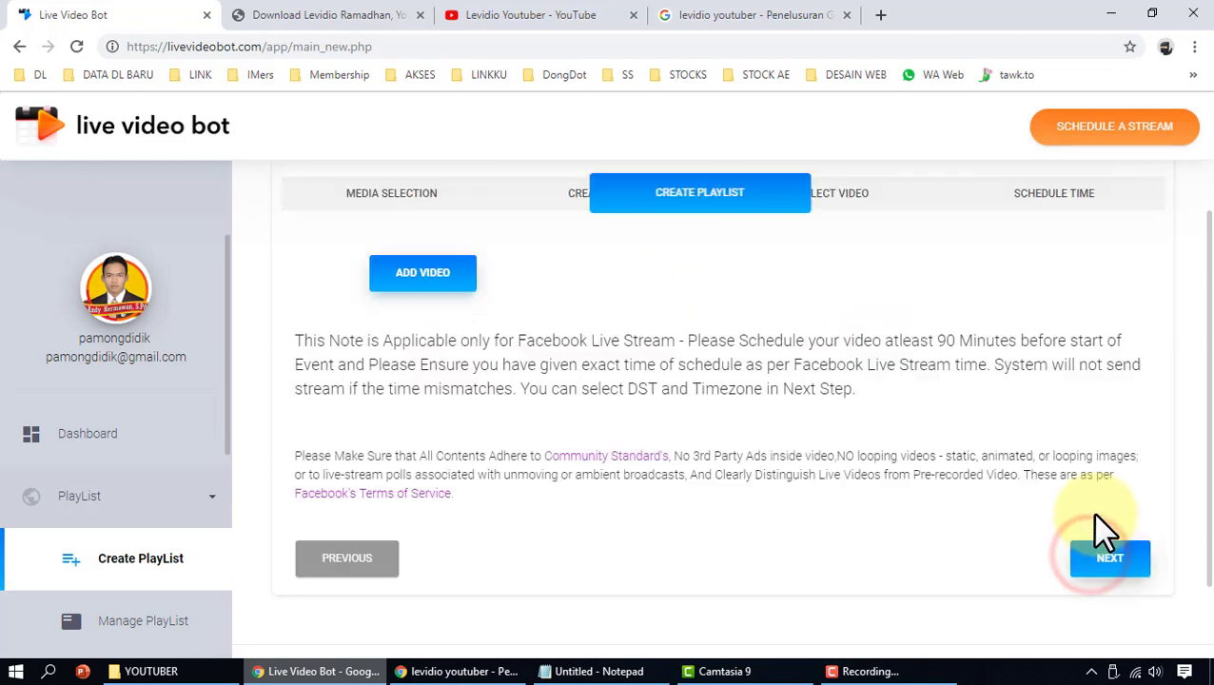
# Step: Add a playlist entry using the LevidioYoutuberPanduanLengkapTutorial video from the gallery
pyautogui.click(471, 274)
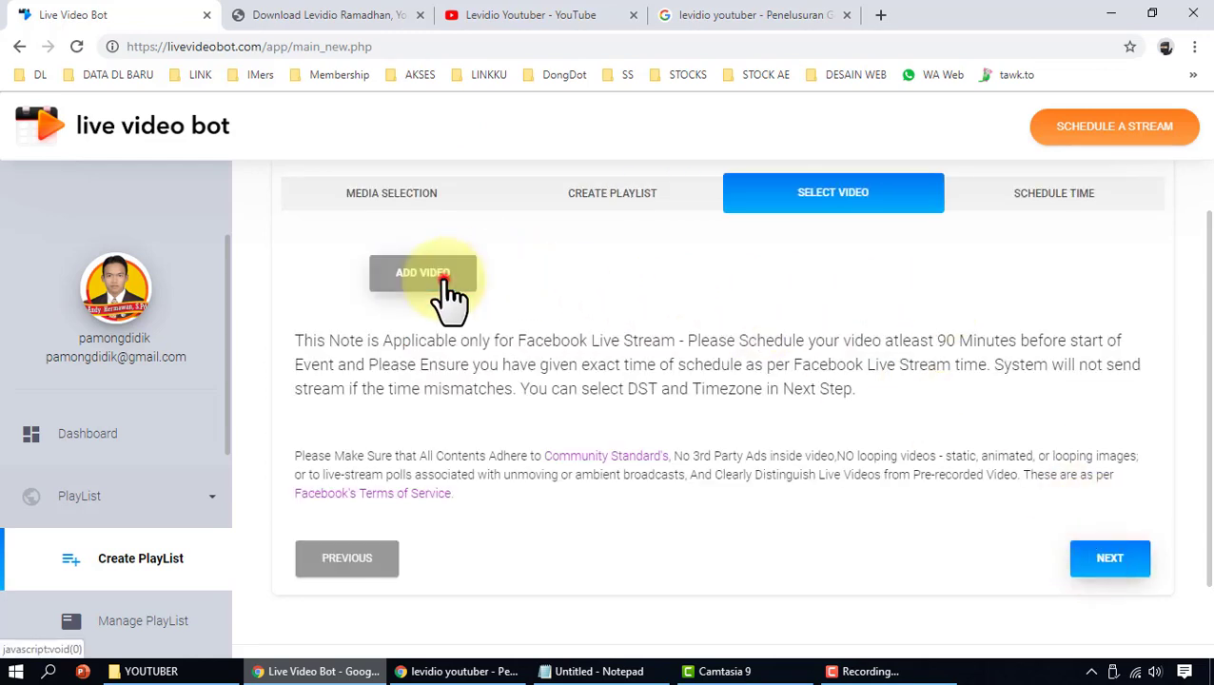
pyautogui.scroll(-2, 587, 299)
pyautogui.scroll(3, 353, 338)
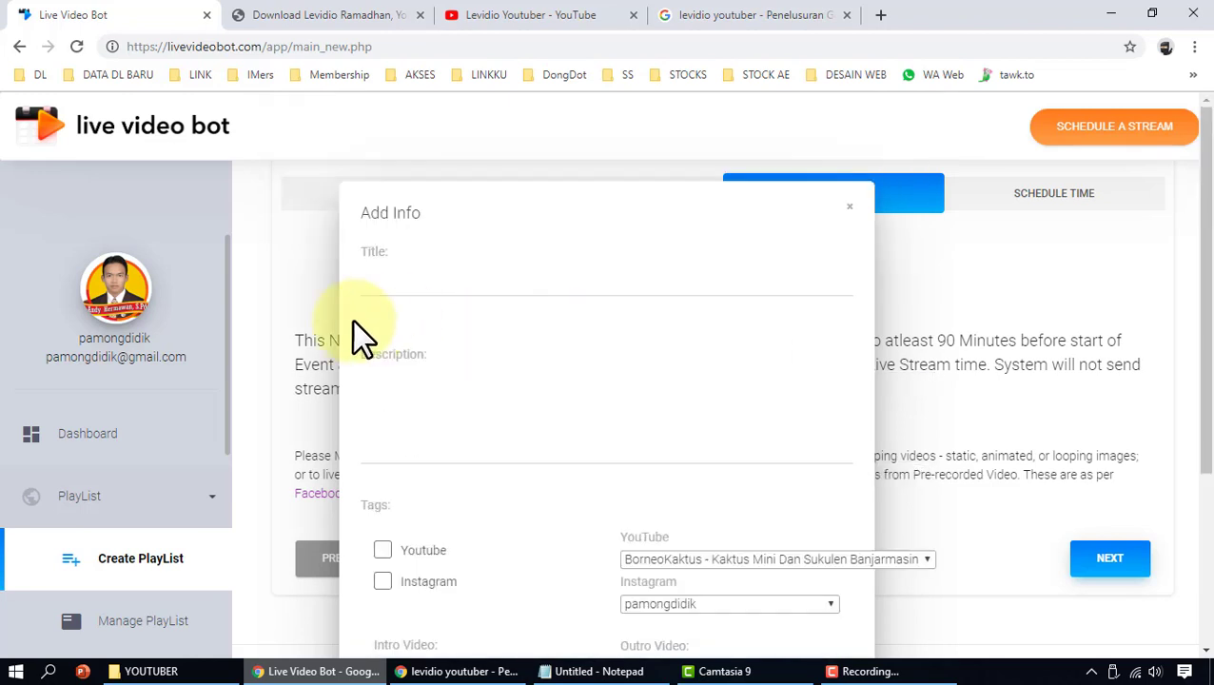
pyautogui.scroll(-5, 664, 433)
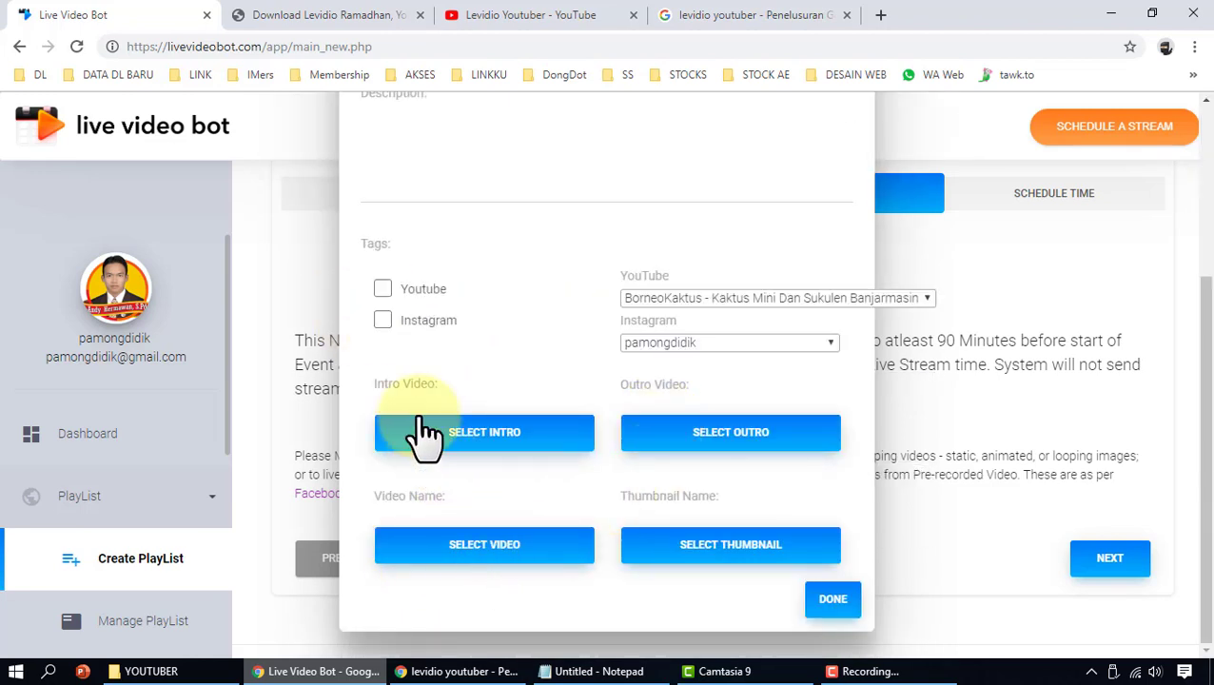
pyautogui.click(550, 559)
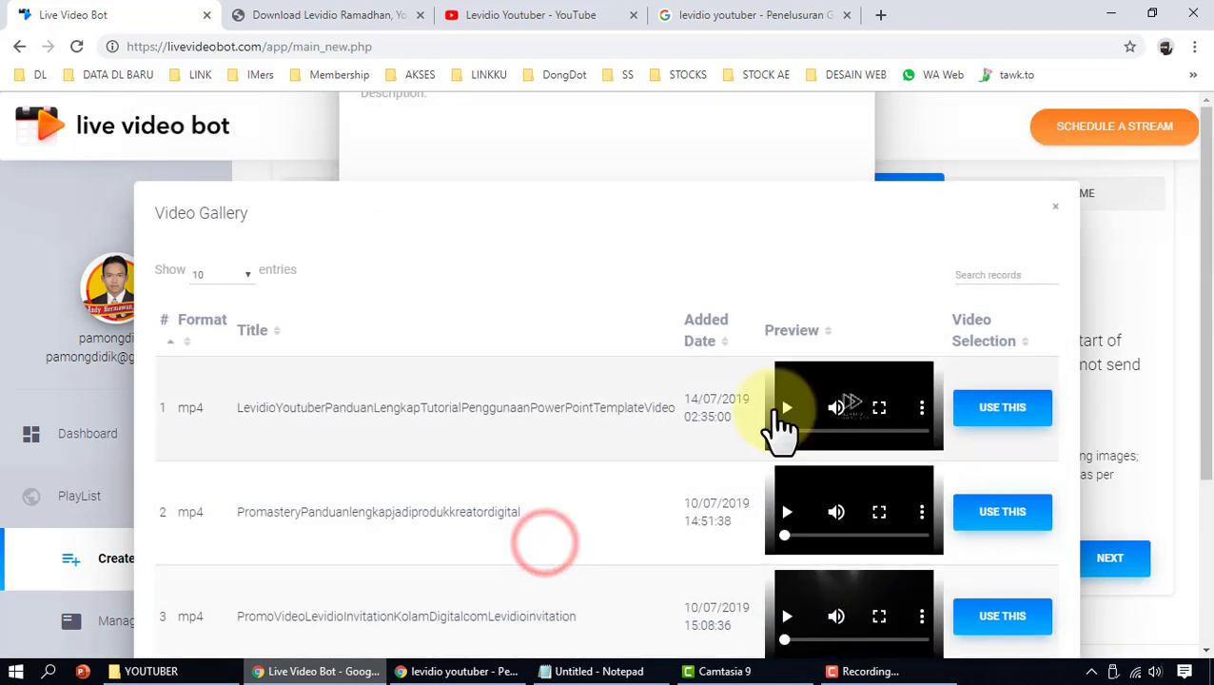
pyautogui.scroll(-3, 447, 455)
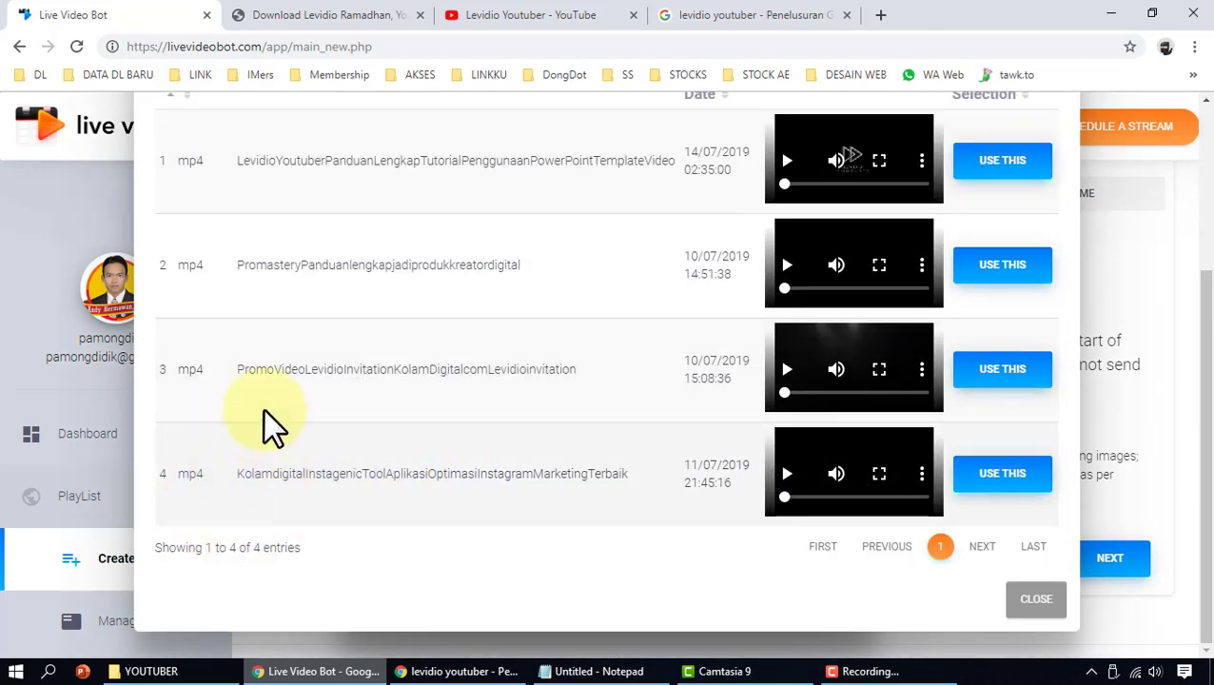
pyautogui.scroll(1, 259, 342)
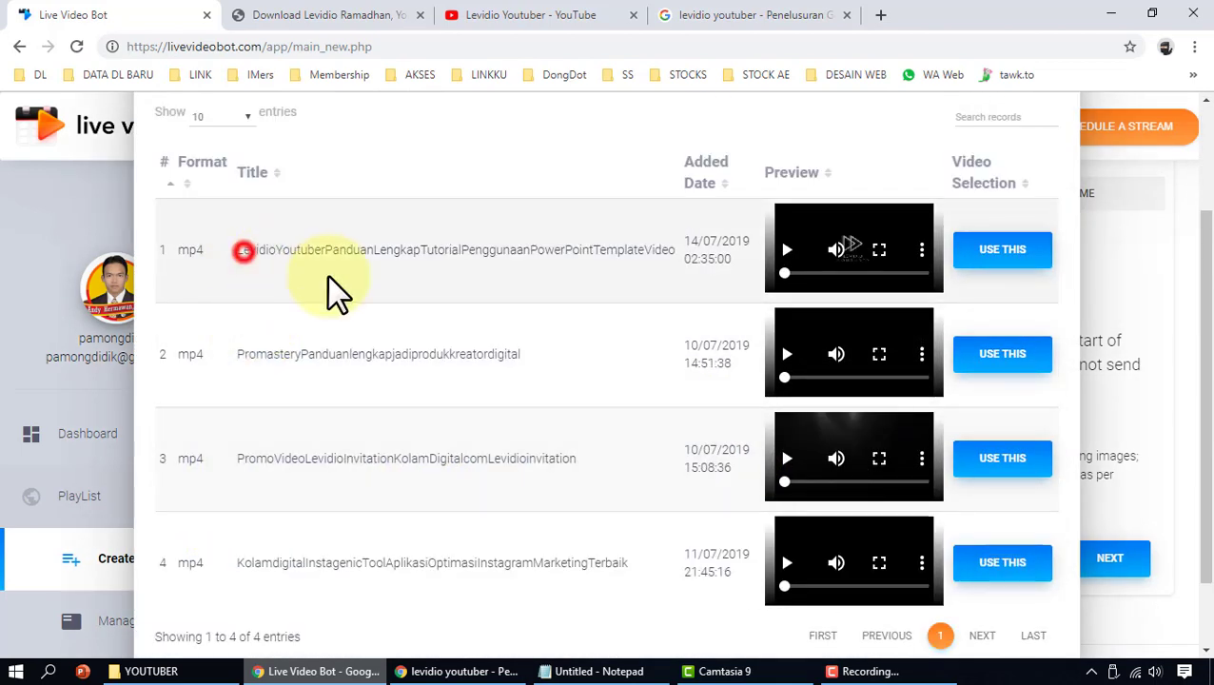
pyautogui.scroll(1, 447, 304)
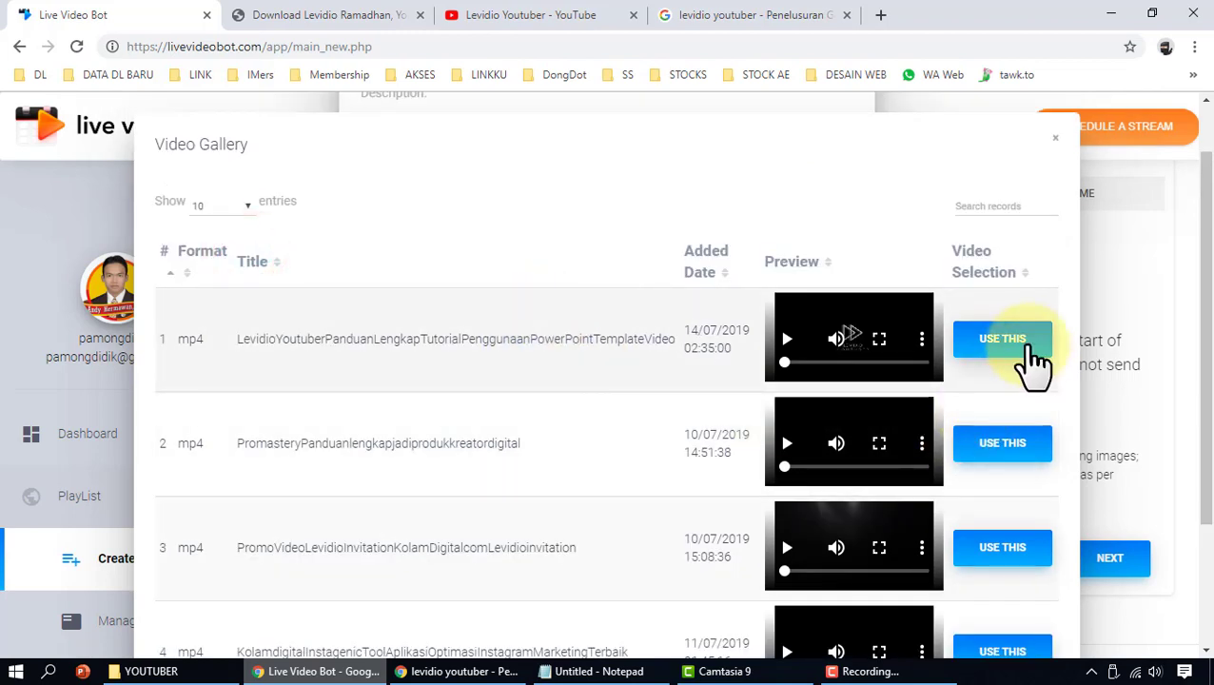
pyautogui.click(1025, 345)
# Step: Pick the entry's thumbnail image from the Thumbnails Gallery
pyautogui.click(731, 551)
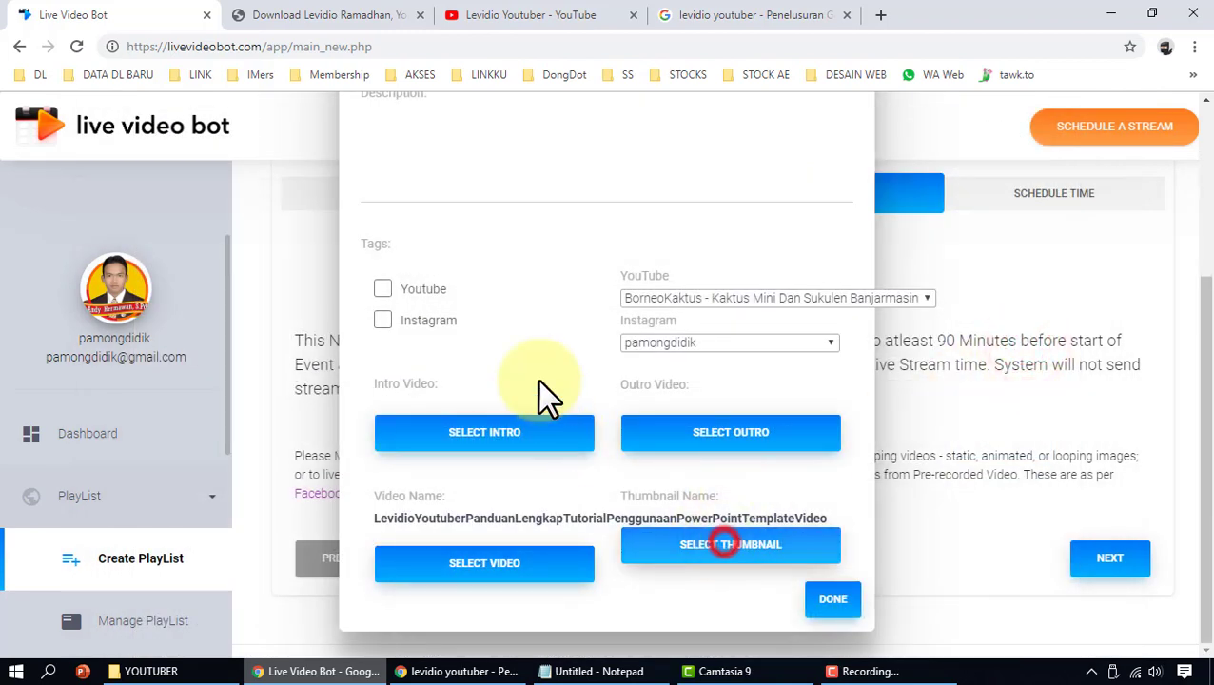
pyautogui.scroll(-1, 409, 380)
pyautogui.scroll(-2, 333, 432)
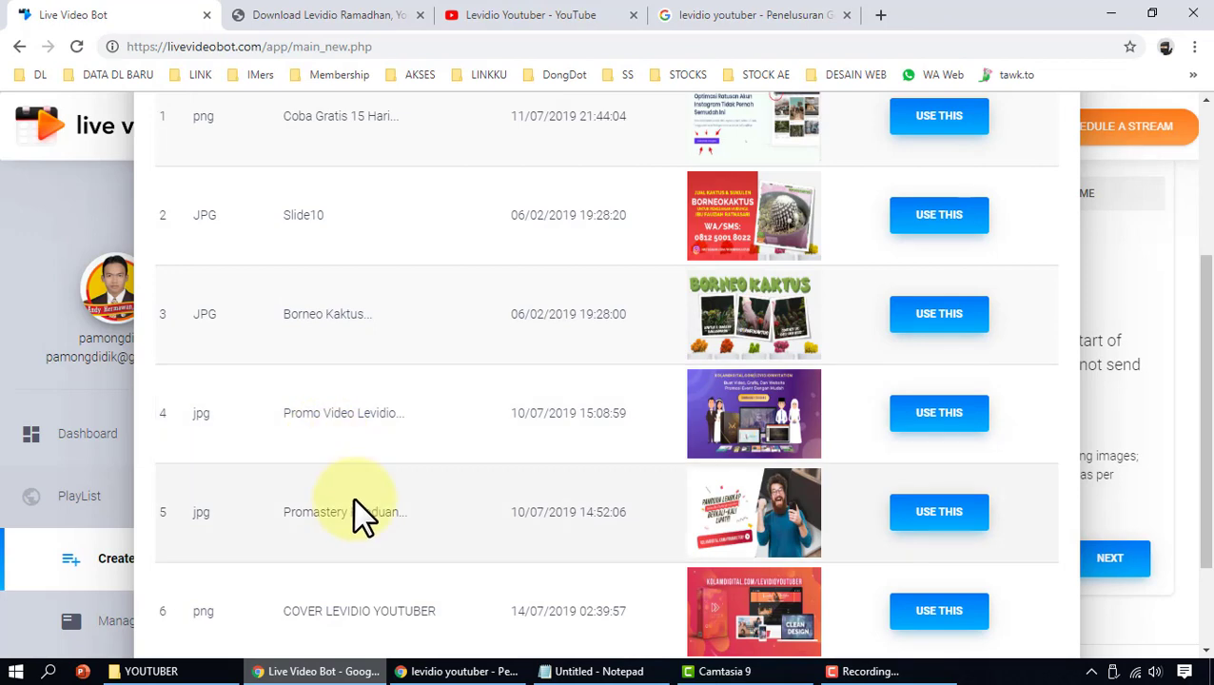
pyautogui.scroll(-2, 352, 514)
pyautogui.click(964, 487)
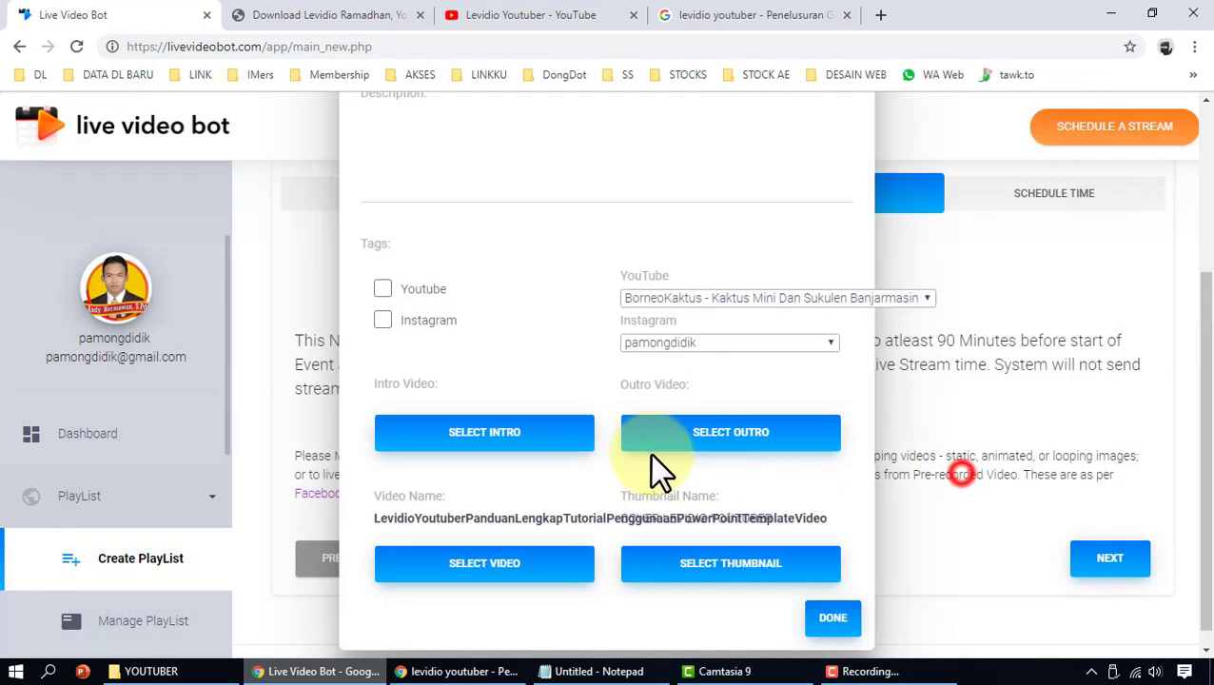
pyautogui.scroll(3, 575, 474)
pyautogui.scroll(-1, 575, 474)
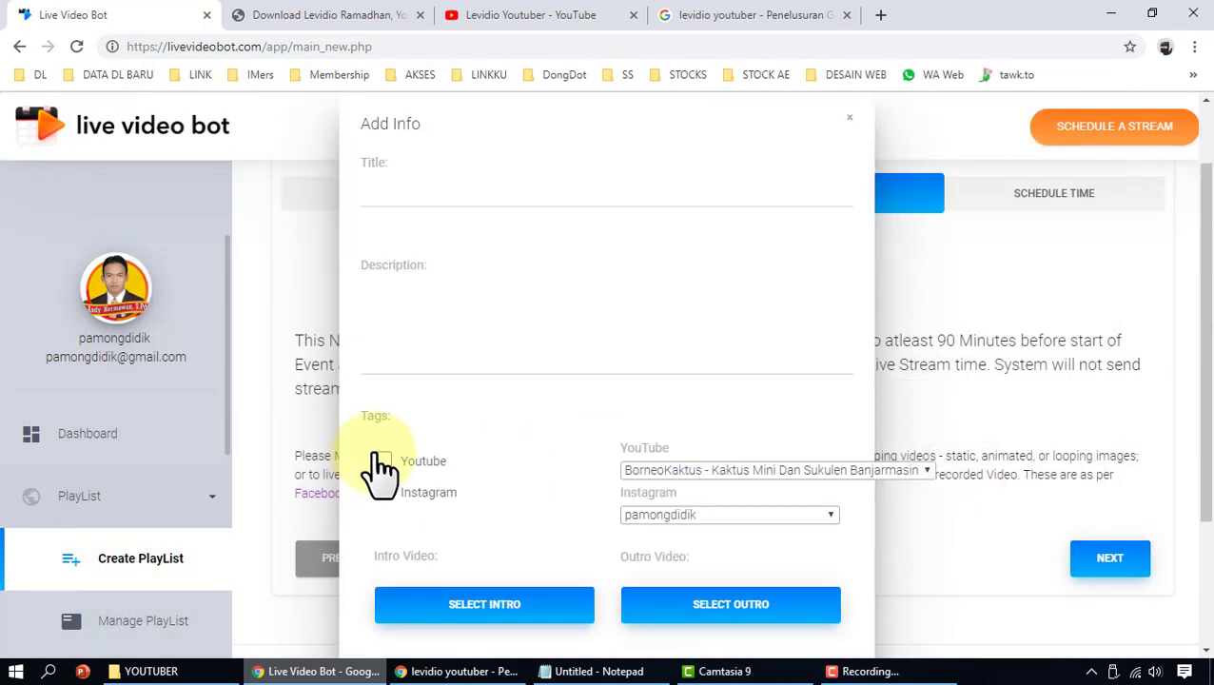
# Step: Enable YouTube posting to the KolamDigital - Jasa Desain Promosi channel
pyautogui.click(384, 462)
pyautogui.click(684, 470)
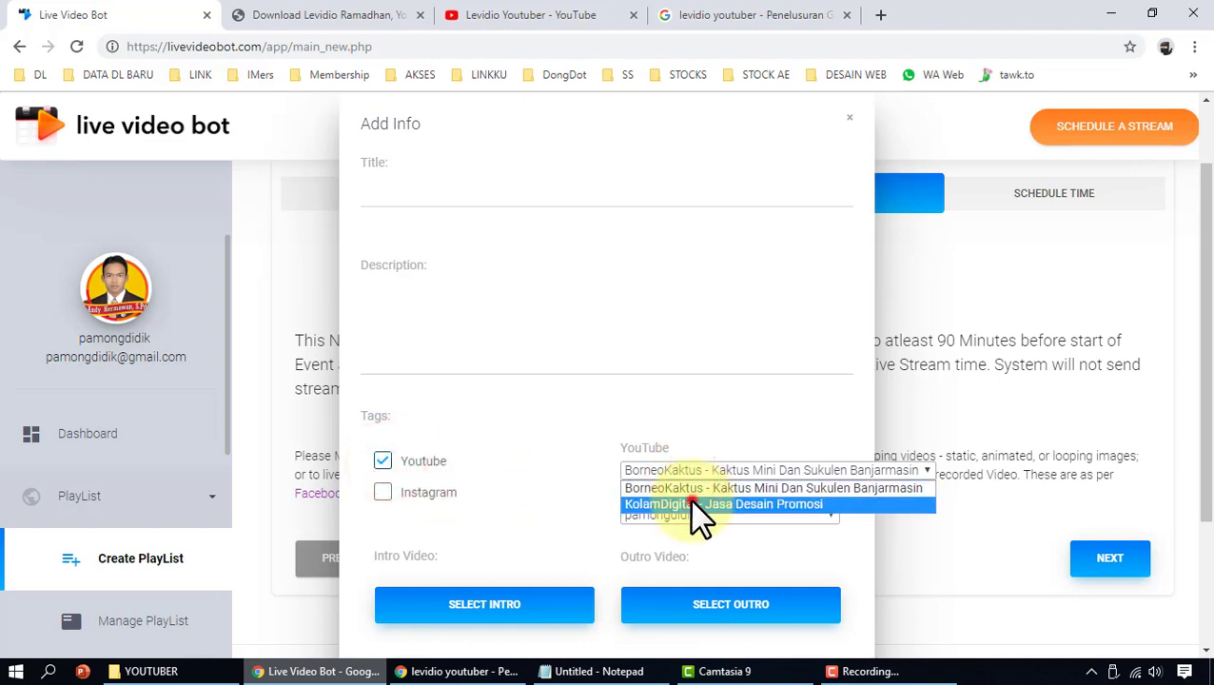
pyautogui.click(691, 497)
pyautogui.scroll(1, 461, 323)
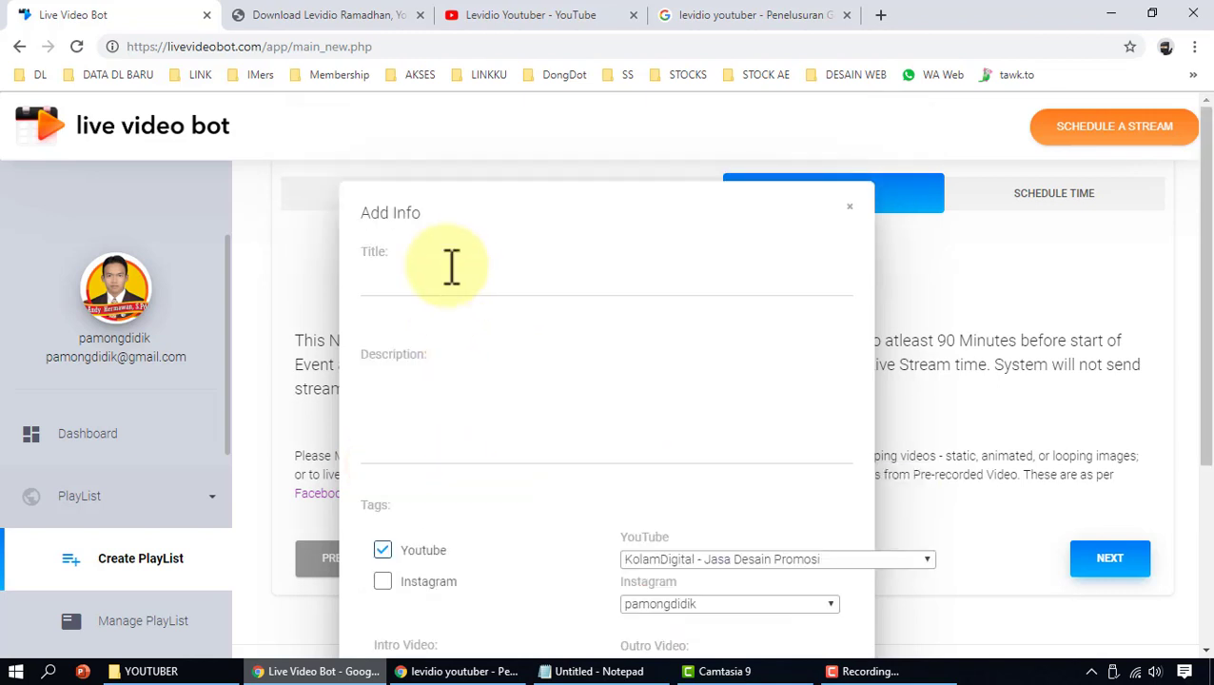
# Step: Paste 'Levidio Youtuber - Review Demo Produk Digital PowerPoint Template' from Notepad as the Title, then select the description
pyautogui.click(465, 282)
pyautogui.click(598, 670)
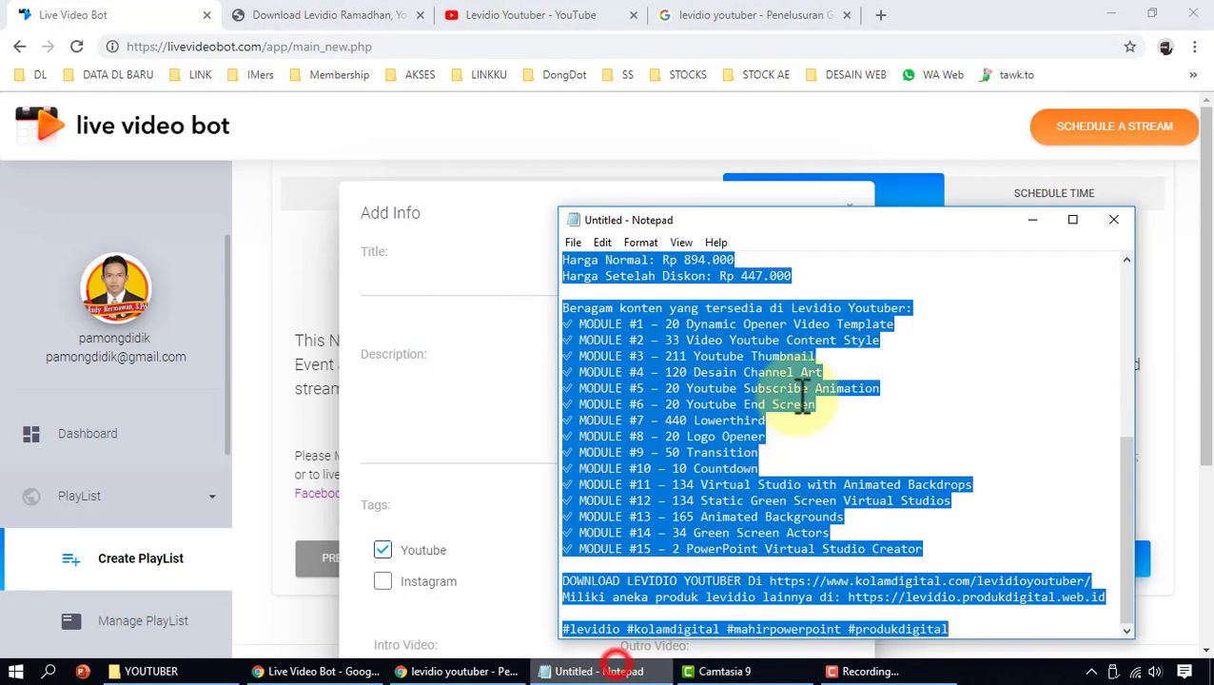
pyautogui.scroll(4, 868, 410)
pyautogui.scroll(3, 868, 411)
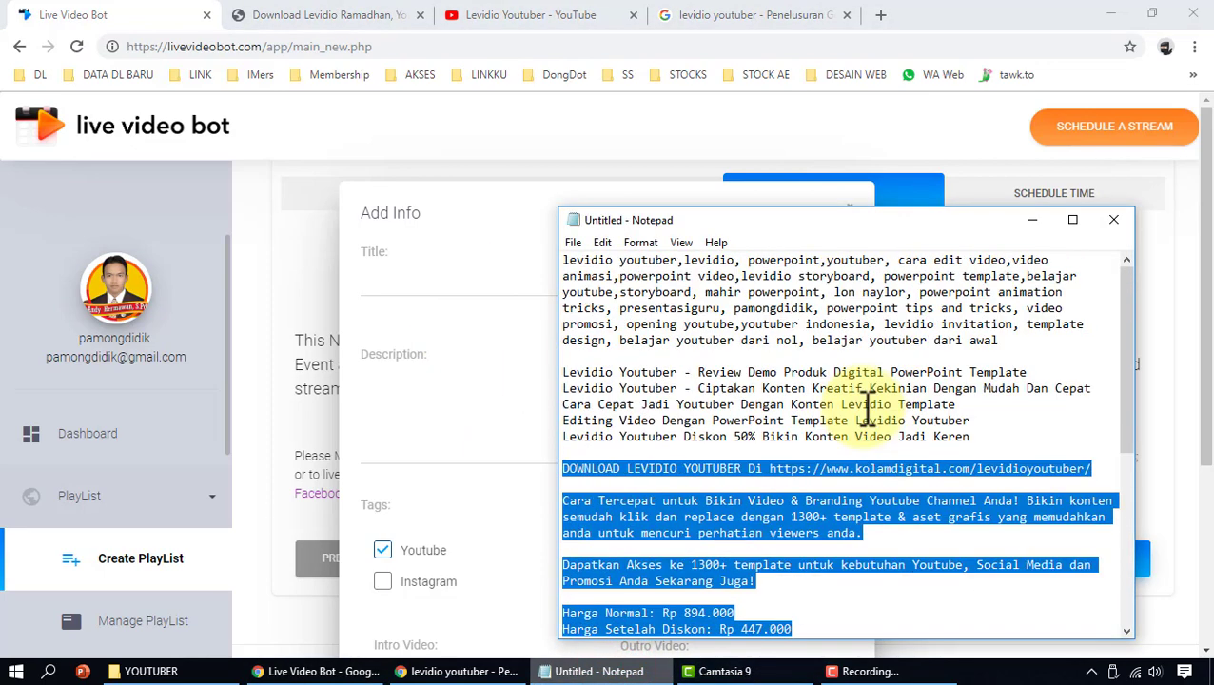
pyautogui.click(1040, 371)
pyautogui.moveTo(1041, 371); pyautogui.dragTo(560, 373)
pyautogui.hotkey('ctrl', 'c')
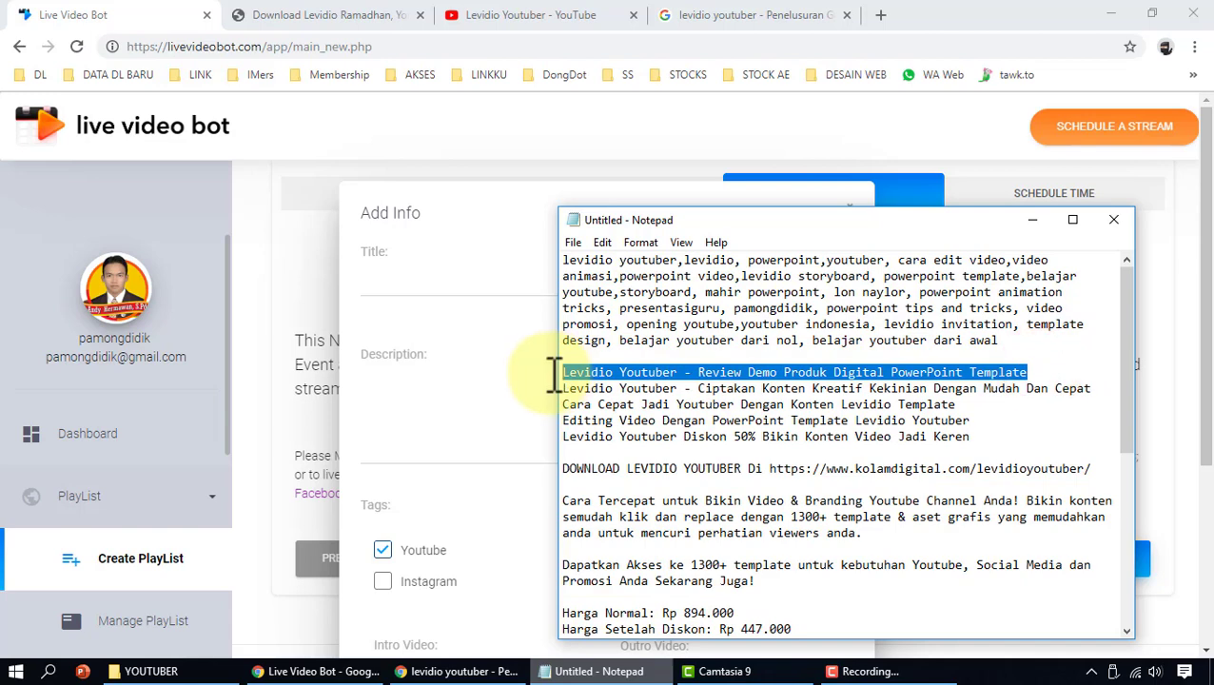
pyautogui.click(434, 278)
pyautogui.hotkey('ctrl', 'v')
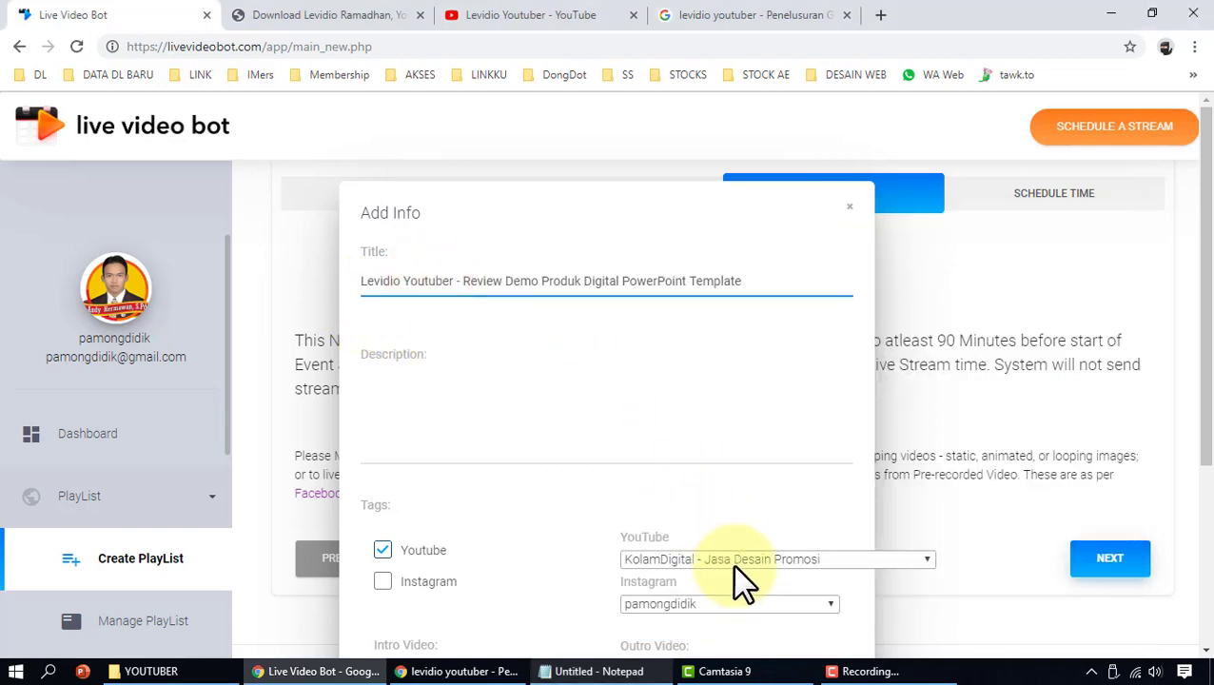
pyautogui.click(628, 671)
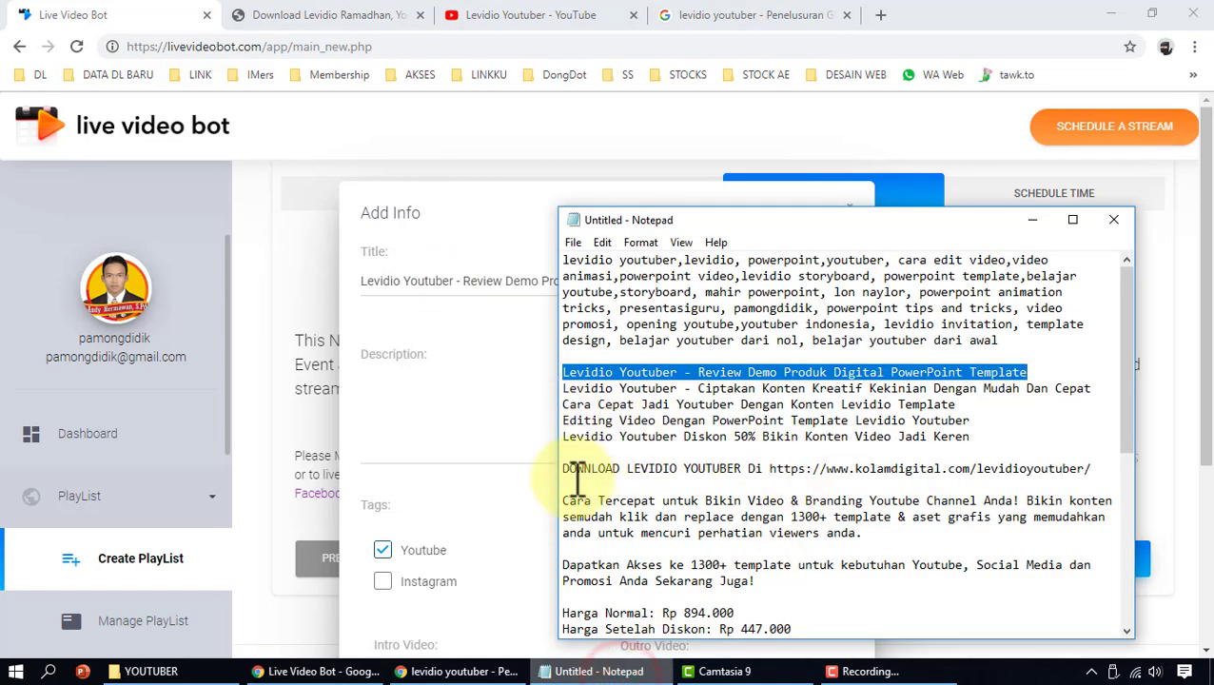
pyautogui.moveTo(564, 468)
pyautogui.mouseDown()
pyautogui.moveTo(876, 533)
pyautogui.moveTo(981, 627)
pyautogui.mouseUp()
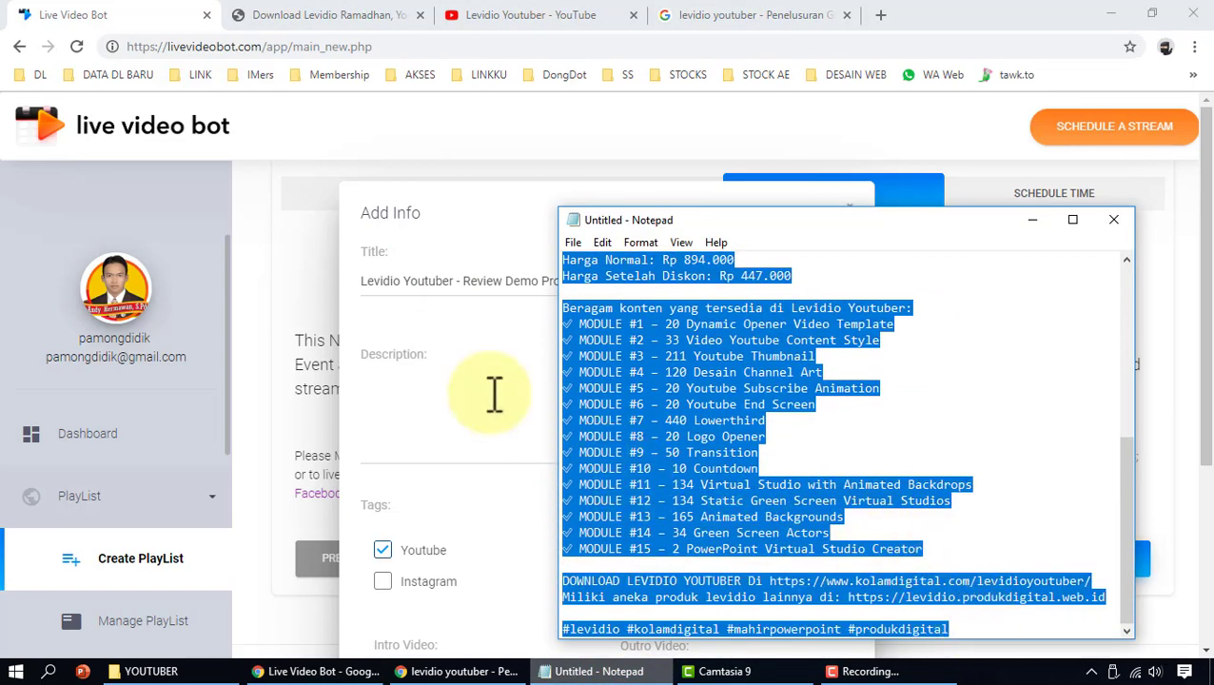
# Step: Paste the copied Levidio promotional text into the Description field
pyautogui.click(431, 397)
pyautogui.hotkey('ctrl', 'v')
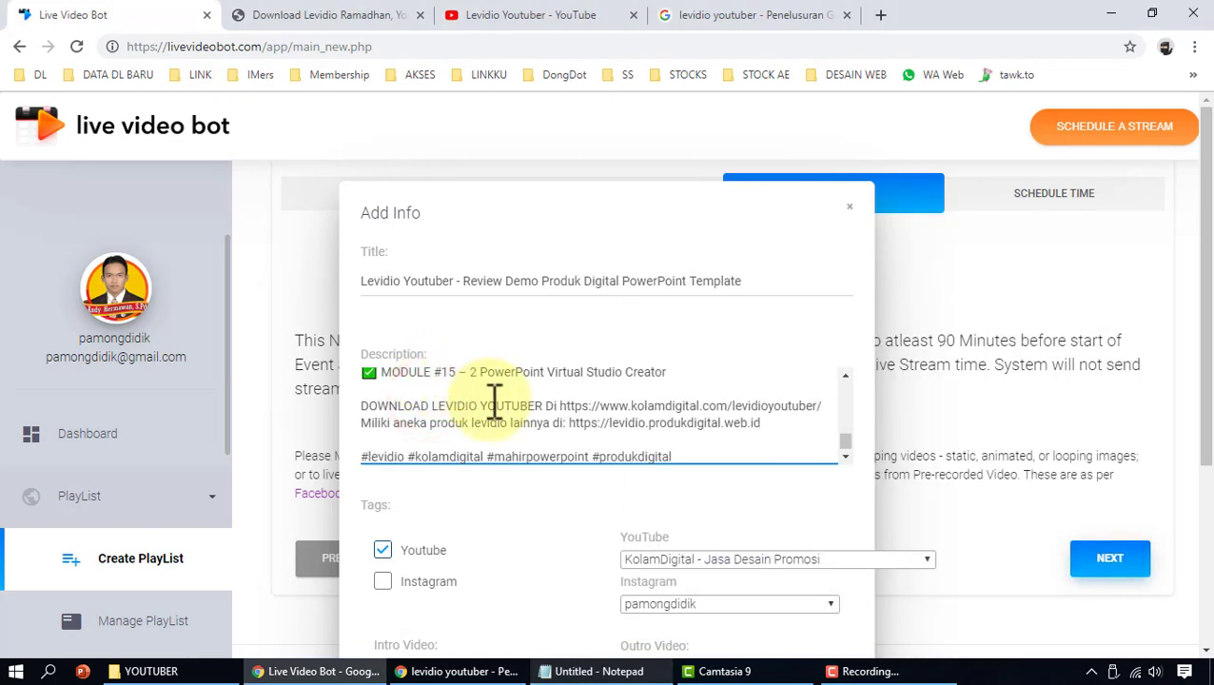
pyautogui.scroll(5, 497, 399)
pyautogui.scroll(3, 498, 400)
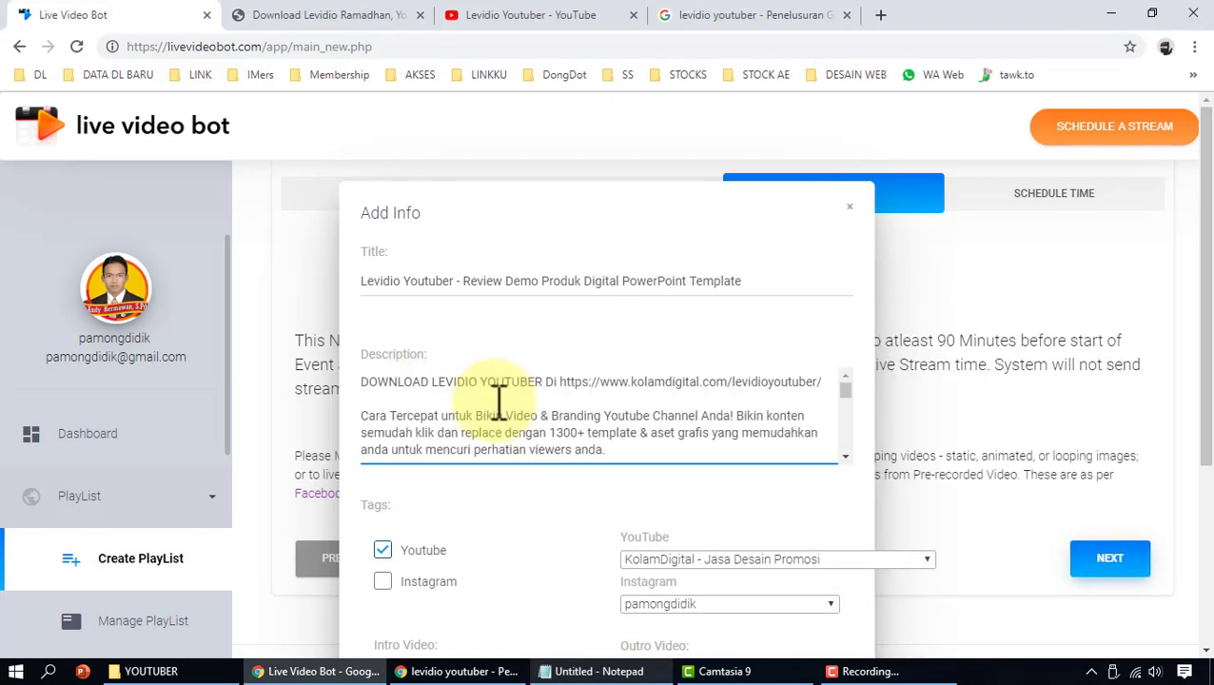
pyautogui.click(428, 509)
# Step: Copy the Levidio keyword lines from Notepad into Tags and turn them into separate tag chips
pyautogui.click(587, 670)
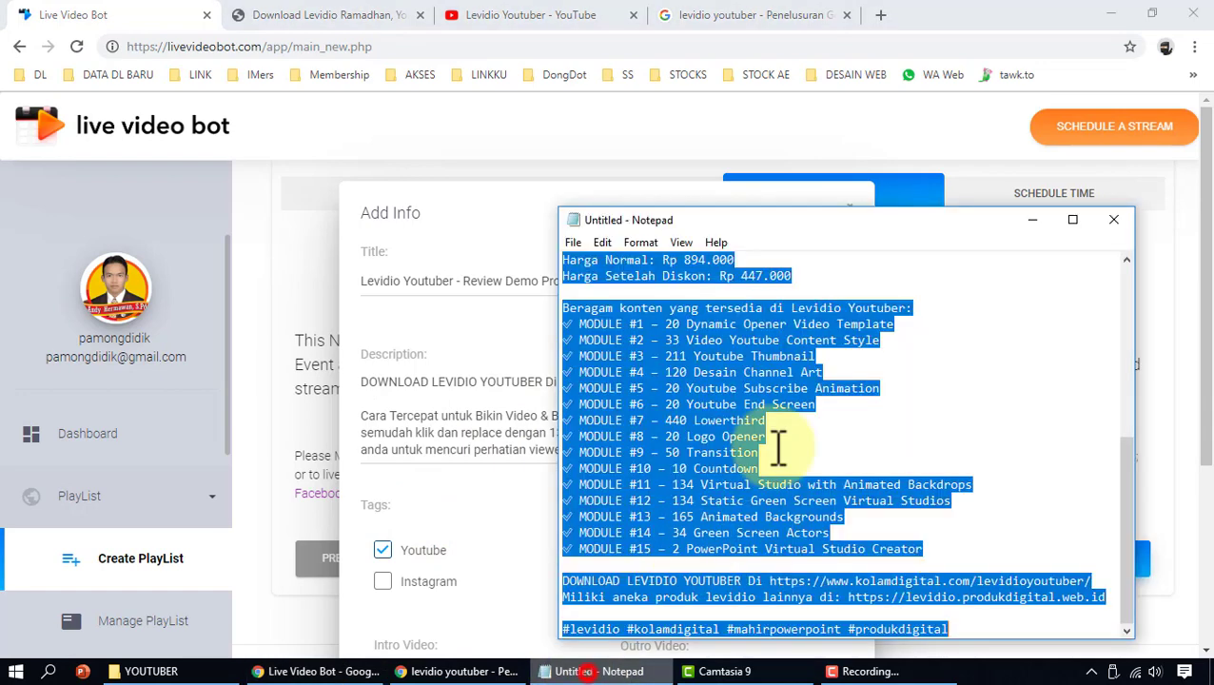
pyautogui.scroll(5, 778, 447)
pyautogui.scroll(3, 778, 409)
pyautogui.moveTo(1018, 342)
pyautogui.mouseDown()
pyautogui.moveTo(701, 276)
pyautogui.moveTo(637, 275)
pyautogui.mouseUp()
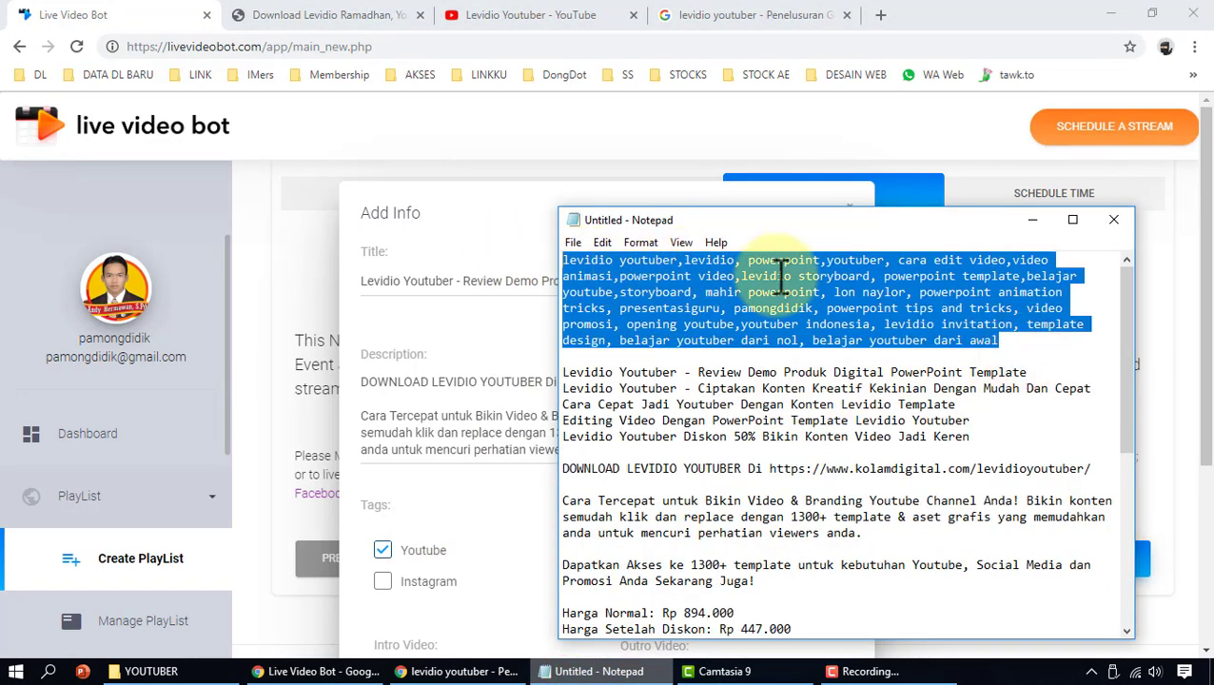
pyautogui.click(430, 509)
pyautogui.hotkey('ctrl', 'v')
pyautogui.click(608, 498)
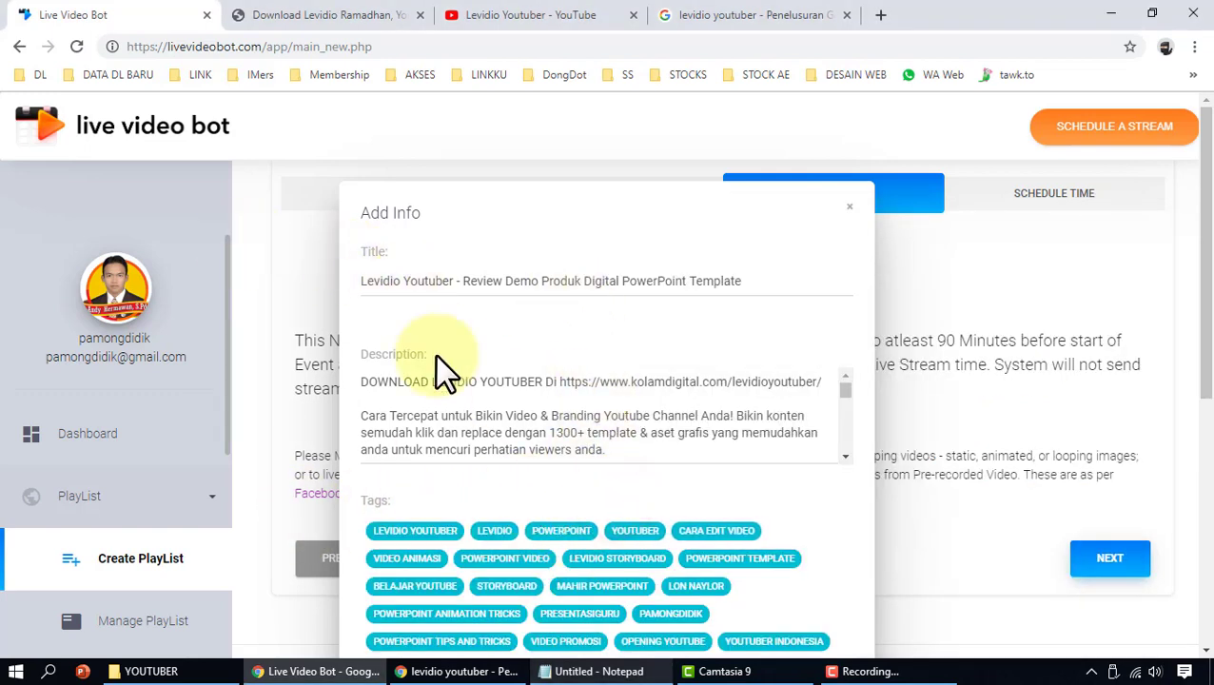
pyautogui.scroll(-5, 451, 409)
pyautogui.scroll(-3, 664, 488)
pyautogui.scroll(-2, 856, 495)
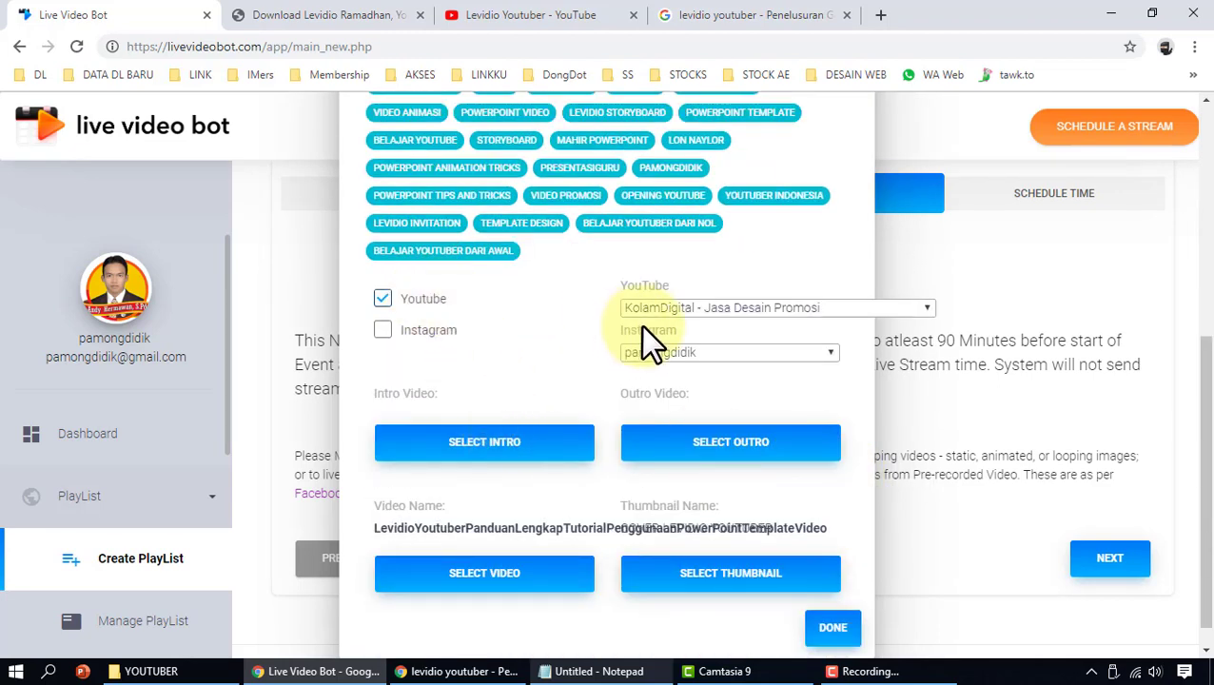
pyautogui.scroll(-1, 455, 499)
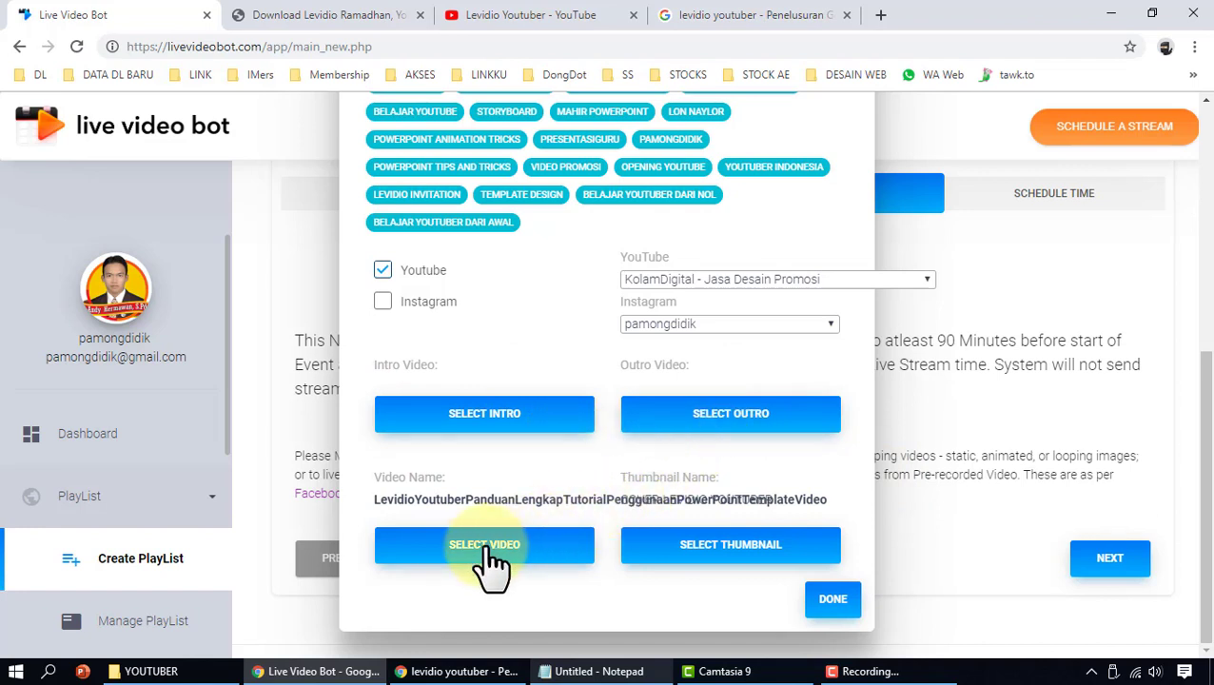
# Step: Save the Levidio entry and confirm its scheduled time stays at 12:12 PM
pyautogui.click(834, 600)
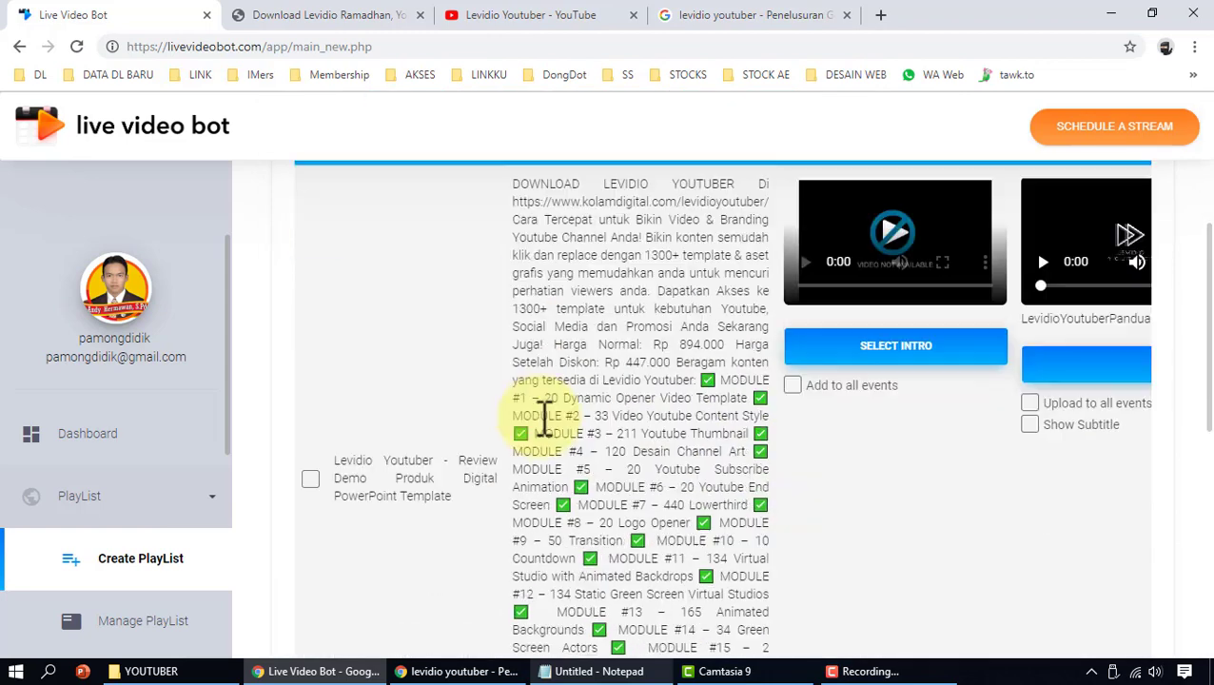
pyautogui.scroll(-3, 488, 432)
pyautogui.scroll(-2, 488, 433)
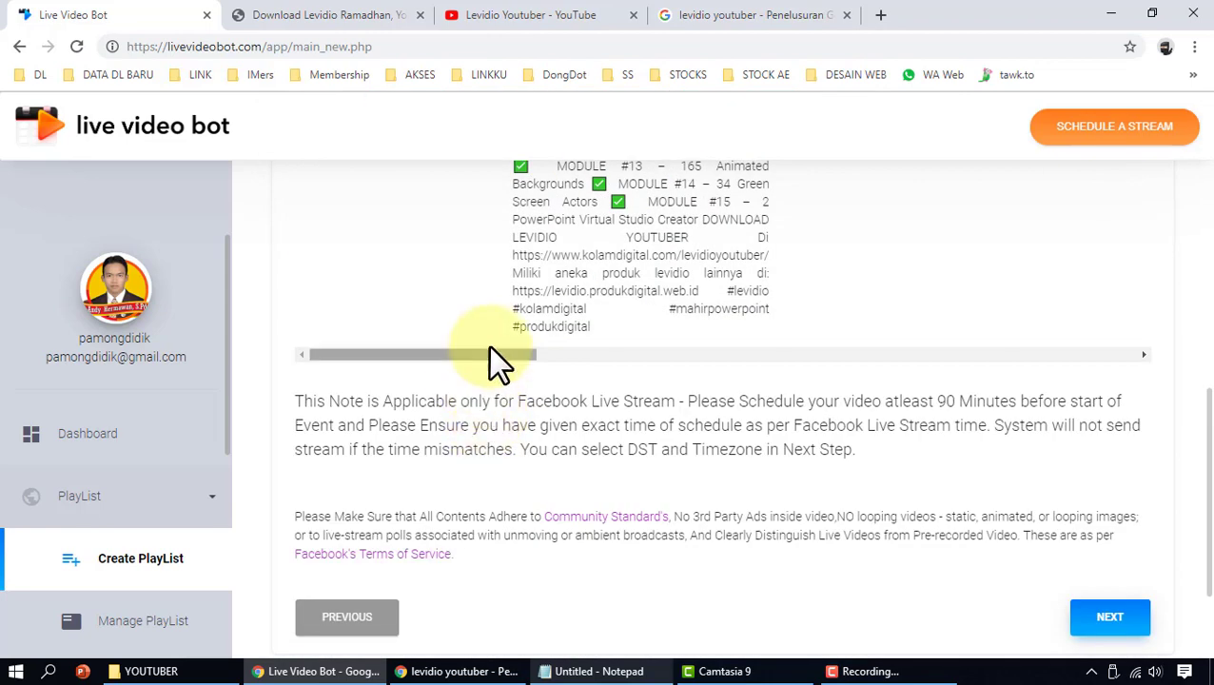
pyautogui.moveTo(496, 353); pyautogui.dragTo(1111, 409)
pyautogui.scroll(1, 1105, 320)
pyautogui.scroll(4, 1105, 319)
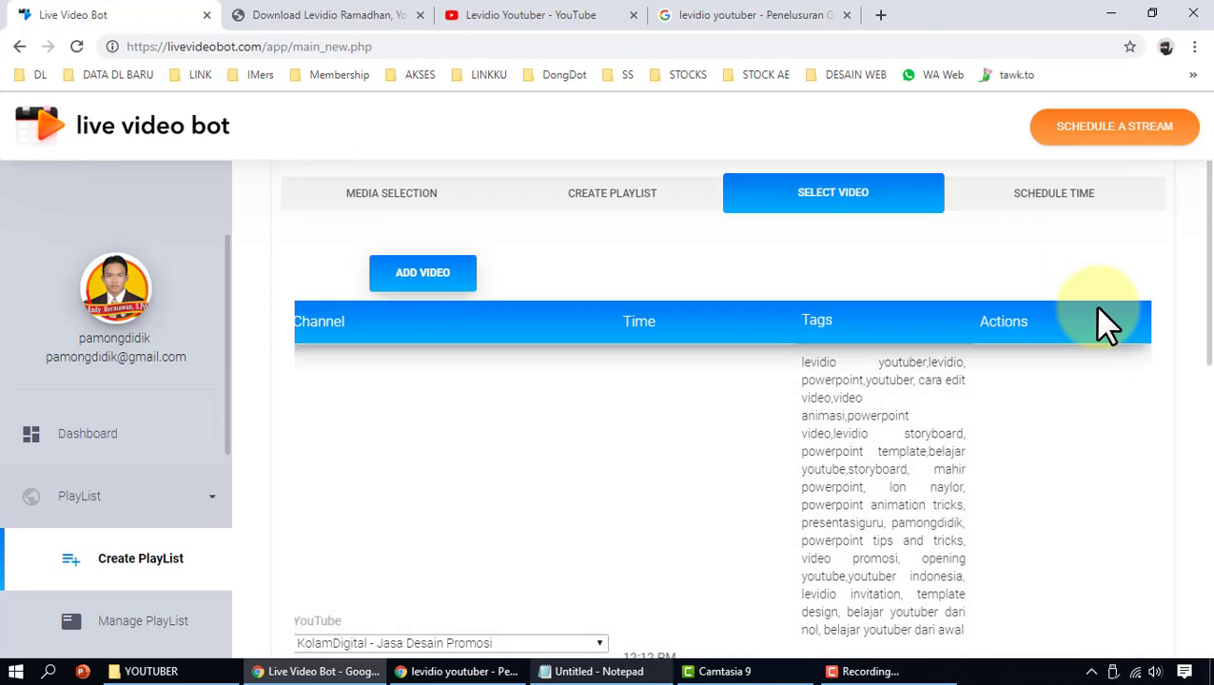
pyautogui.scroll(-2, 879, 361)
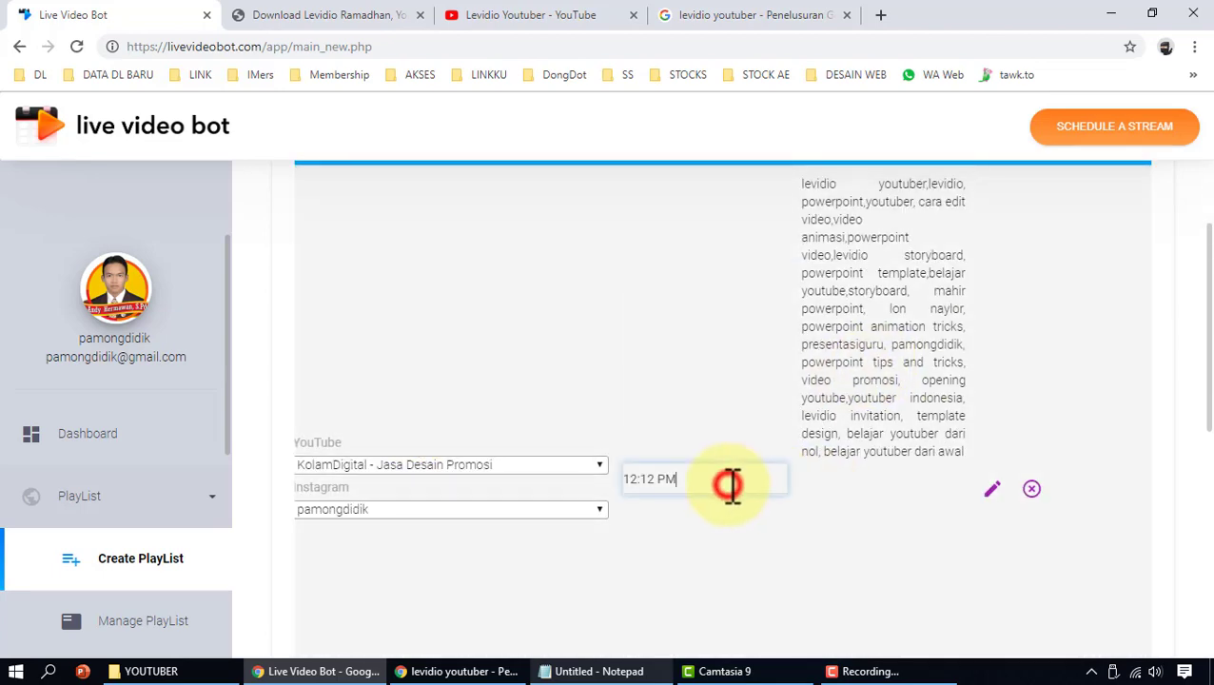
pyautogui.click(729, 485)
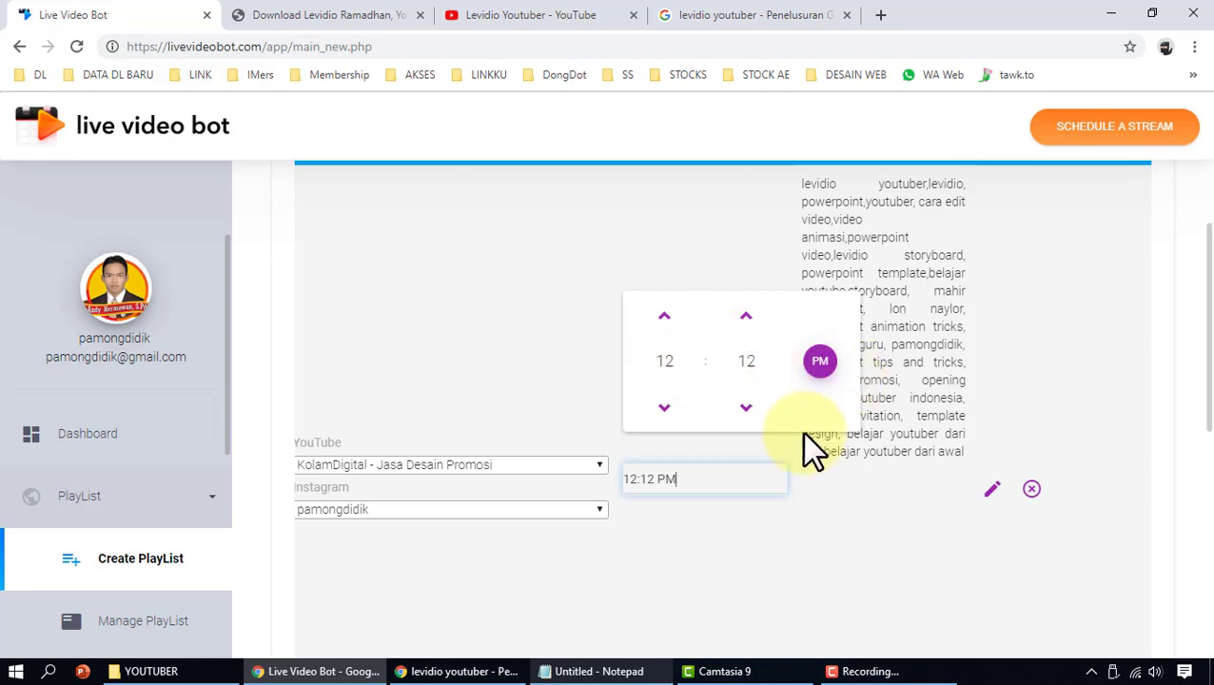
pyautogui.click(842, 546)
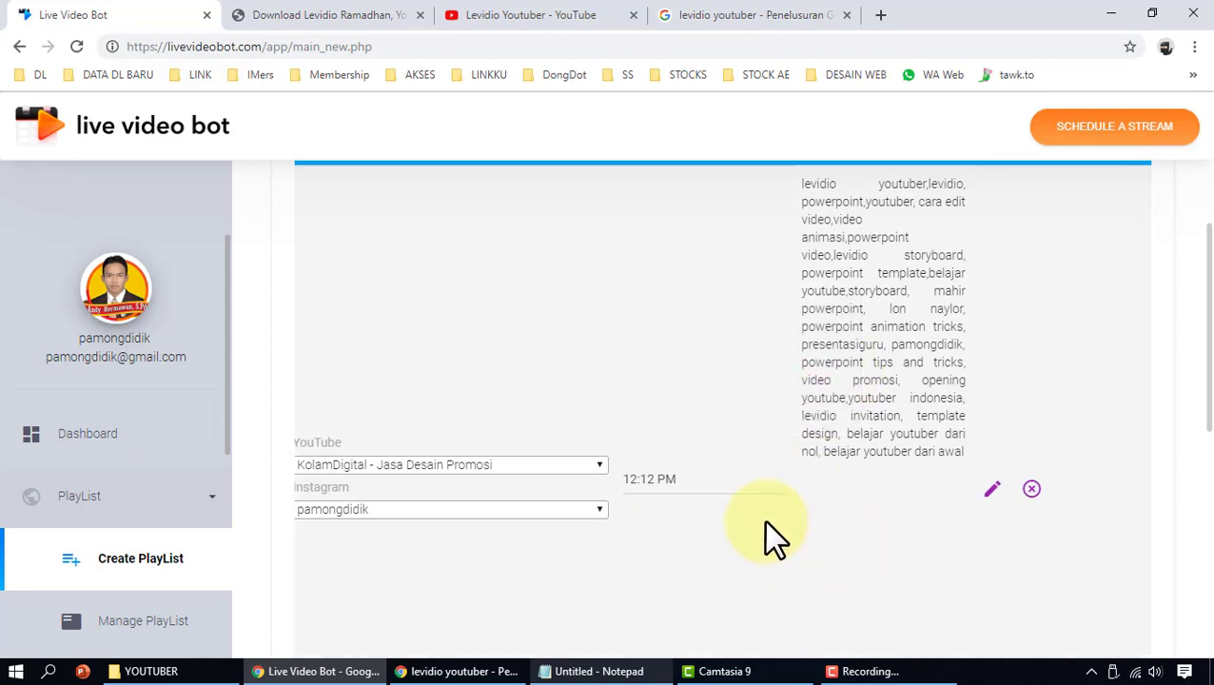
# Step: Start a new playlist entry with ADD VIDEO
pyautogui.scroll(3, 767, 528)
pyautogui.scroll(-5, 827, 590)
pyautogui.scroll(-2, 953, 466)
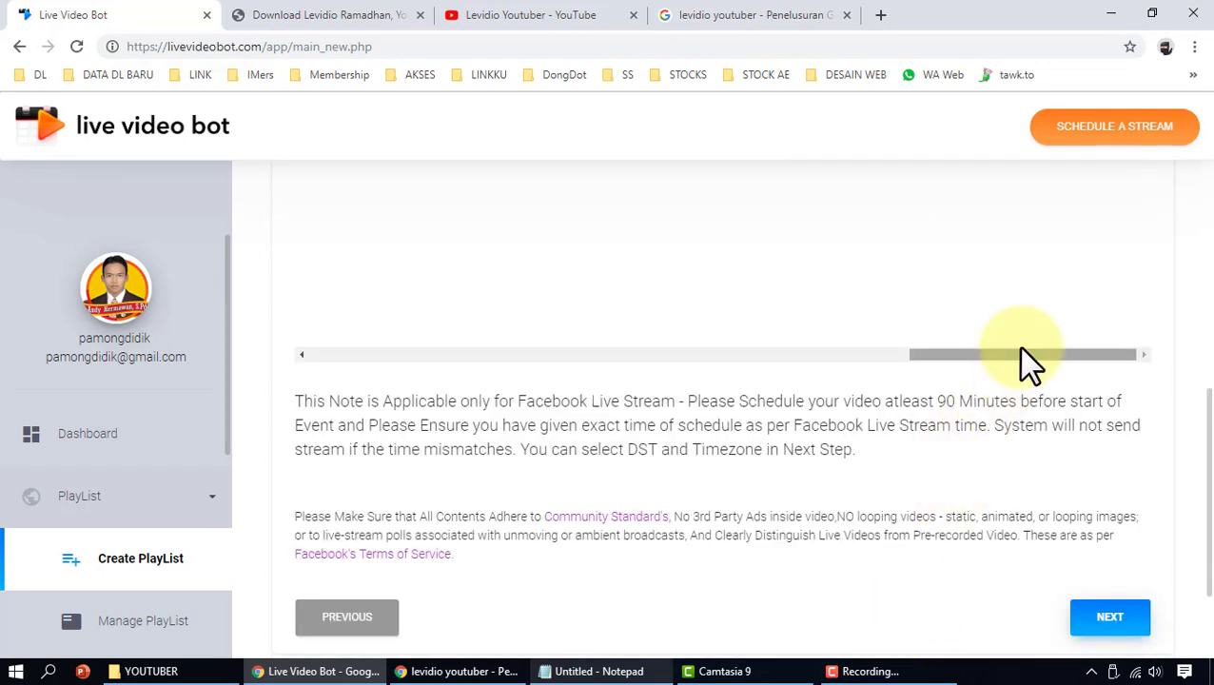
pyautogui.moveTo(1018, 354); pyautogui.dragTo(379, 355)
pyautogui.scroll(5, 542, 490)
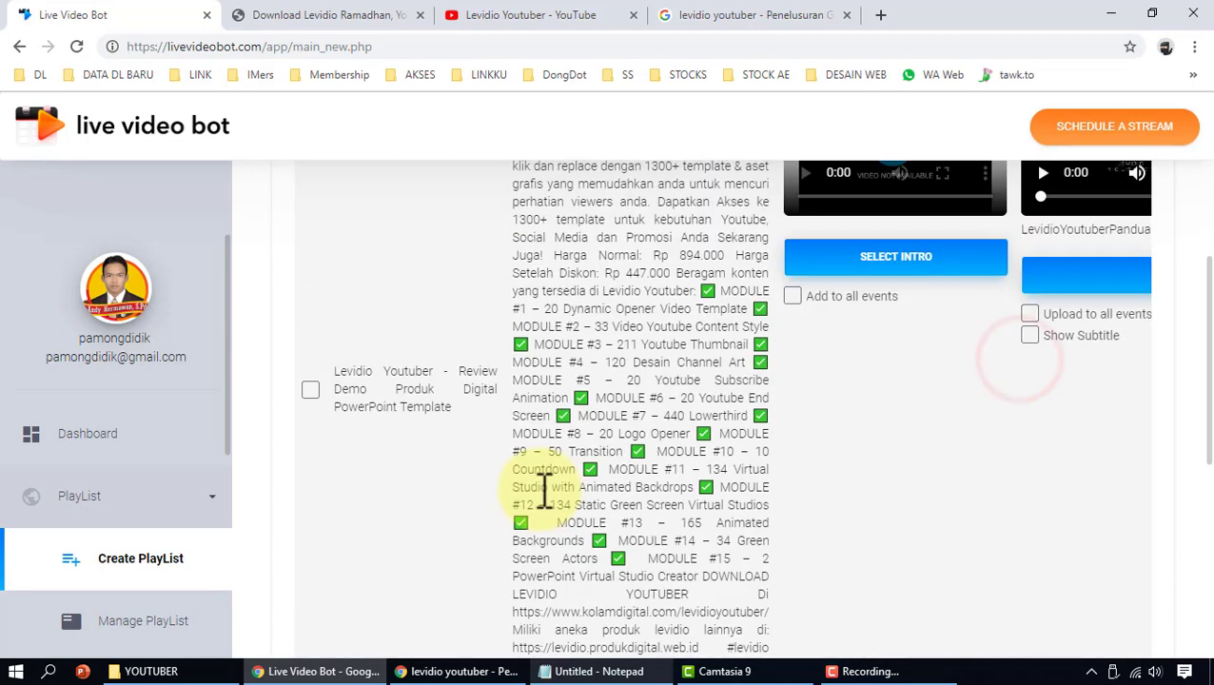
pyautogui.scroll(4, 544, 490)
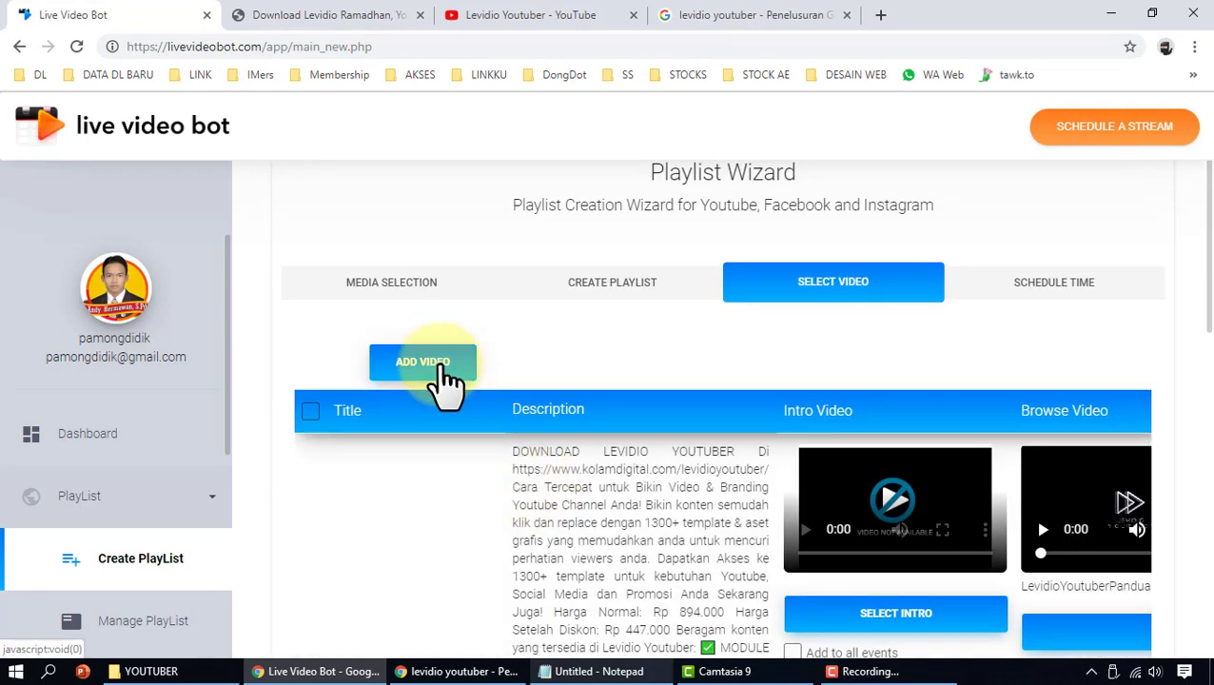
pyautogui.click(441, 366)
# Step: Choose the LevidioYoutuberPanduanLengkapTutorial video from the uploaded-video gallery
pyautogui.scroll(-4, 563, 398)
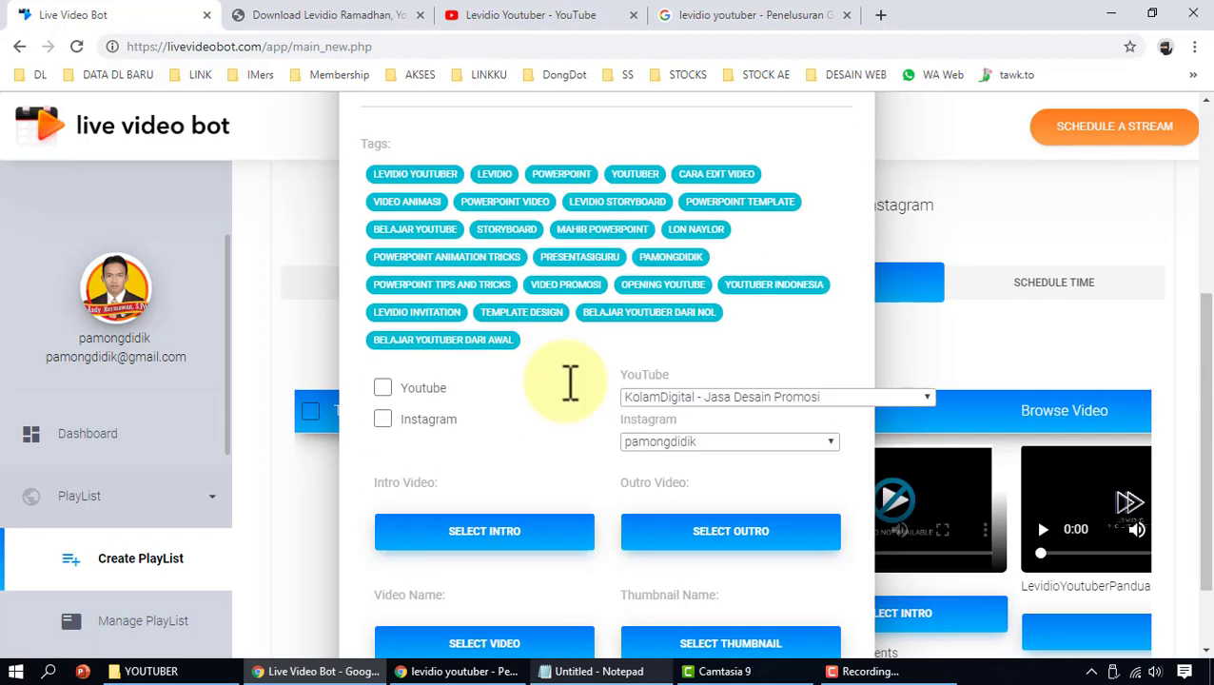
pyautogui.scroll(-1, 569, 383)
pyautogui.click(536, 544)
pyautogui.scroll(-3, 609, 409)
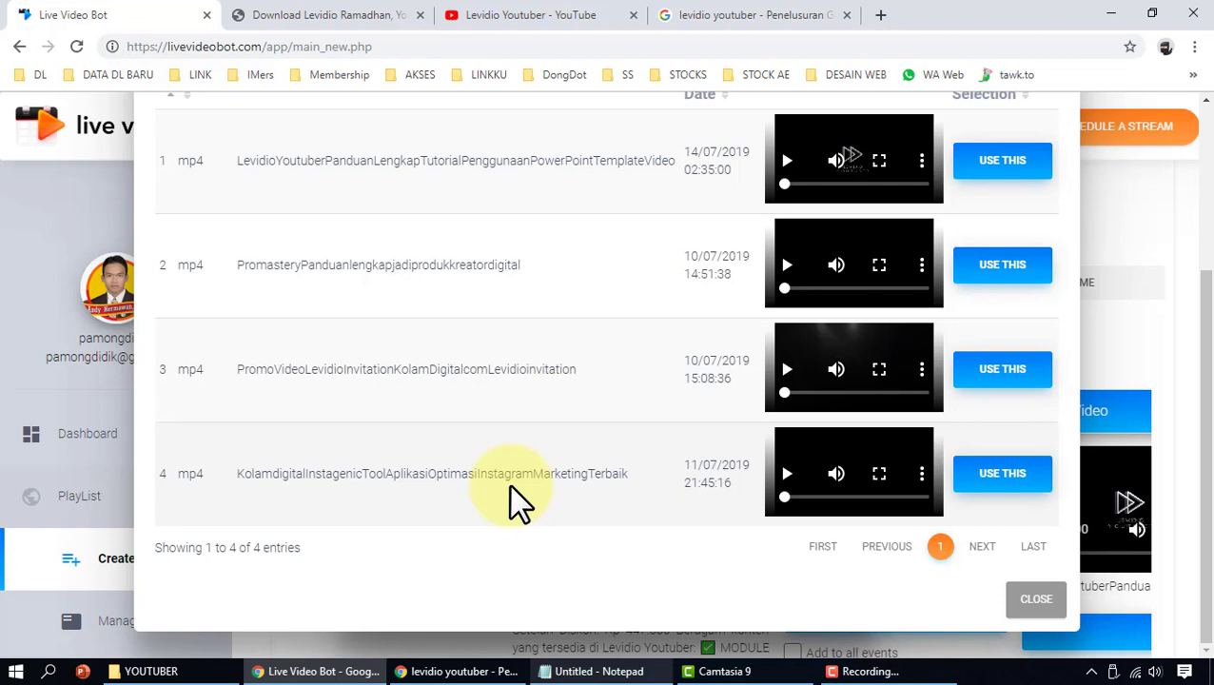
pyautogui.scroll(3, 461, 420)
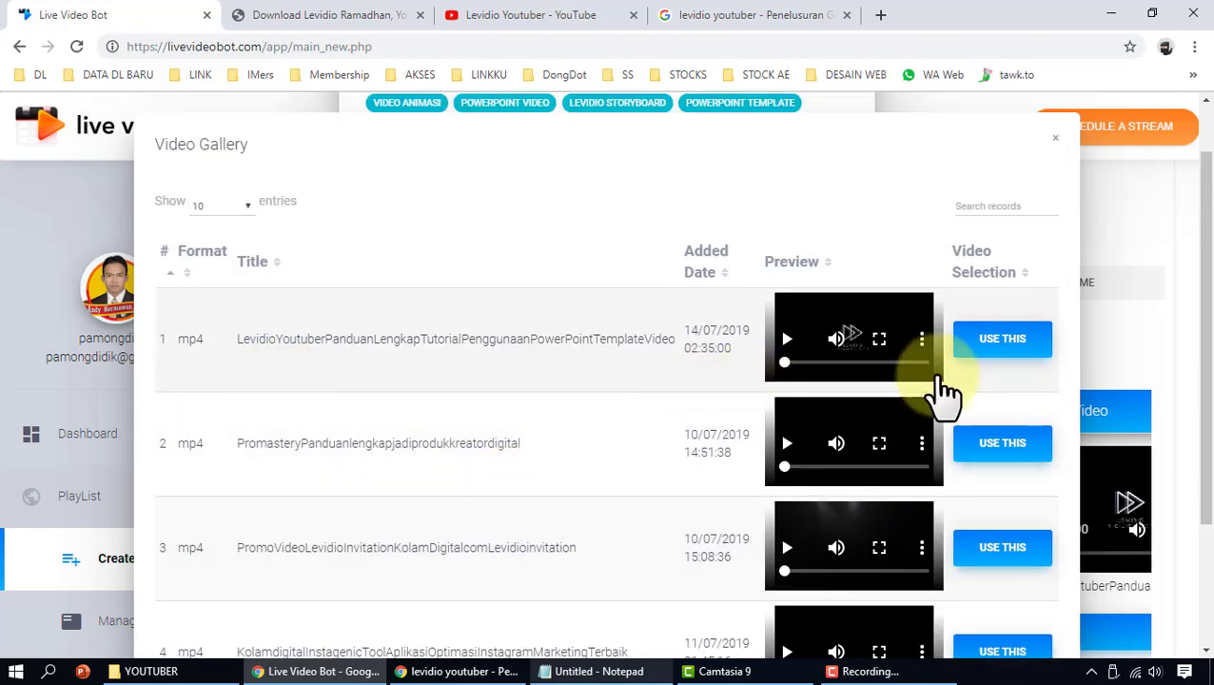
pyautogui.click(1003, 343)
# Step: Pick a thumbnail image from the gallery for the new entry
pyautogui.click(748, 547)
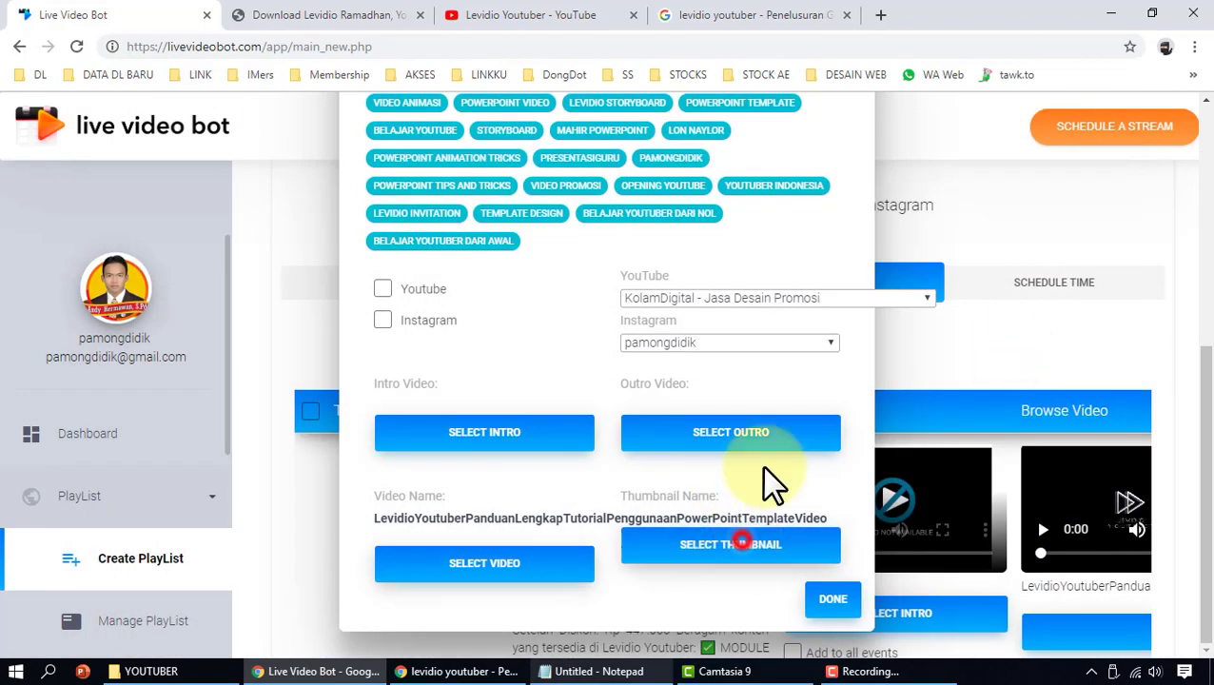
pyautogui.scroll(-4, 818, 475)
pyautogui.click(972, 521)
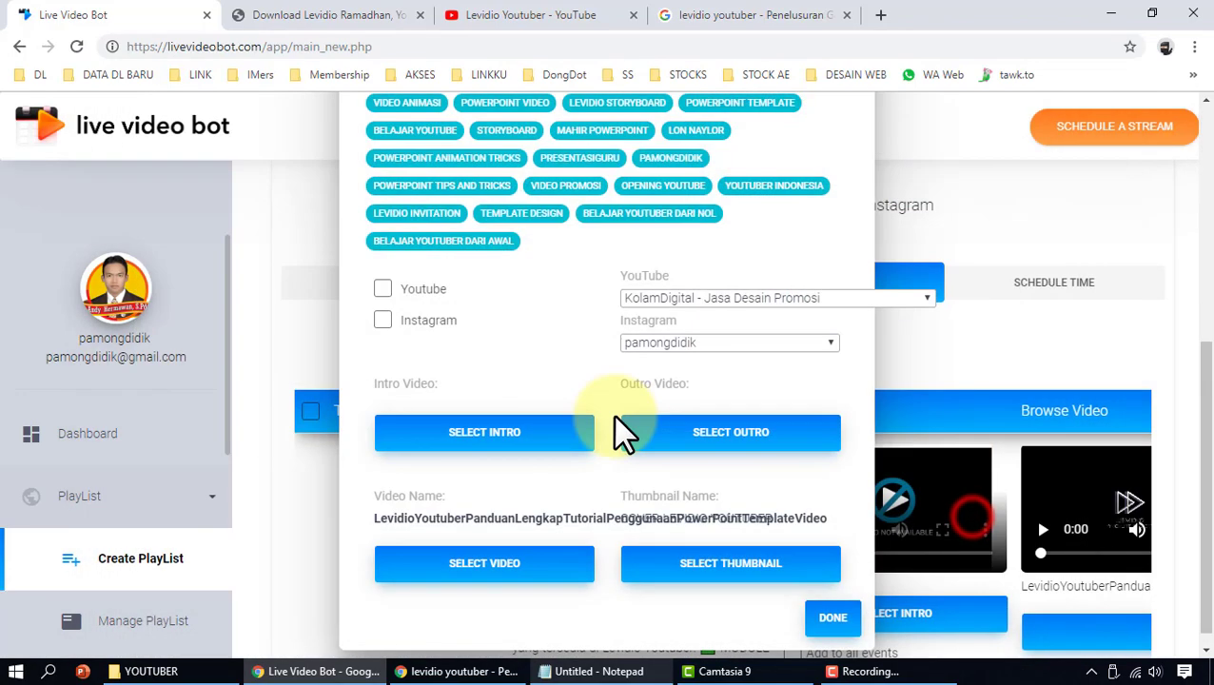
pyautogui.scroll(3, 610, 433)
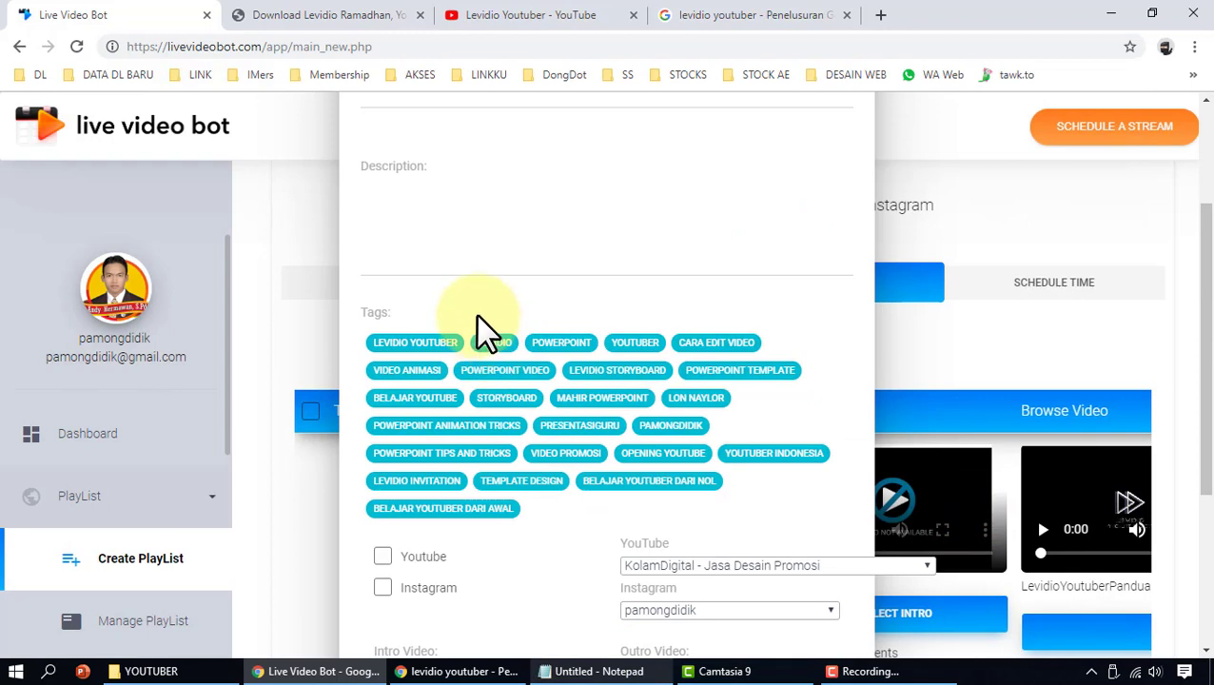
pyautogui.click(396, 310)
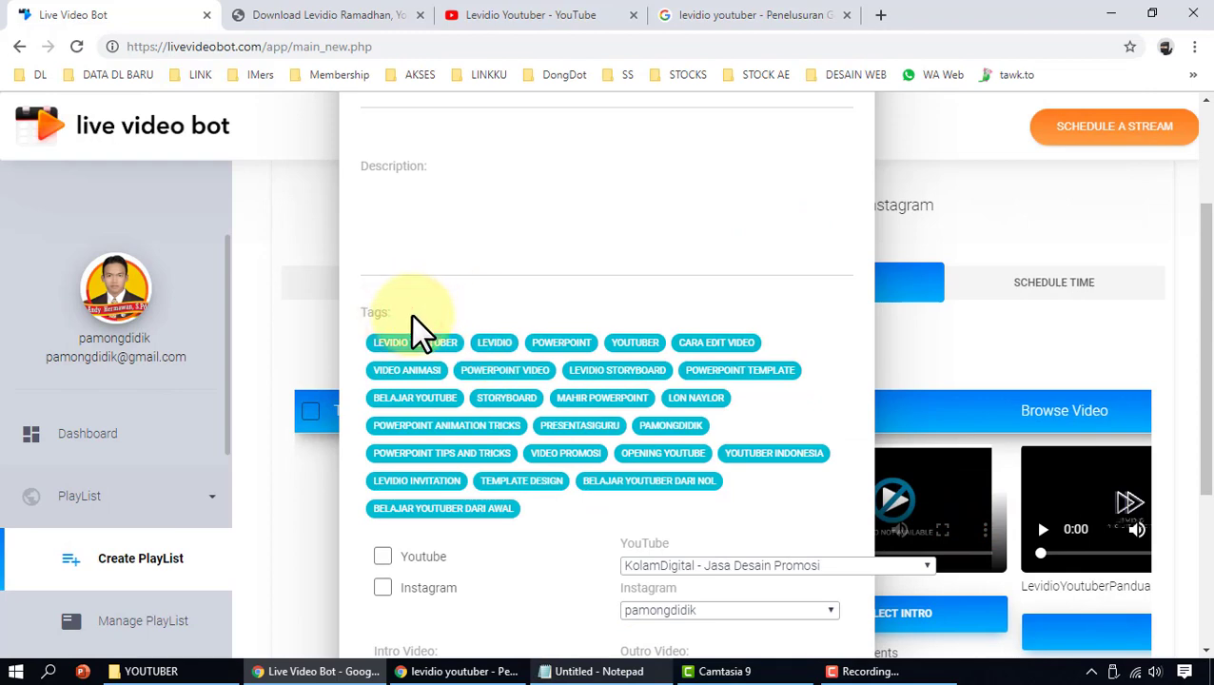
pyautogui.scroll(2, 665, 447)
pyautogui.click(526, 368)
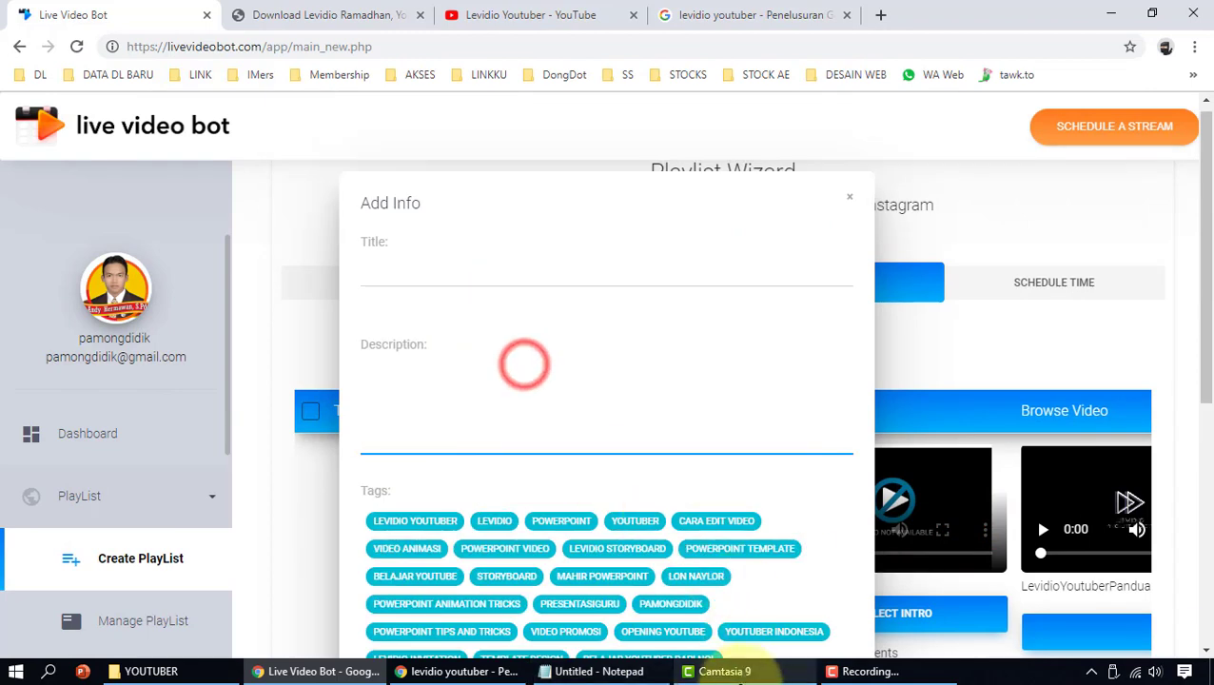
# Step: Copy the title 'Levidio Youtuber - Ciptakan Konten Kreatif Kekinian Dengan Mudah Dan Cepat' from Notepad into Title
pyautogui.hotkey('alt', 'Tab')
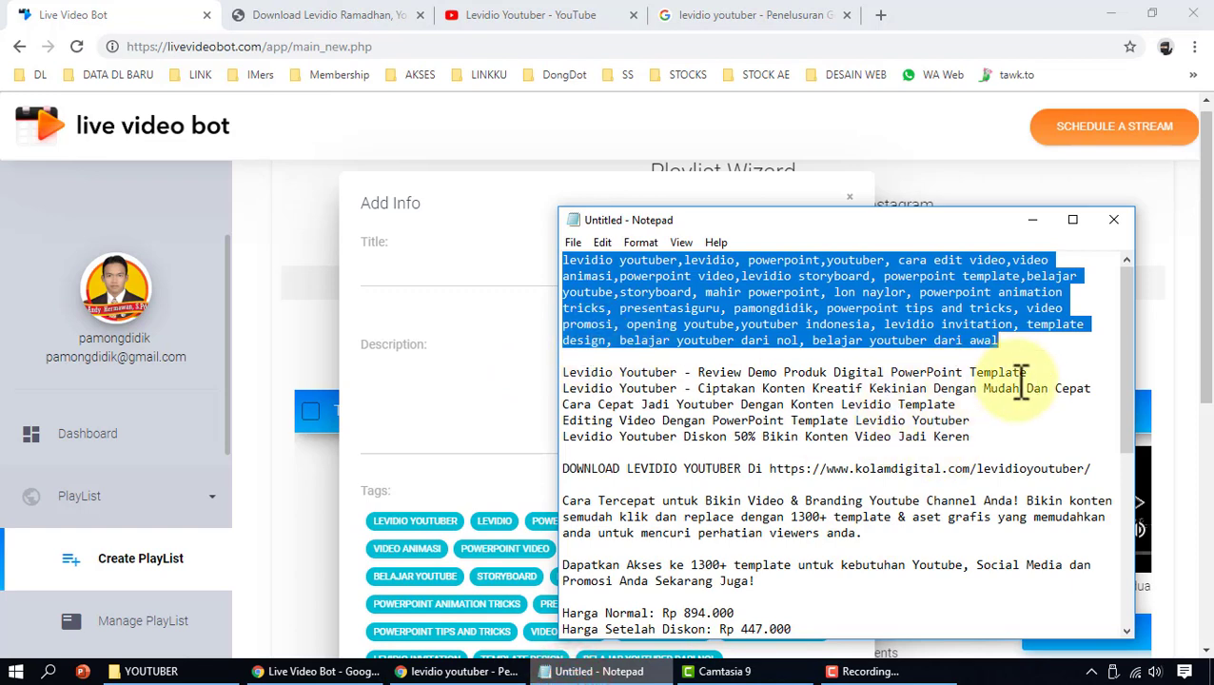
pyautogui.moveTo(1094, 388)
pyautogui.mouseDown()
pyautogui.moveTo(540, 404)
pyautogui.moveTo(523, 385)
pyautogui.mouseUp()
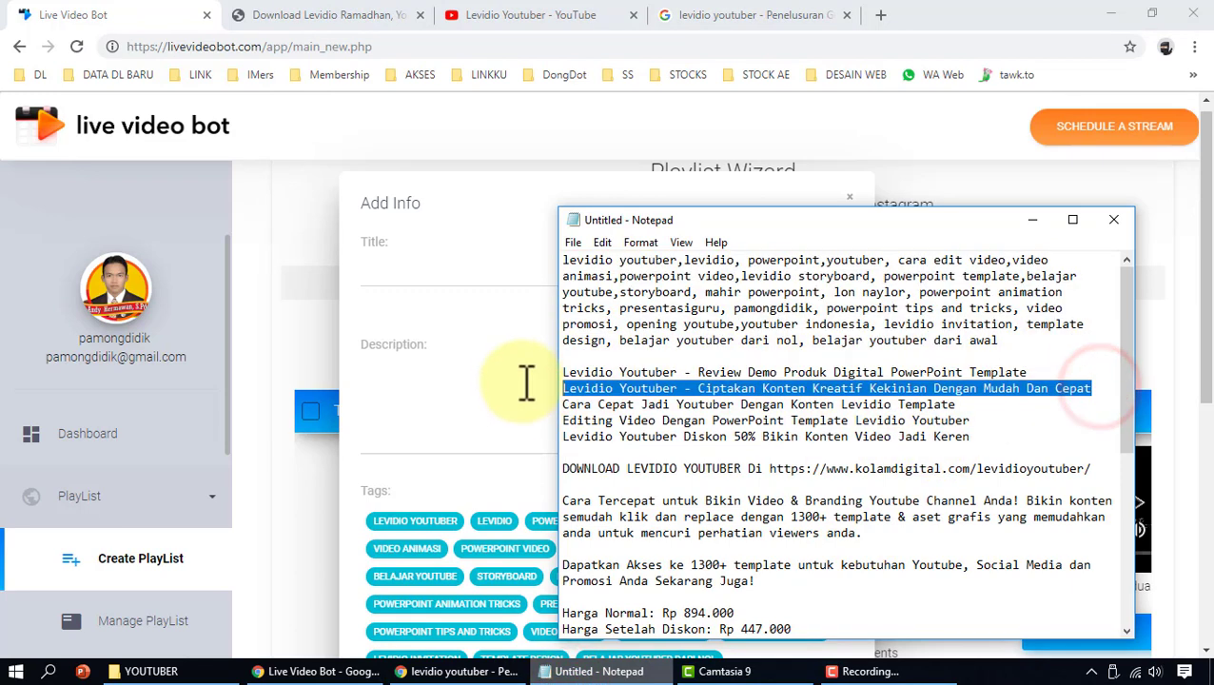
pyautogui.hotkey('ctrl', 'c')
pyautogui.click(454, 267)
pyautogui.hotkey('ctrl', 'v')
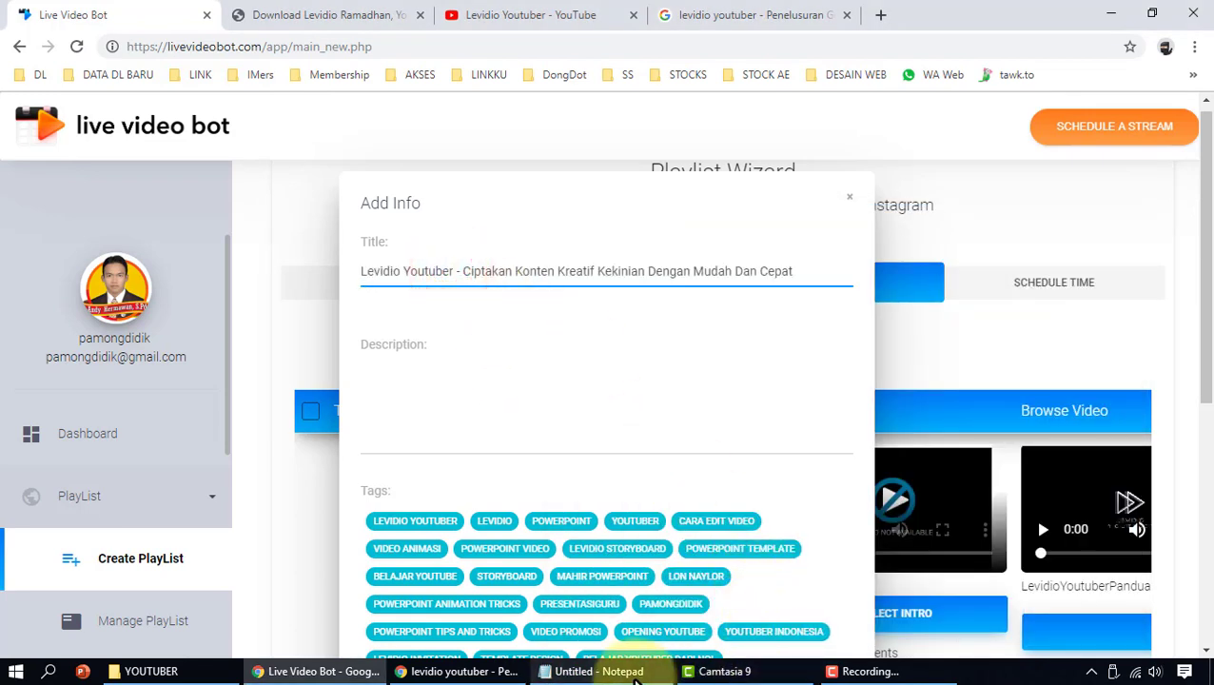
# Step: Copy the product description from Notepad into the Description field
pyautogui.click(600, 671)
pyautogui.scroll(-2, 577, 356)
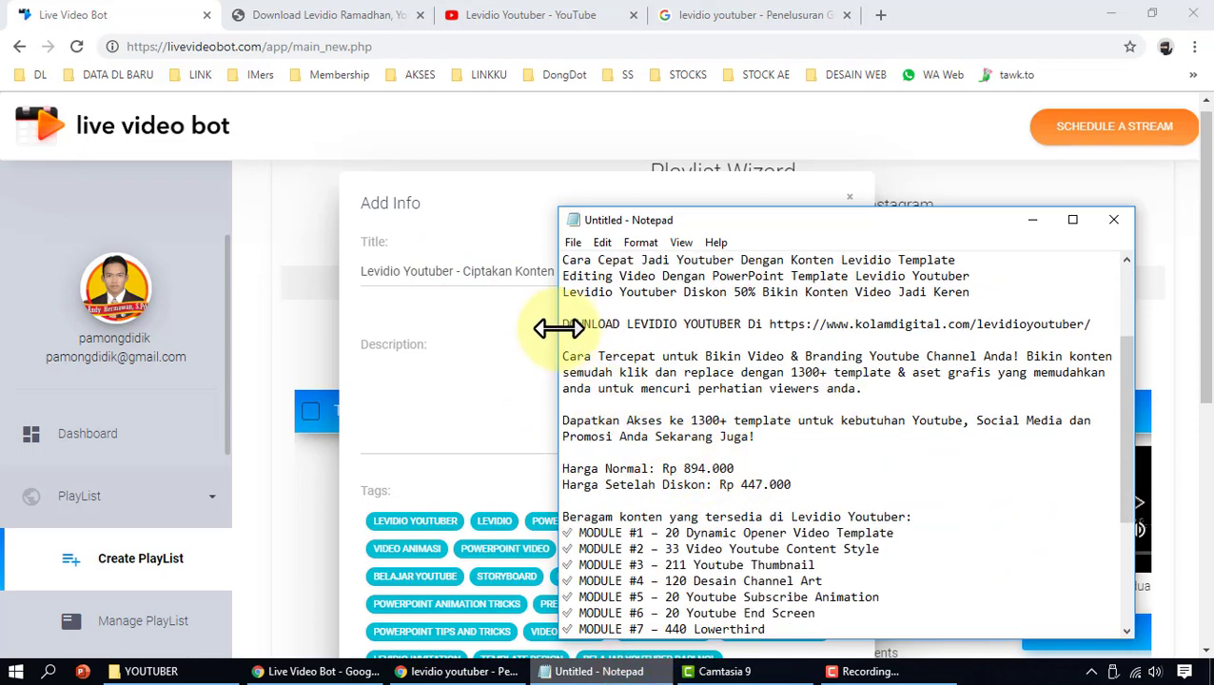
pyautogui.click(563, 357)
pyautogui.hotkey('ctrl', 'shift', 'End')
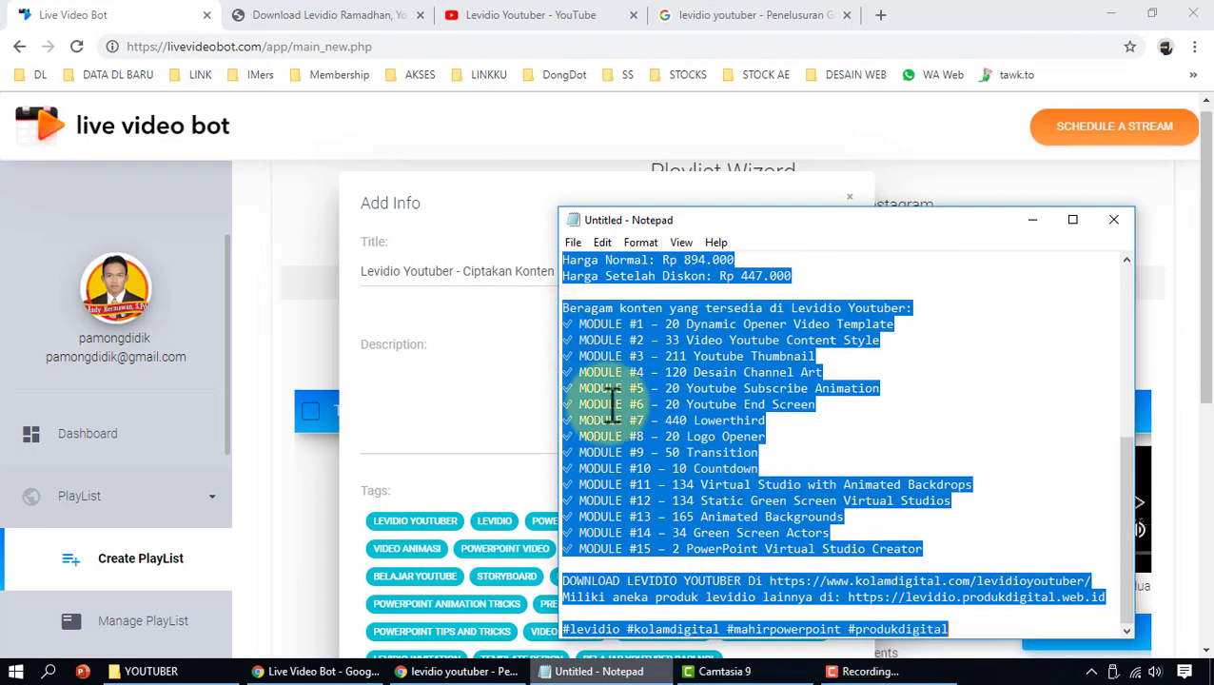
pyautogui.hotkey('ctrl', 'c')
pyautogui.click(419, 360)
pyautogui.hotkey('ctrl', 'v')
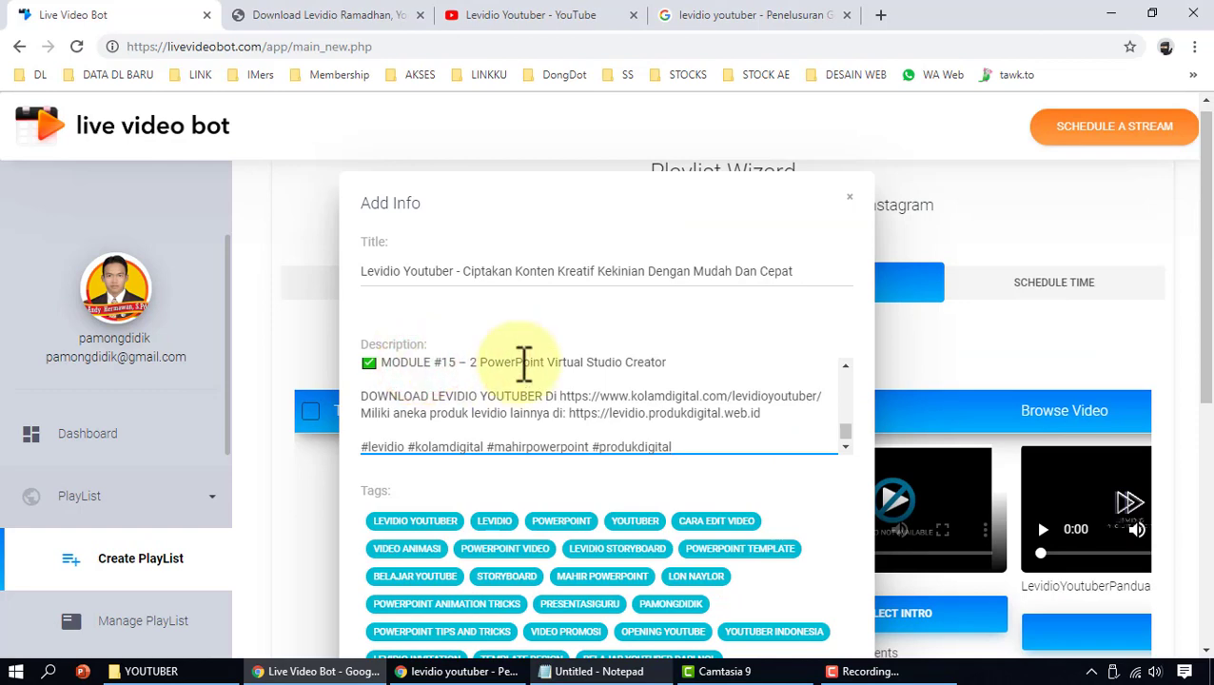
# Step: Target YouTube on the KolamDigital - Jasa Desain Promosi channel and save the entry
pyautogui.scroll(5, 524, 361)
pyautogui.scroll(1, 525, 364)
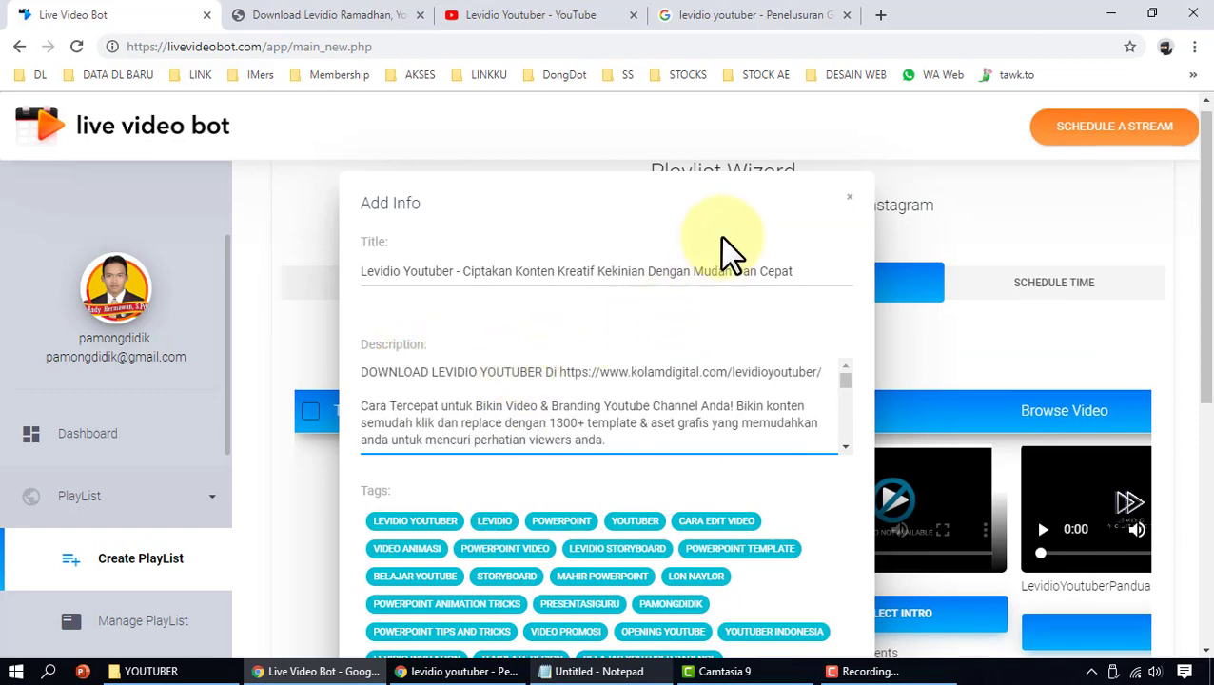
pyautogui.scroll(-3, 861, 433)
pyautogui.scroll(-2, 846, 447)
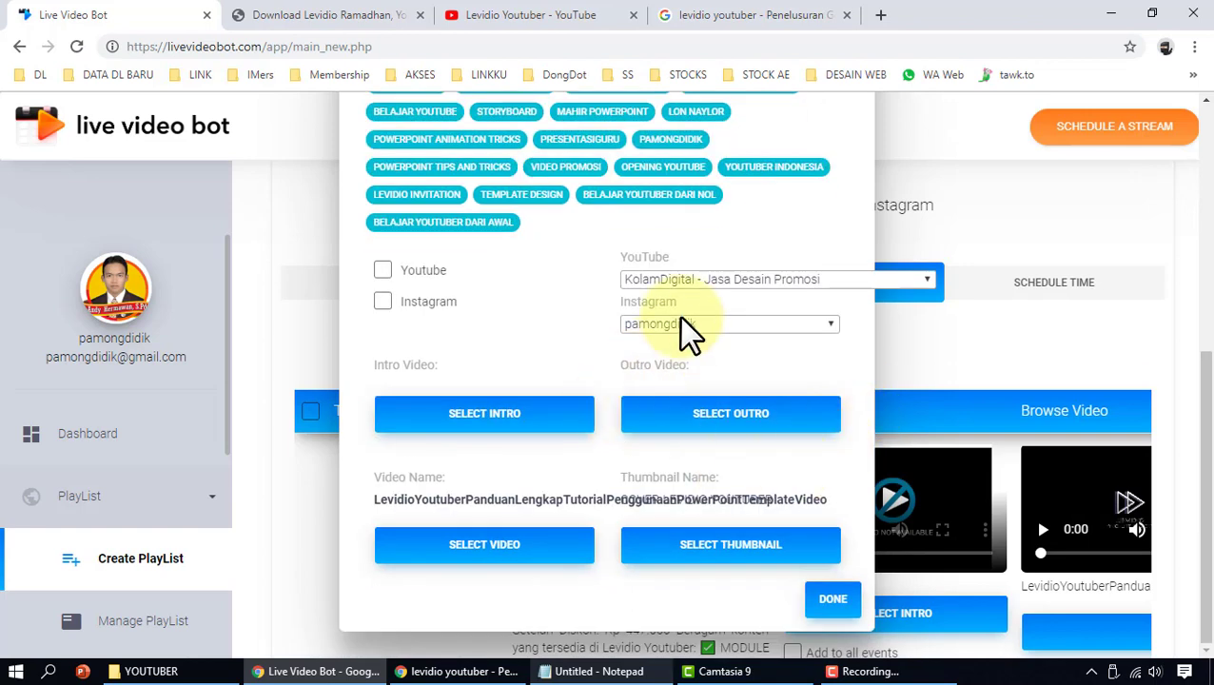
pyautogui.click(431, 267)
pyautogui.click(636, 281)
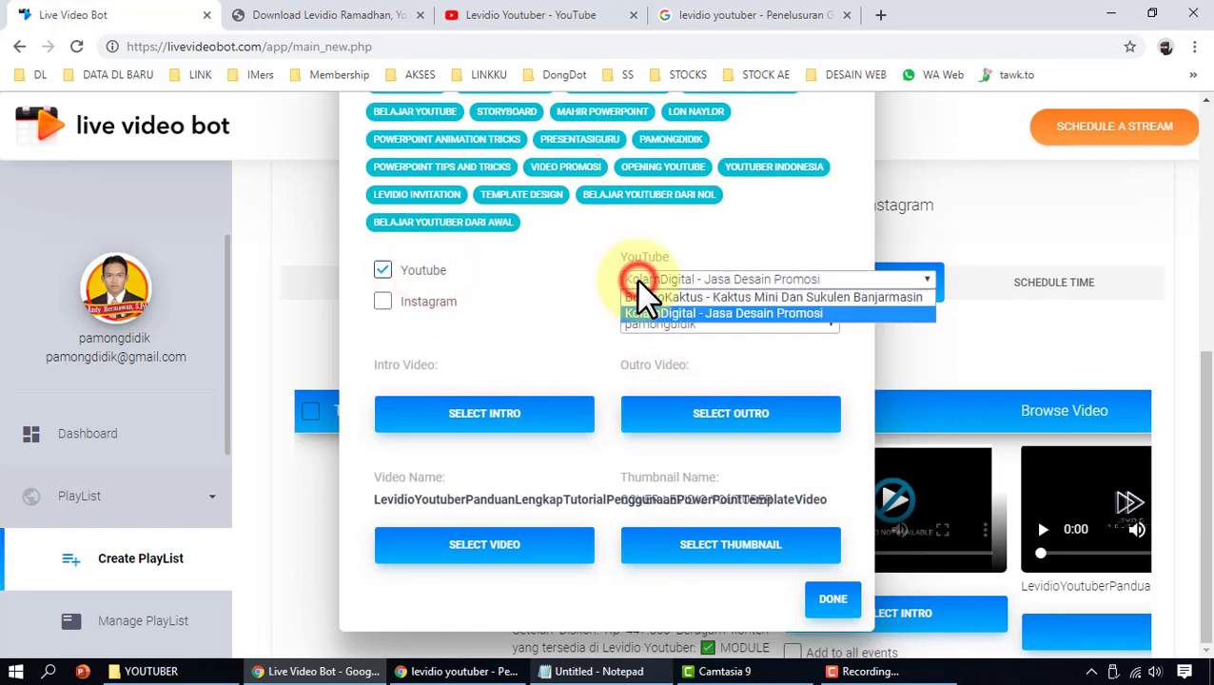
pyautogui.click(636, 281)
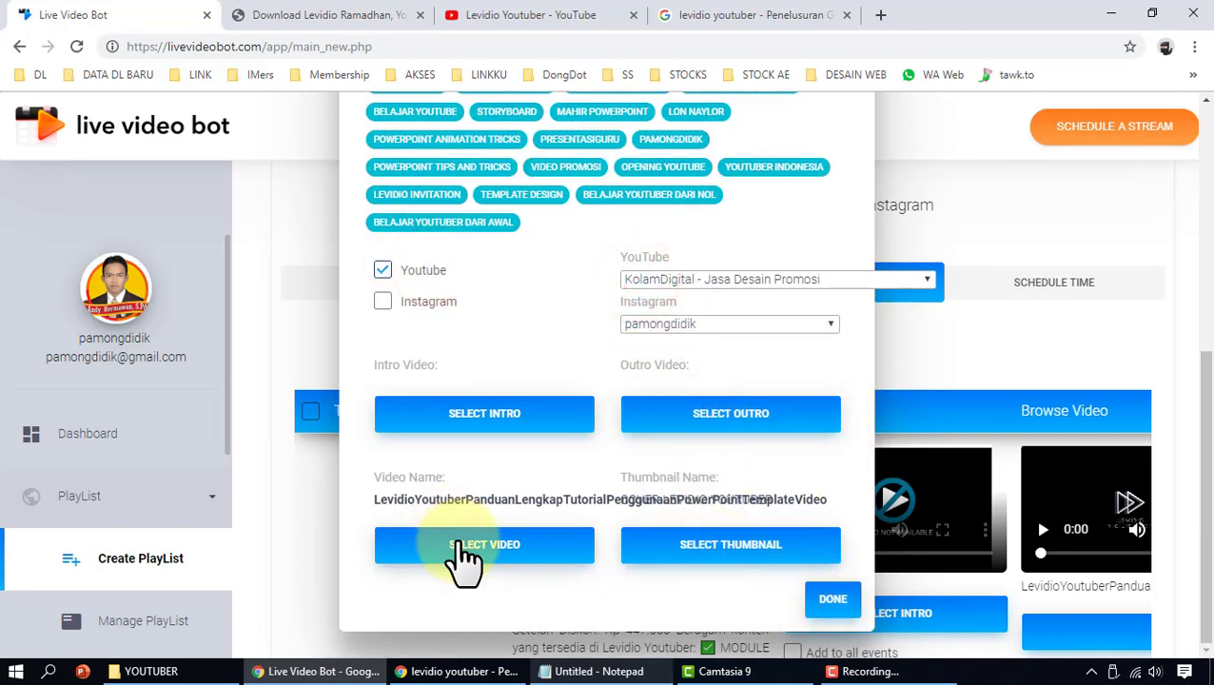
pyautogui.click(833, 601)
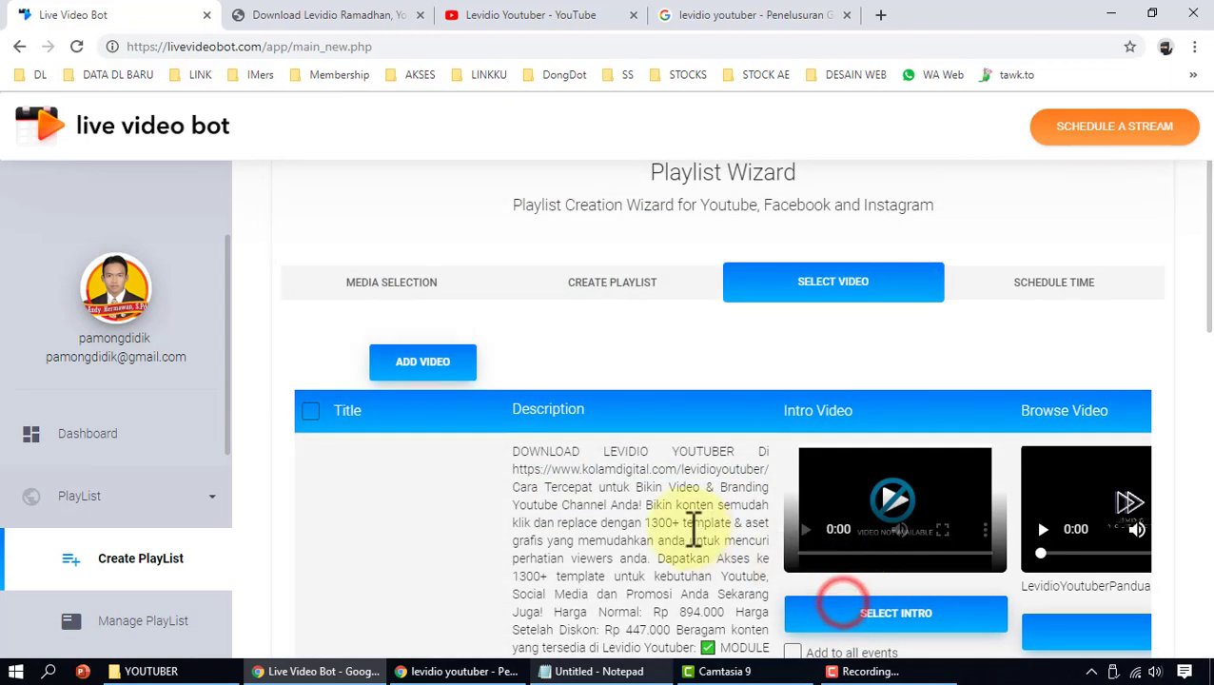
# Step: Change the second entry's scheduled hour from 12 to 1, making it 1:13 PM
pyautogui.scroll(-1, 699, 526)
pyautogui.scroll(-3, 695, 513)
pyautogui.scroll(-3, 695, 514)
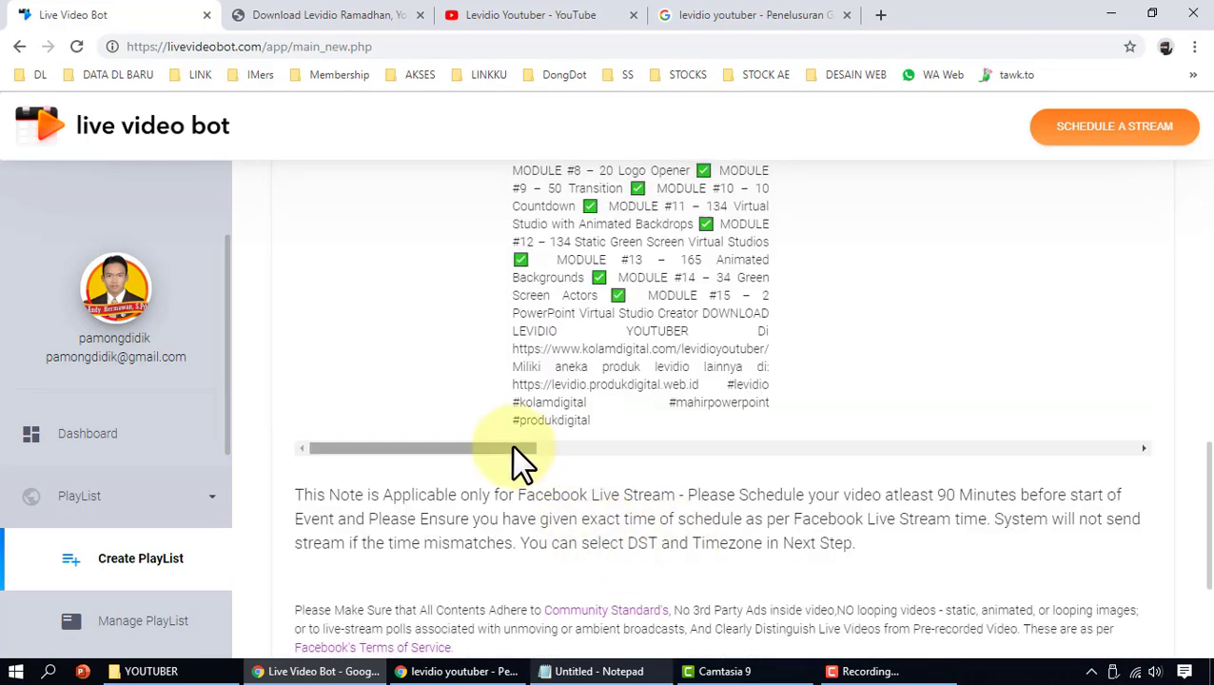
pyautogui.moveTo(514, 444); pyautogui.dragTo(866, 463)
pyautogui.scroll(3, 866, 452)
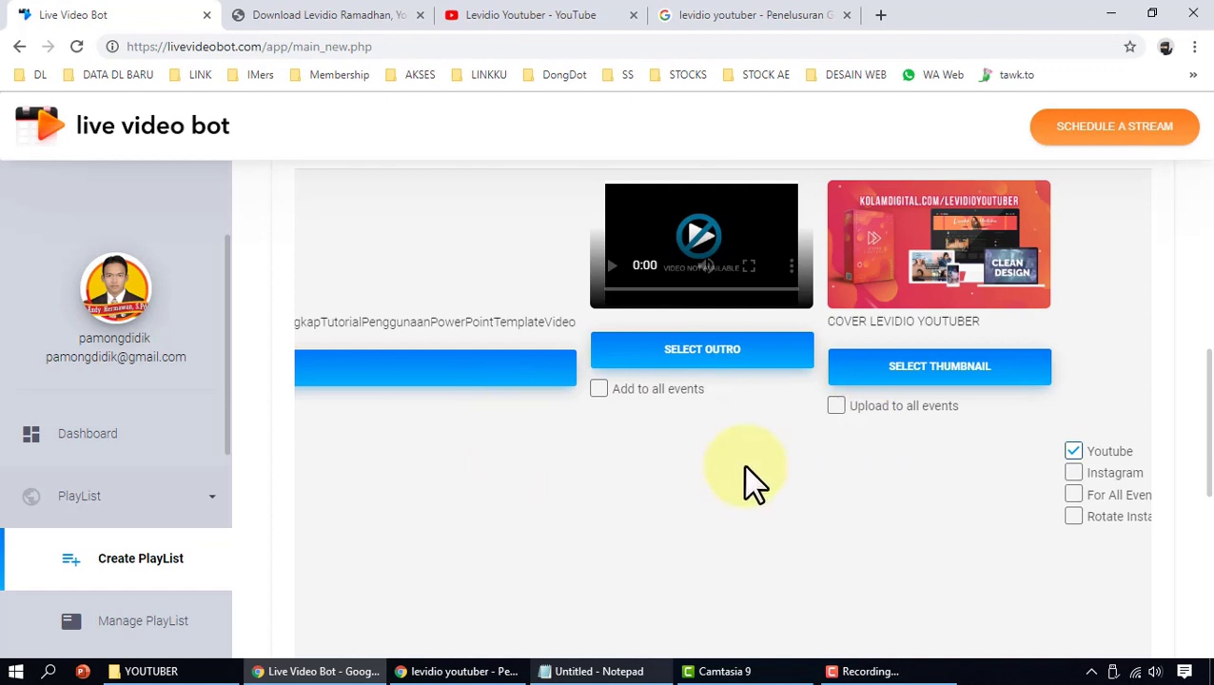
pyautogui.scroll(-3, 858, 571)
pyautogui.moveTo(851, 535); pyautogui.dragTo(997, 533)
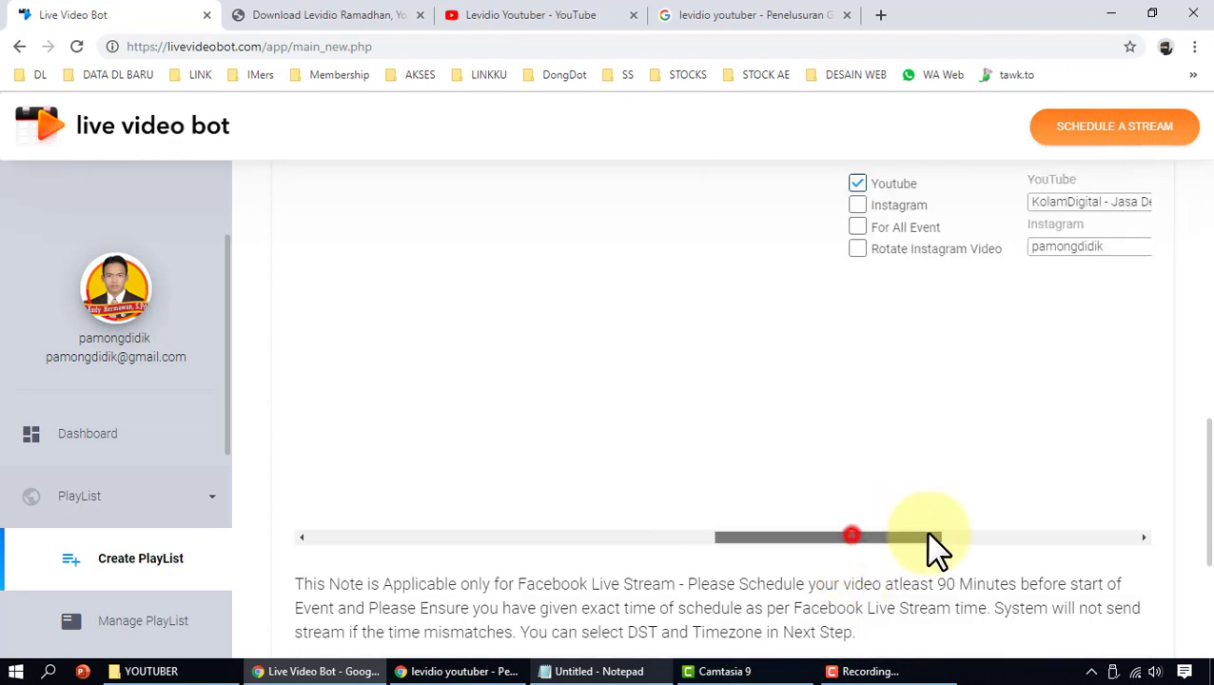
pyautogui.click(1104, 213)
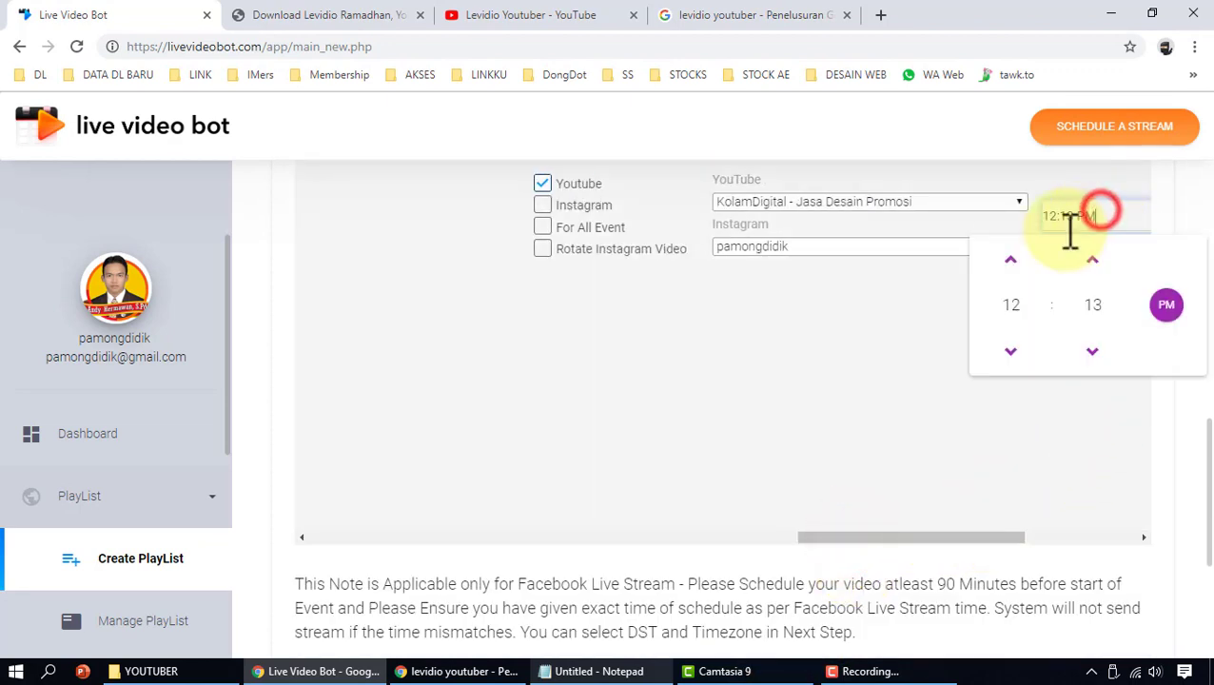
pyautogui.click(1016, 303)
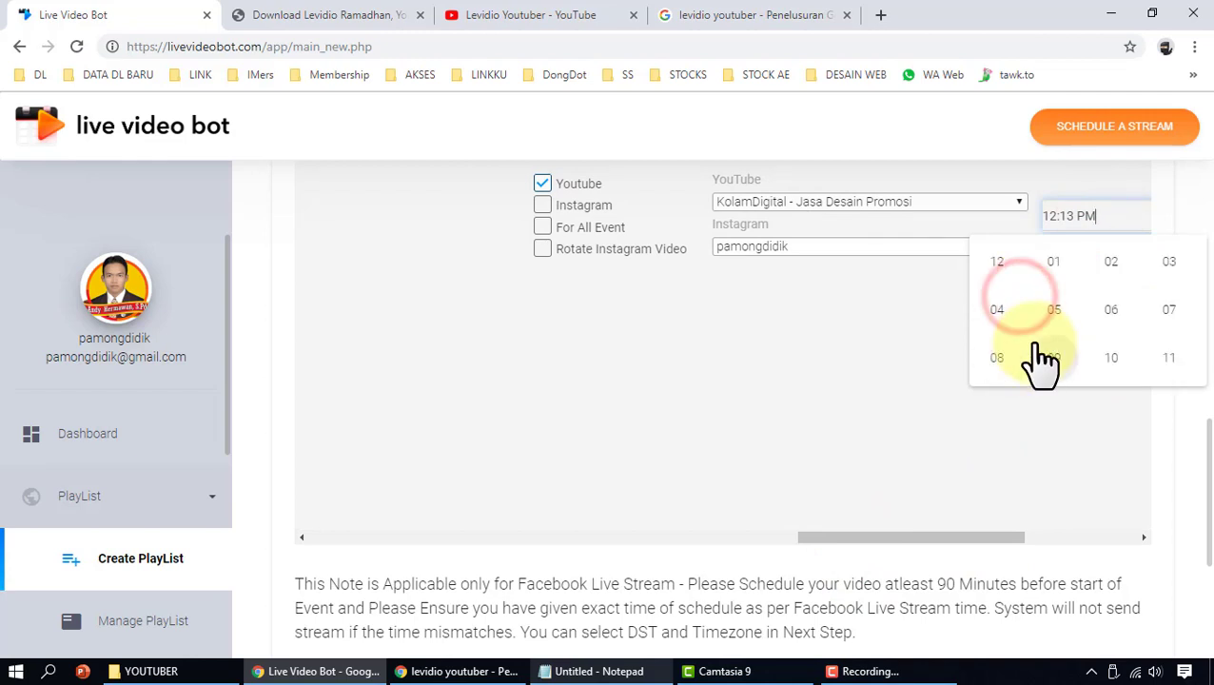
pyautogui.click(1052, 269)
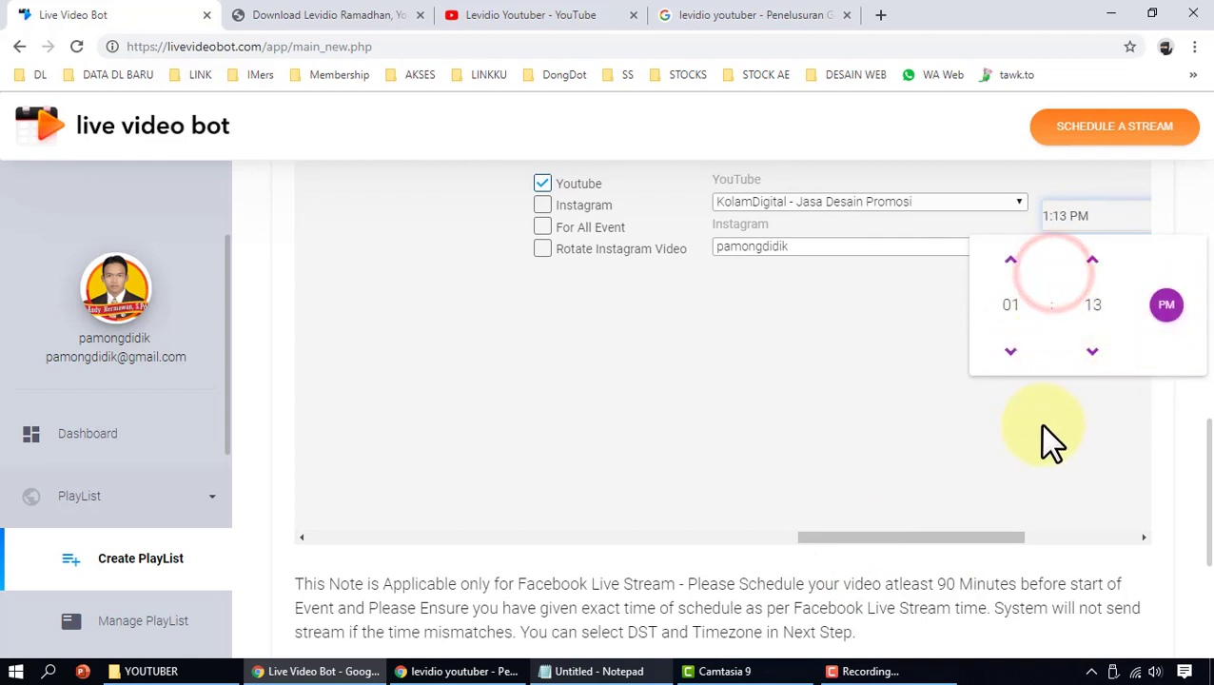
pyautogui.click(1025, 453)
pyautogui.scroll(2, 1018, 447)
pyautogui.scroll(-2, 948, 570)
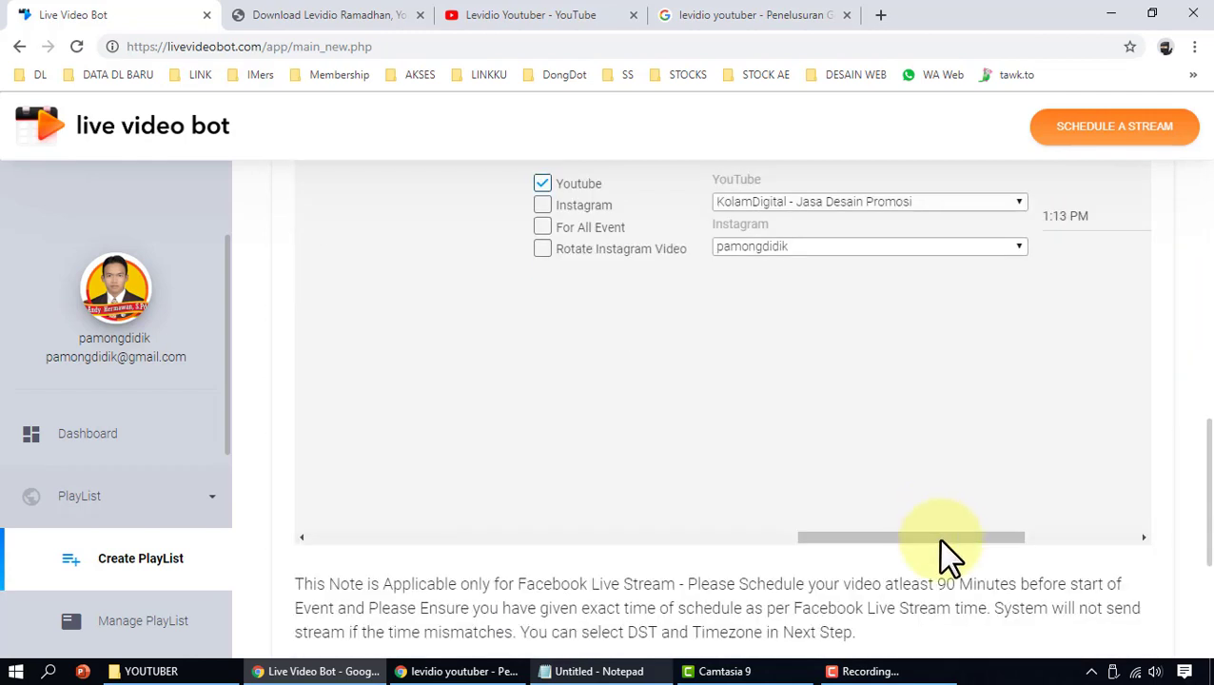
pyautogui.moveTo(959, 539); pyautogui.dragTo(280, 498)
pyautogui.scroll(5, 365, 434)
pyautogui.scroll(3, 374, 404)
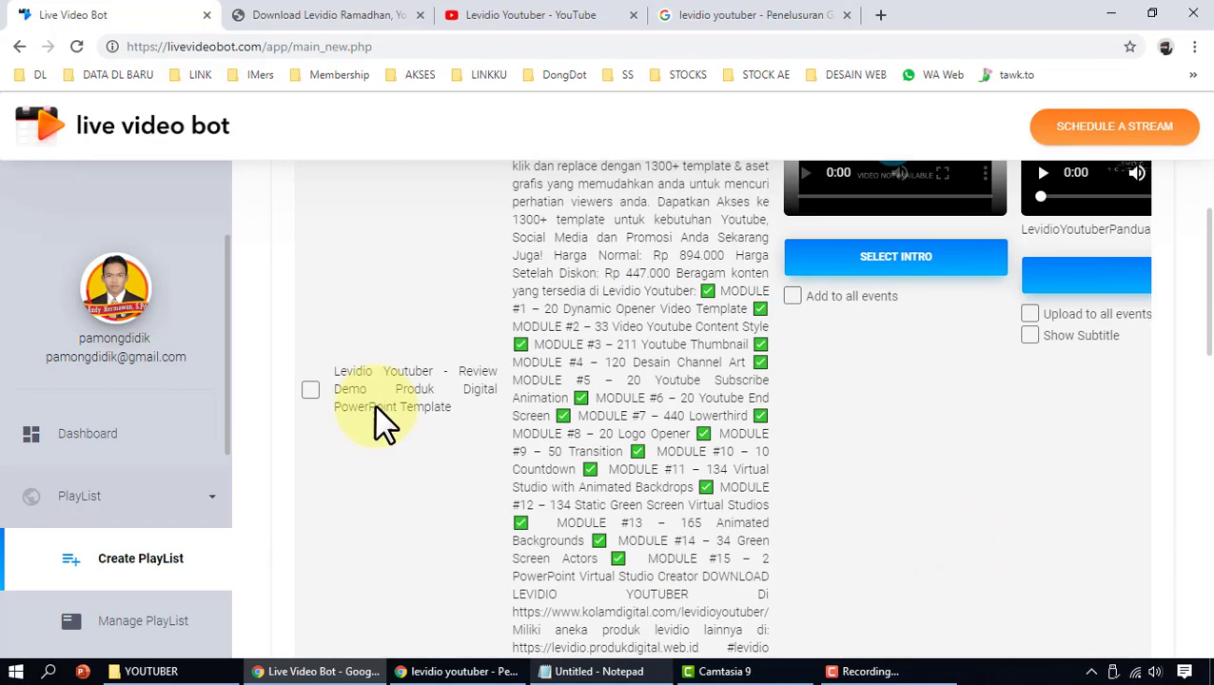
pyautogui.scroll(6, 374, 401)
# Step: Add a 'Cara Cepat Jadi Youtuber' entry with description, YouTube on KolamDigital, video and thumbnail
pyautogui.click(419, 376)
pyautogui.click(619, 670)
pyautogui.click(485, 409)
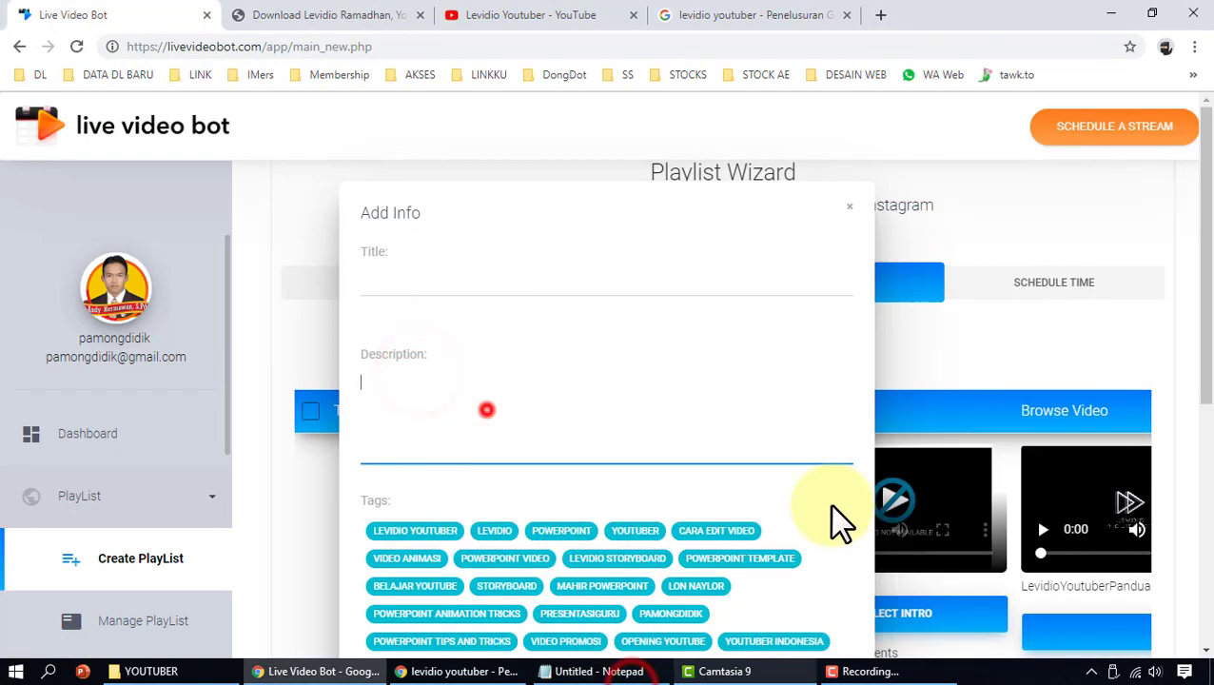
pyautogui.hotkey('ctrl', 'v')
pyautogui.click(638, 672)
pyautogui.moveTo(959, 390); pyautogui.dragTo(562, 390)
pyautogui.click(381, 387)
pyautogui.click(662, 398)
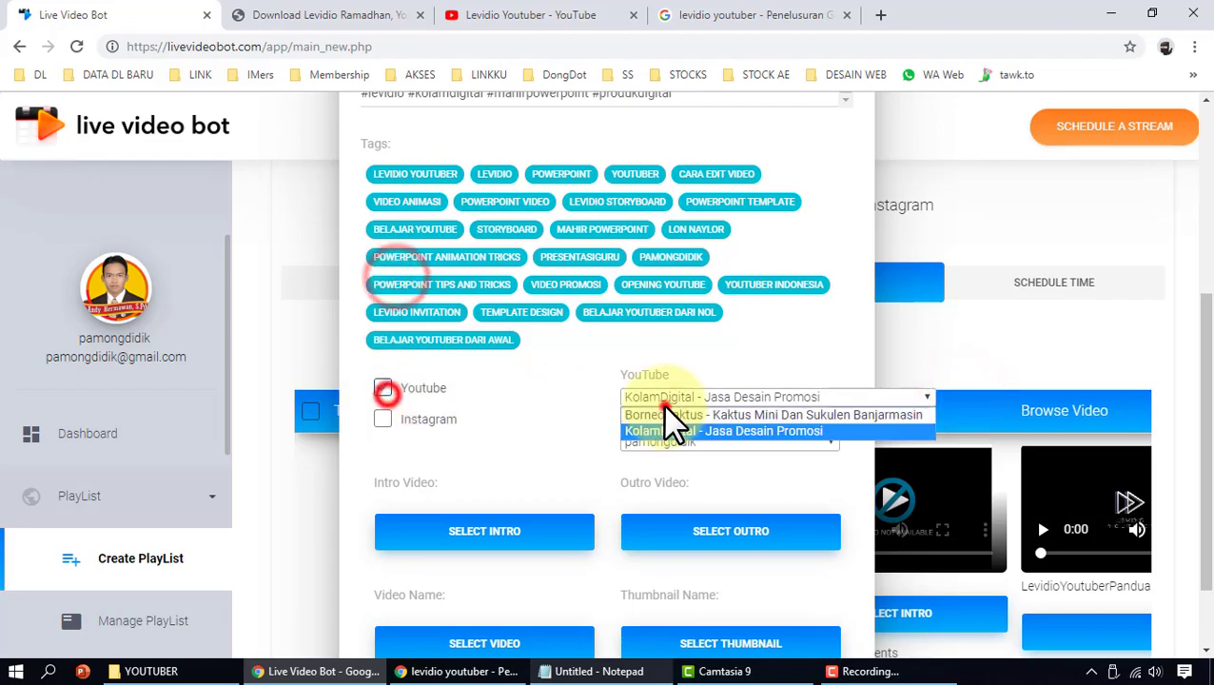
pyautogui.scroll(-2, 532, 475)
pyautogui.click(526, 533)
pyautogui.click(1035, 411)
pyautogui.click(725, 544)
pyautogui.click(939, 482)
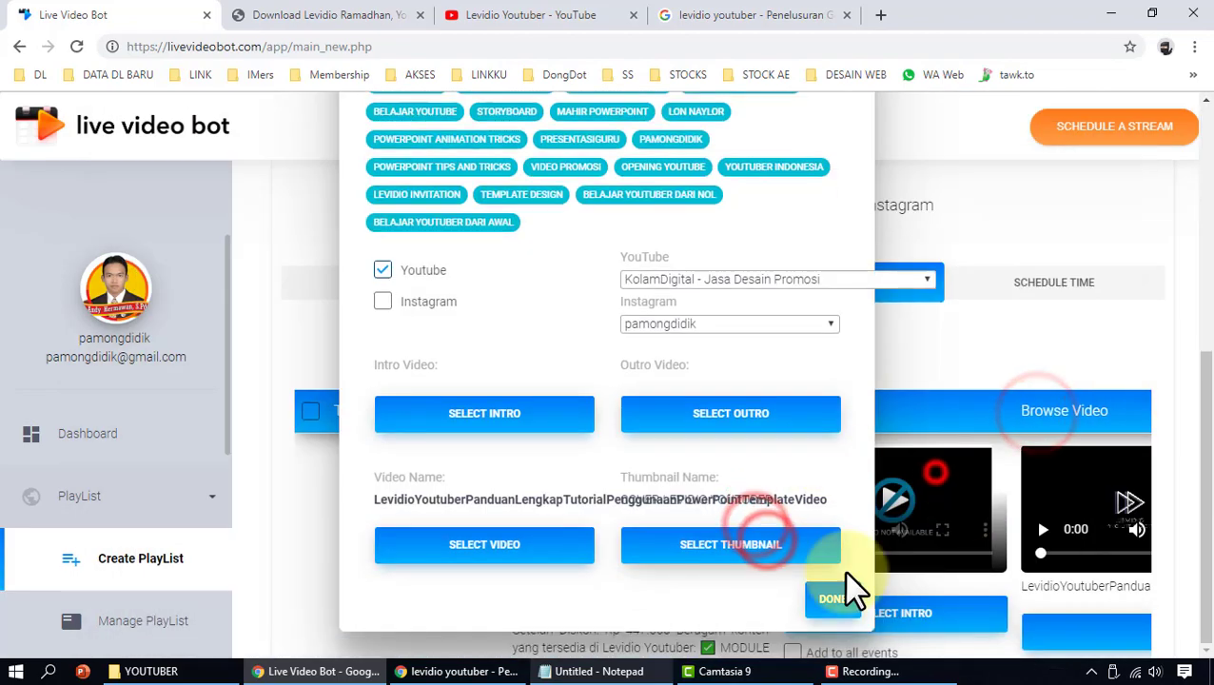
# Step: Adjust the new entry's scheduled hour in the time picker
pyautogui.scroll(-5, 658, 460)
pyautogui.scroll(-5, 848, 379)
pyautogui.click(733, 399)
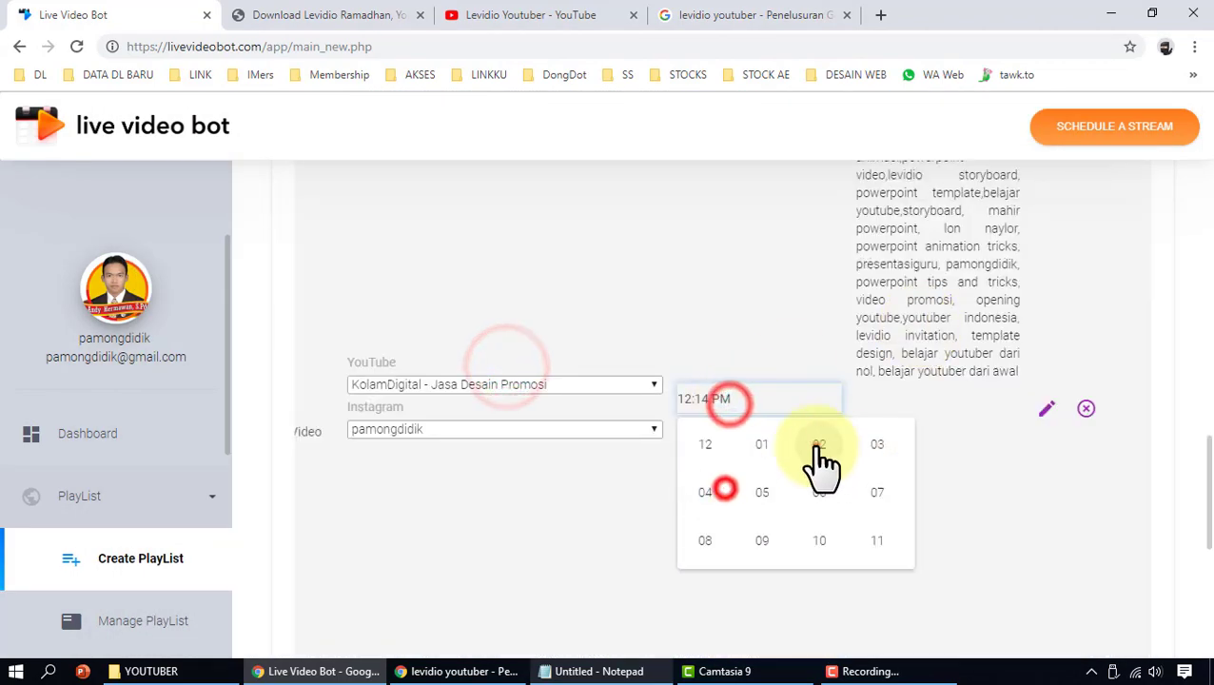
pyautogui.click(813, 447)
pyautogui.click(722, 488)
pyautogui.scroll(10, 610, 520)
# Step: Start another entry titled with the 'Editing Video Dengan PowerPoint' line from Notepad
pyautogui.click(464, 433)
pyautogui.click(599, 671)
pyautogui.moveTo(971, 405); pyautogui.dragTo(562, 405)
pyautogui.hotkey('ctrl', 'c')
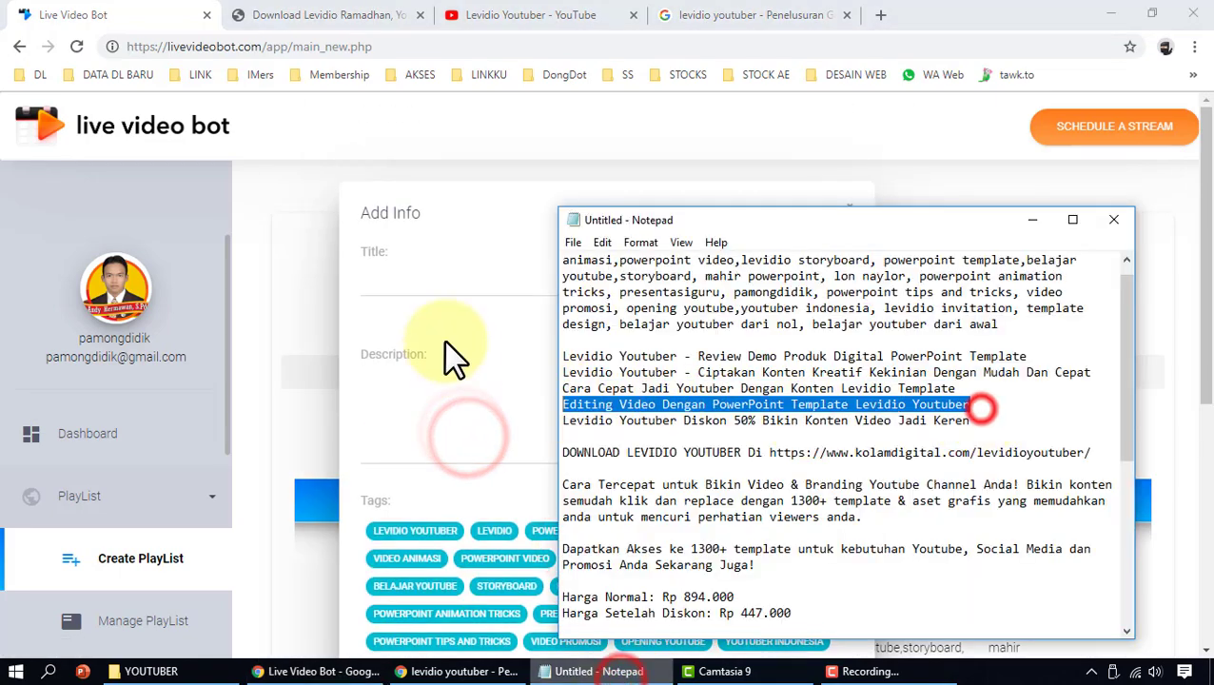
pyautogui.click(365, 277)
pyautogui.hotkey('ctrl', 'v')
pyautogui.click(556, 671)
pyautogui.moveTo(564, 358); pyautogui.dragTo(951, 633)
# Step: Attach the Levidio tutorial video and Levidio cover thumbnail, then save the entry
pyautogui.click(480, 366)
pyautogui.scroll(-5, 542, 476)
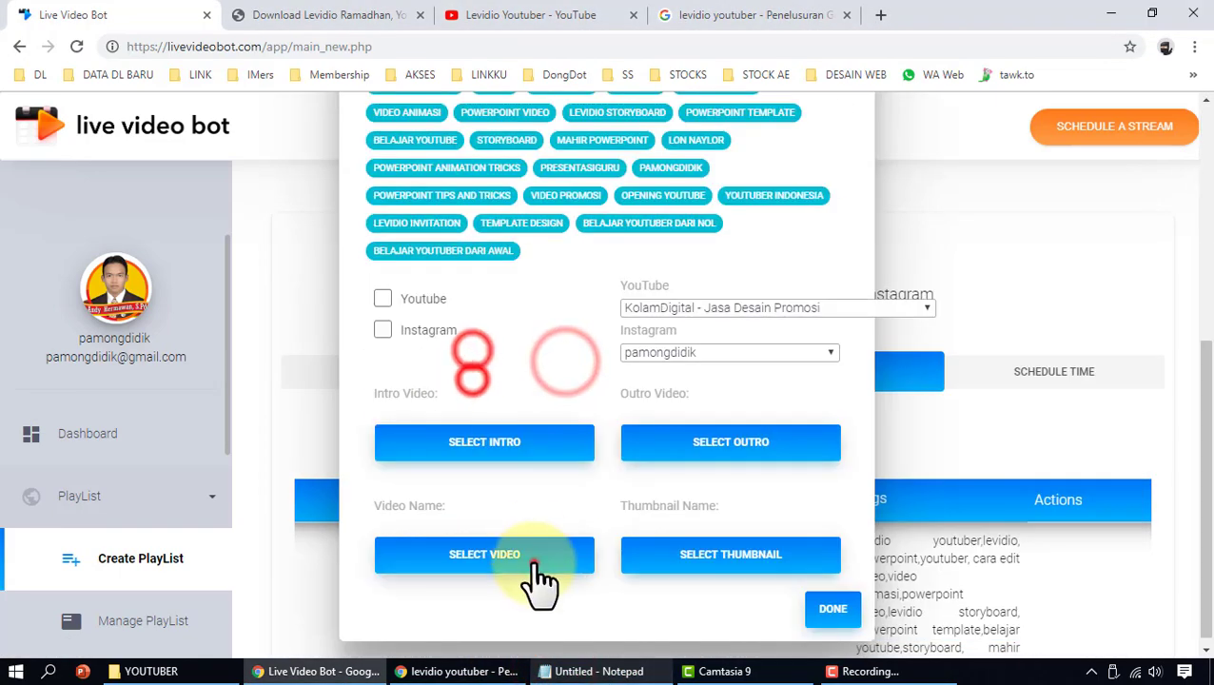
pyautogui.click(484, 544)
pyautogui.click(1010, 425)
pyautogui.click(731, 544)
pyautogui.click(937, 380)
pyautogui.click(849, 602)
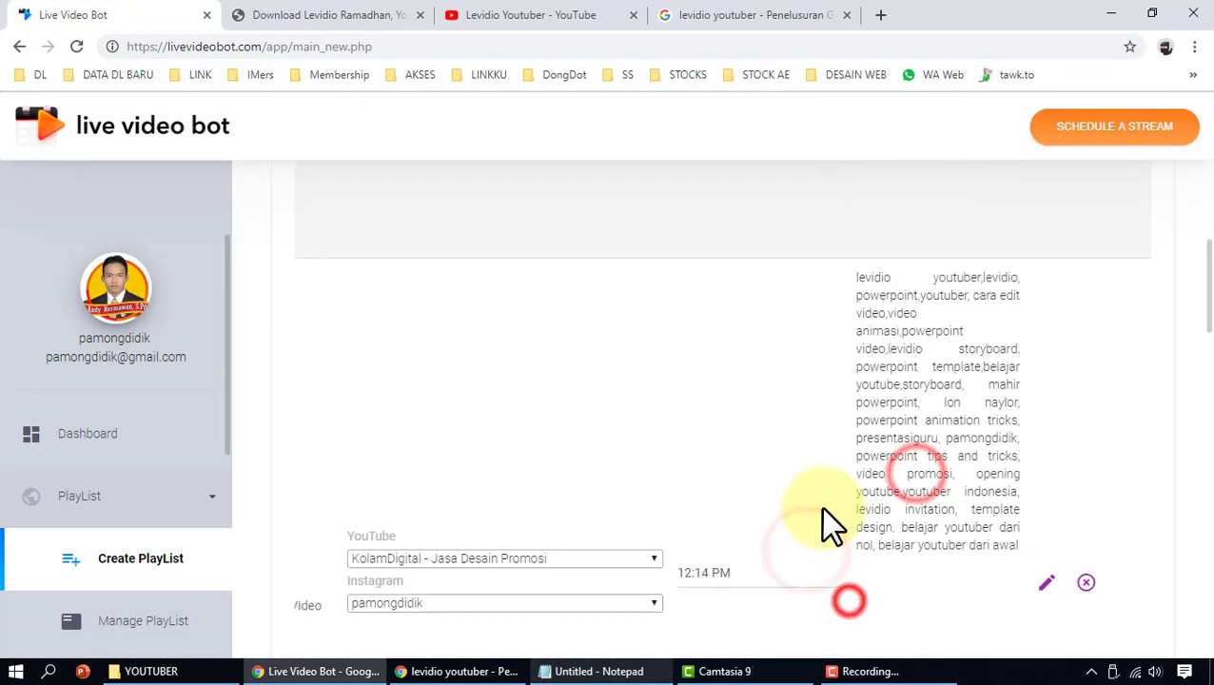
# Step: Reopen the saved entry, tick YouTube as its target, and save again
pyautogui.scroll(-5, 903, 528)
pyautogui.scroll(5, 916, 534)
pyautogui.click(1047, 323)
pyautogui.click(415, 395)
pyautogui.scroll(-3, 502, 380)
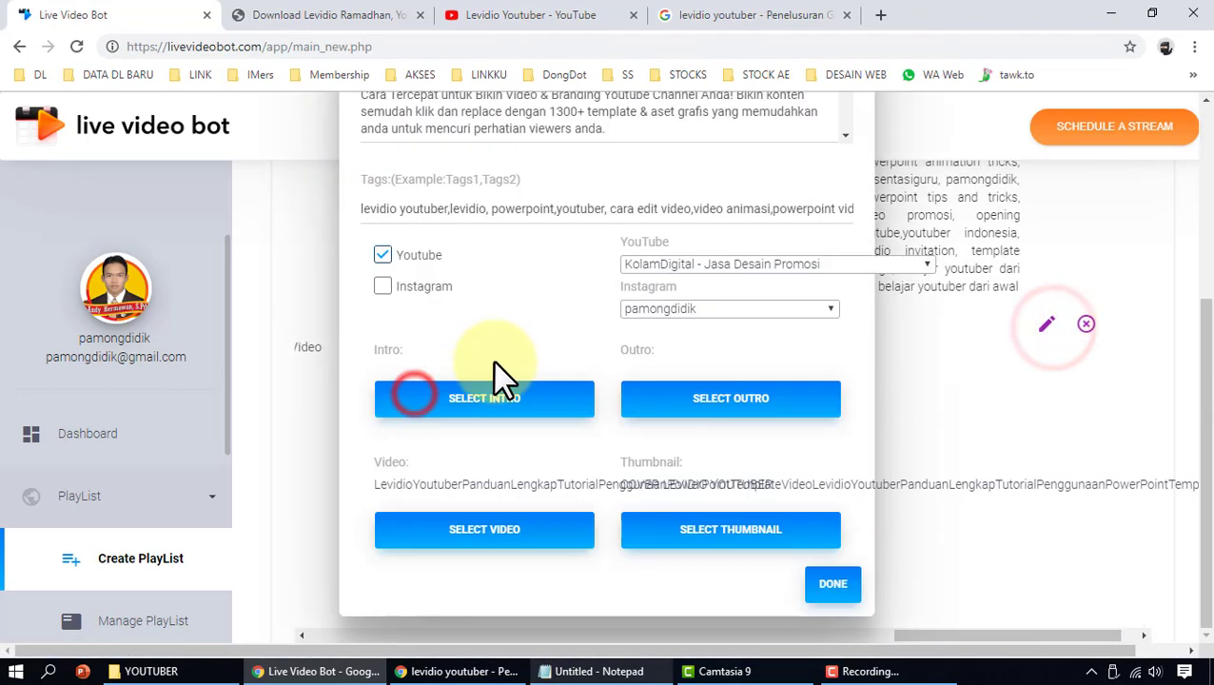
pyautogui.click(833, 583)
# Step: Add another entry with the pasted description and copy its title line from Notepad
pyautogui.click(414, 352)
pyautogui.hotkey('ctrl', 'v')
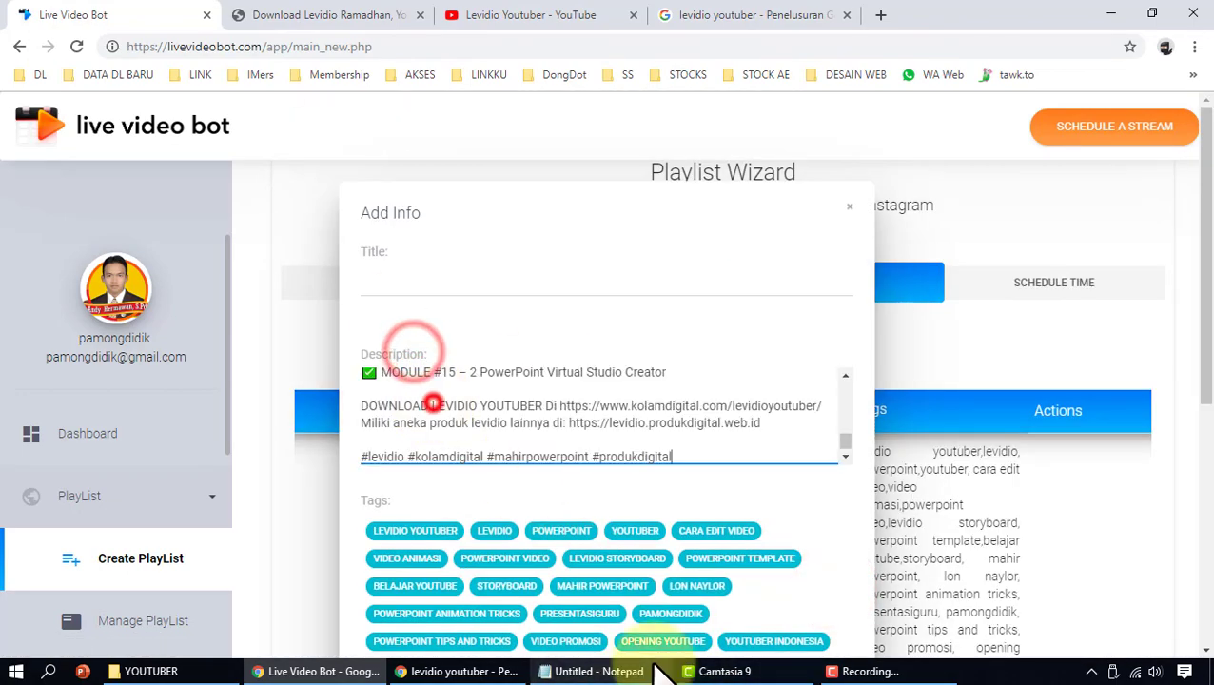
pyautogui.click(591, 671)
pyautogui.moveTo(563, 373); pyautogui.dragTo(982, 371)
pyautogui.hotkey('ctrl', 'c')
pyautogui.click(460, 276)
# Step: Tick YouTube, pick the entry's video and thumbnail, and save it
pyautogui.scroll(-5, 557, 509)
pyautogui.click(412, 387)
pyautogui.scroll(-1, 561, 533)
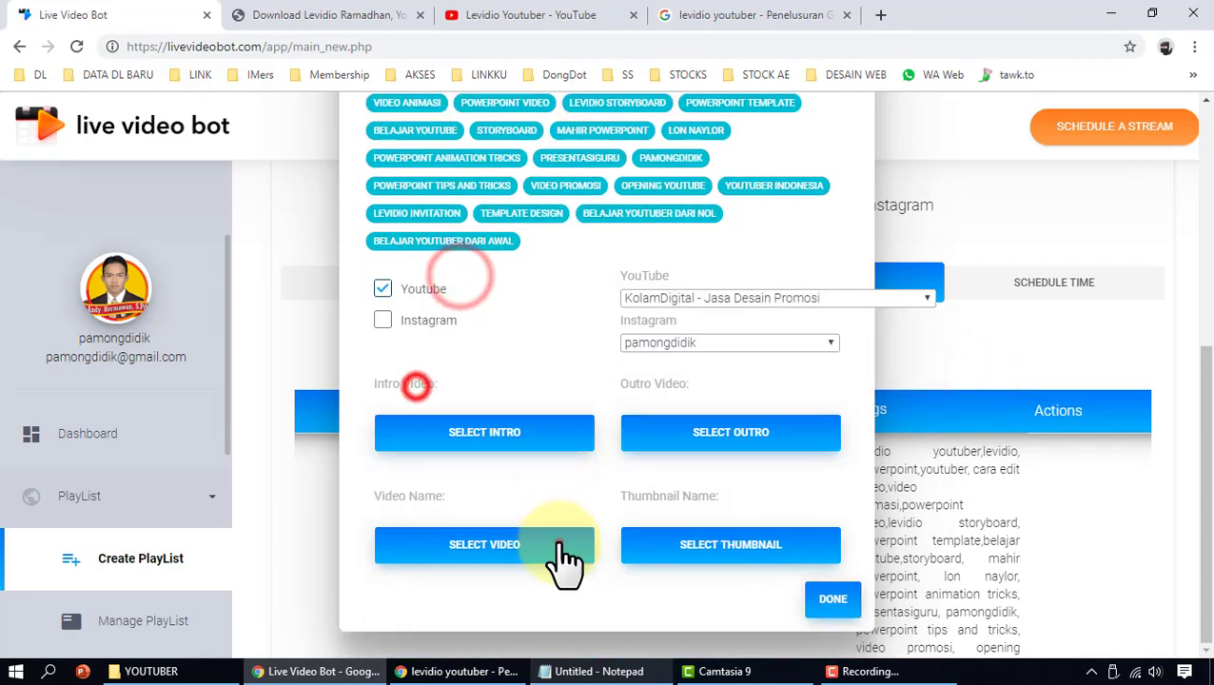
pyautogui.click(556, 562)
pyautogui.click(812, 562)
pyautogui.click(935, 526)
pyautogui.click(842, 616)
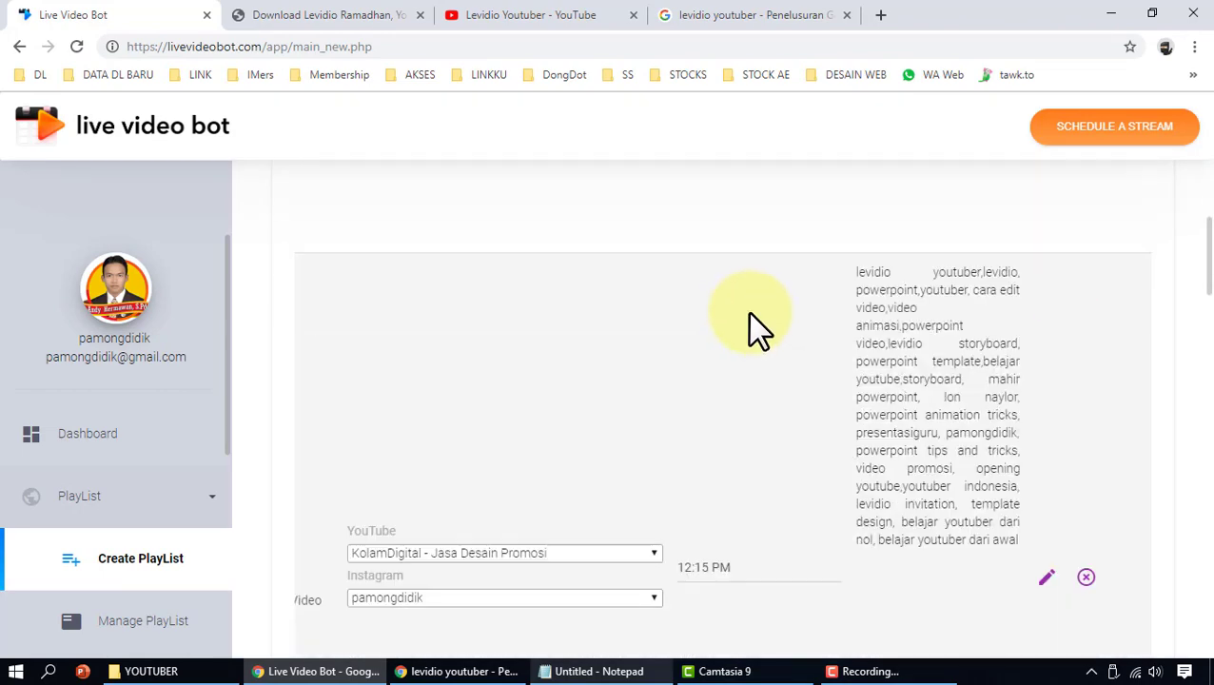
# Step: Set the first two playlist videos to start at 1:15 PM and 2:15 PM
pyautogui.click(771, 390)
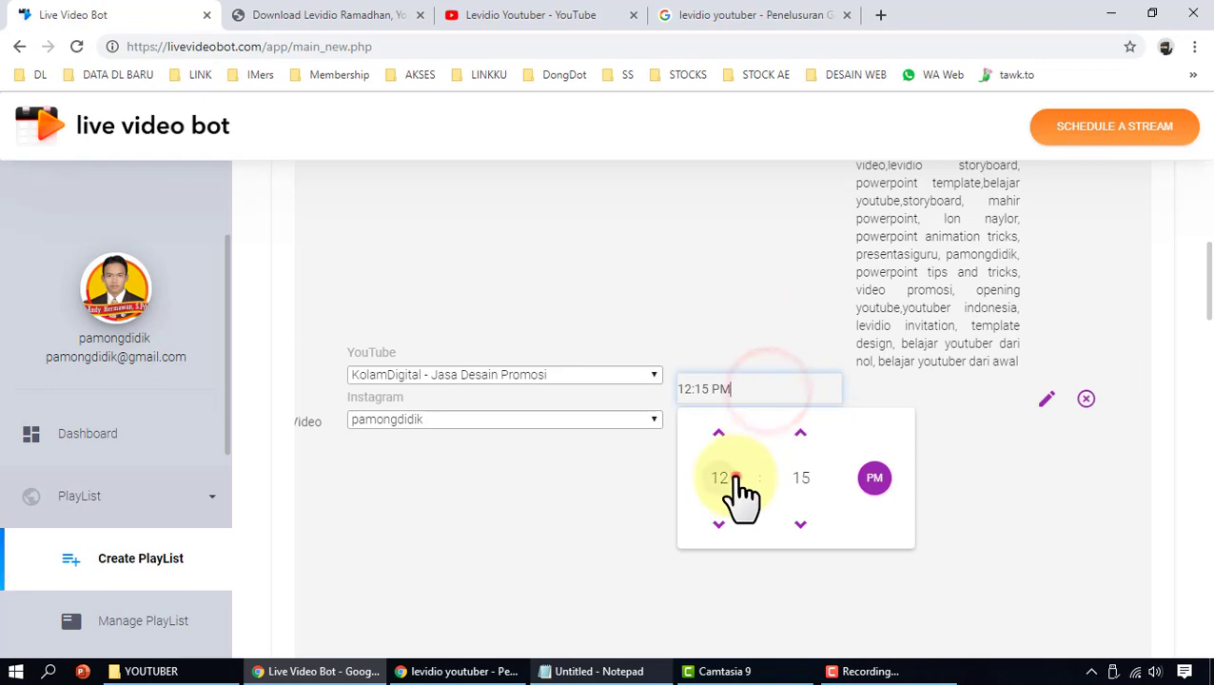
pyautogui.click(730, 478)
pyautogui.click(761, 438)
pyautogui.click(758, 337)
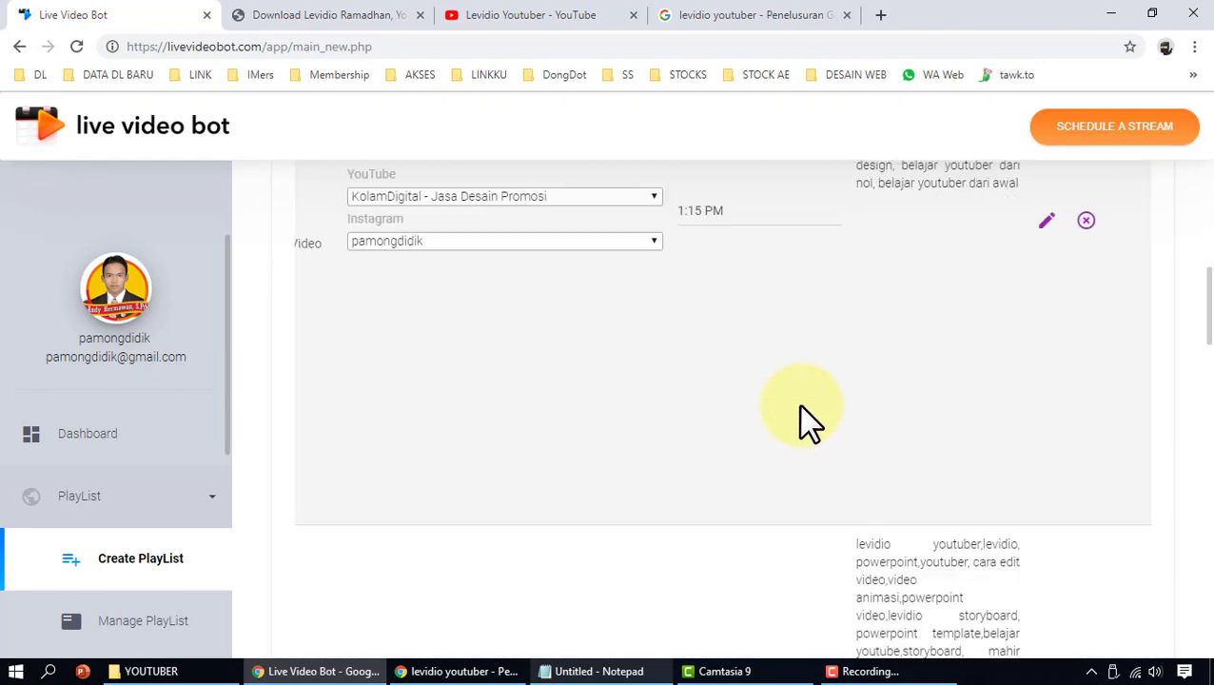
pyautogui.click(755, 488)
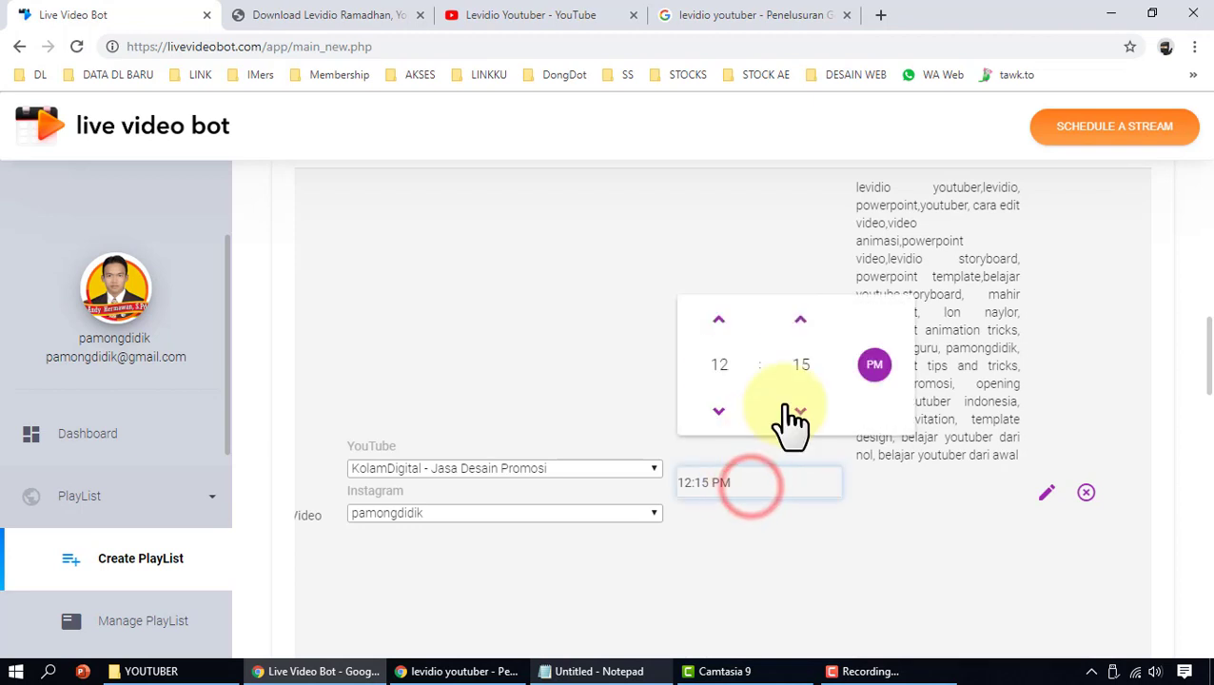
pyautogui.click(729, 369)
pyautogui.click(827, 315)
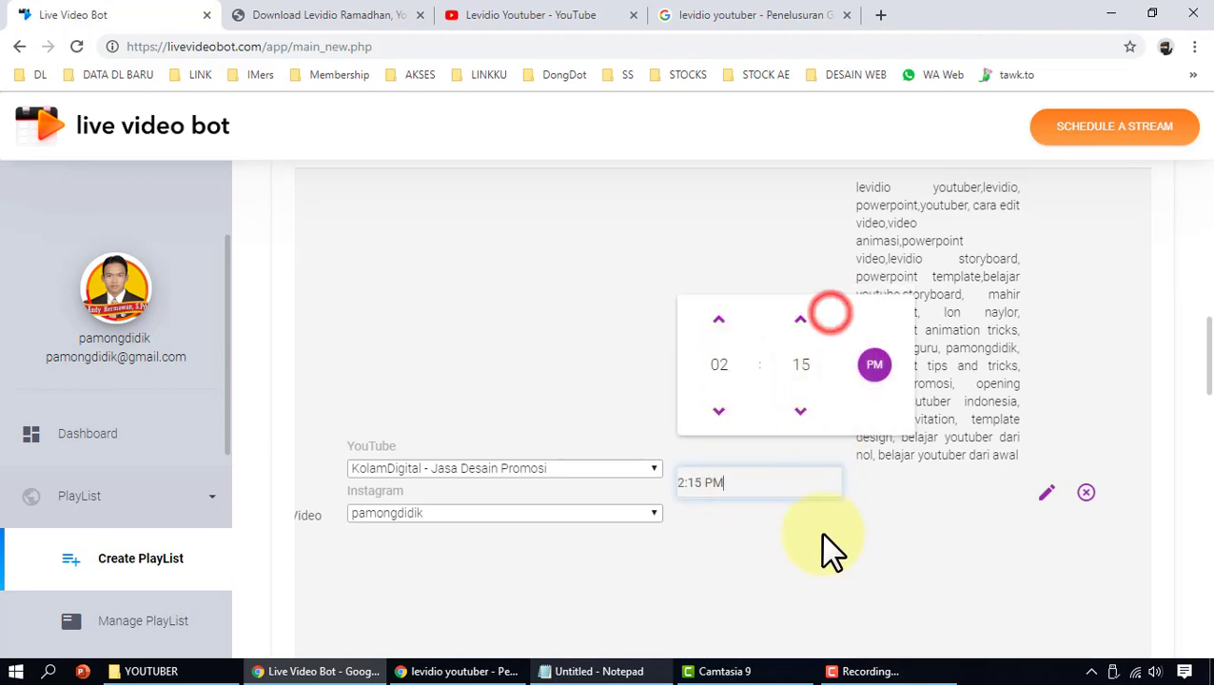
pyautogui.click(821, 535)
# Step: Set the next two videos to 3:15 PM and 4:15 PM, then review the playlist
pyautogui.scroll(-2, 813, 523)
pyautogui.scroll(-2, 799, 475)
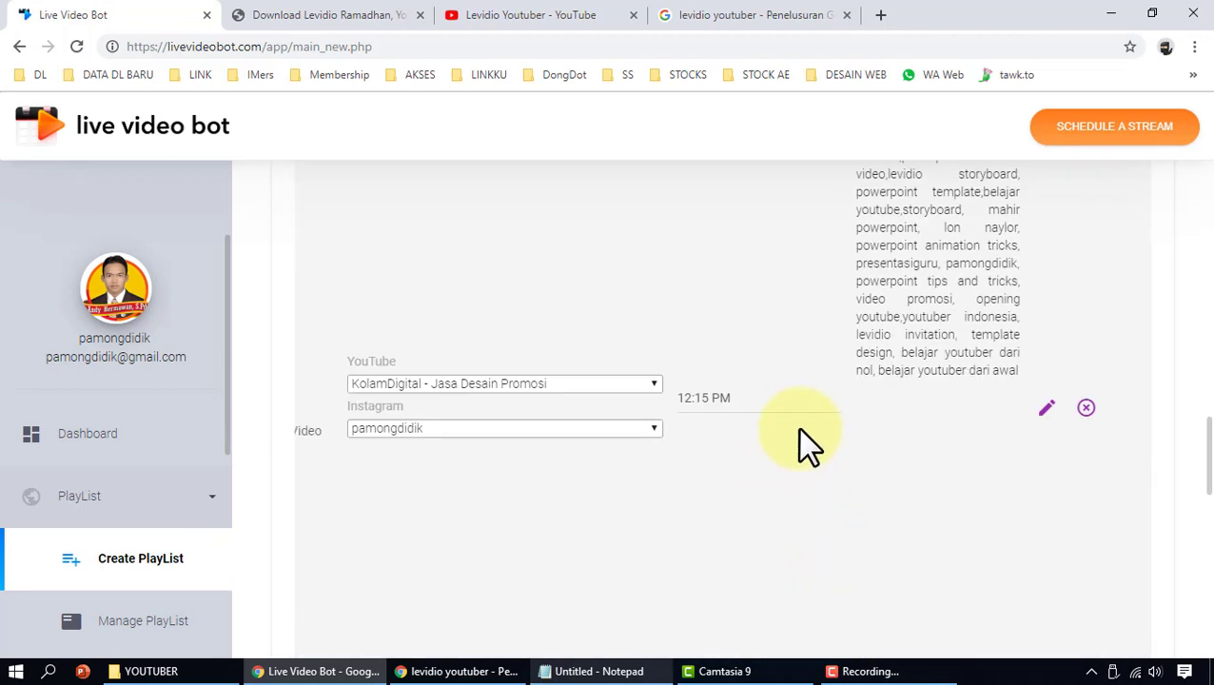
pyautogui.click(785, 397)
pyautogui.click(726, 481)
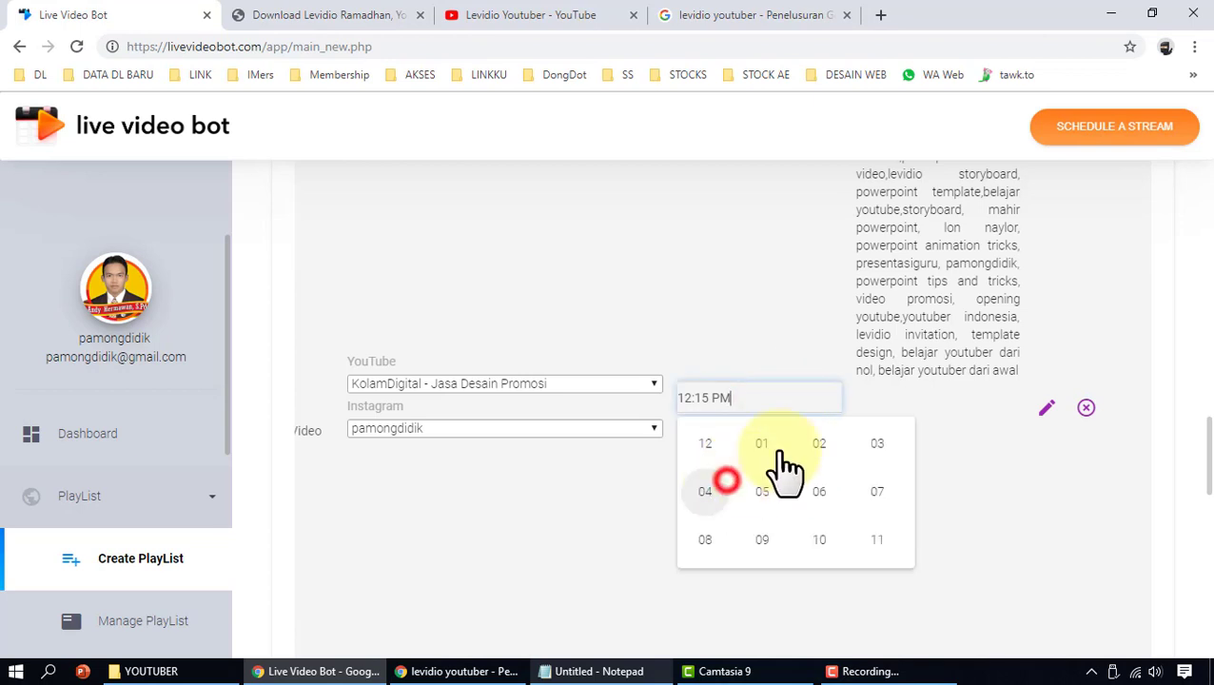
pyautogui.click(876, 444)
pyautogui.click(598, 485)
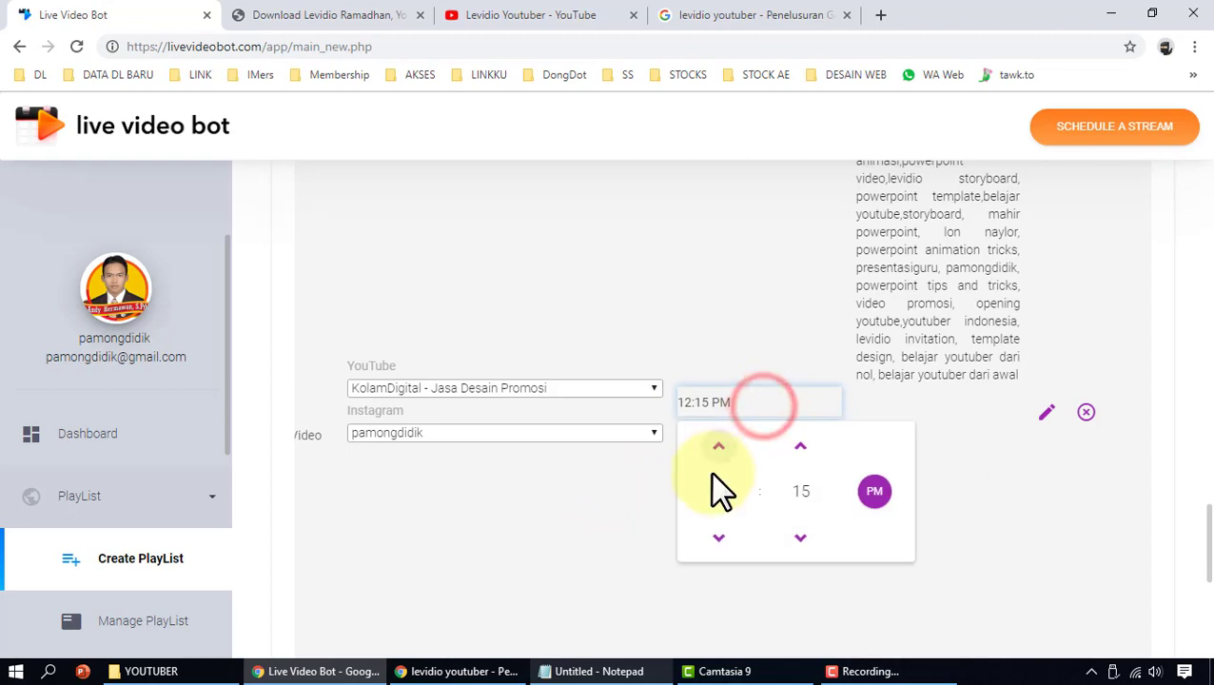
pyautogui.click(725, 487)
pyautogui.click(720, 487)
pyautogui.click(560, 499)
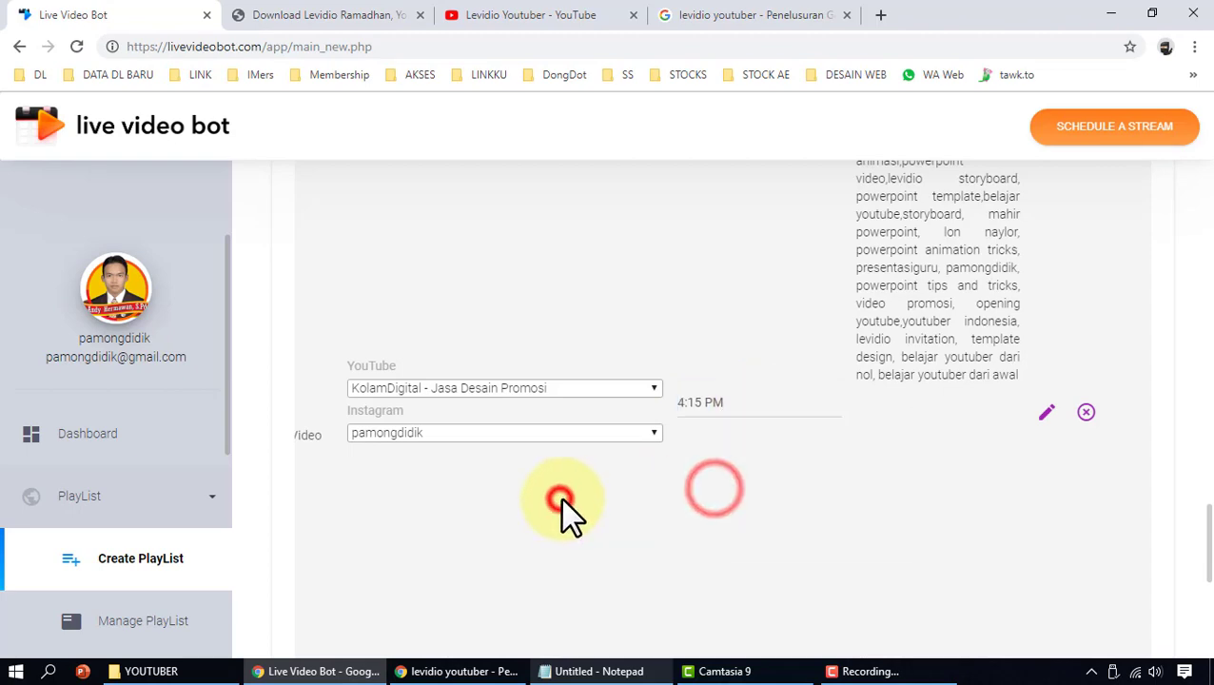
pyautogui.scroll(5, 1043, 487)
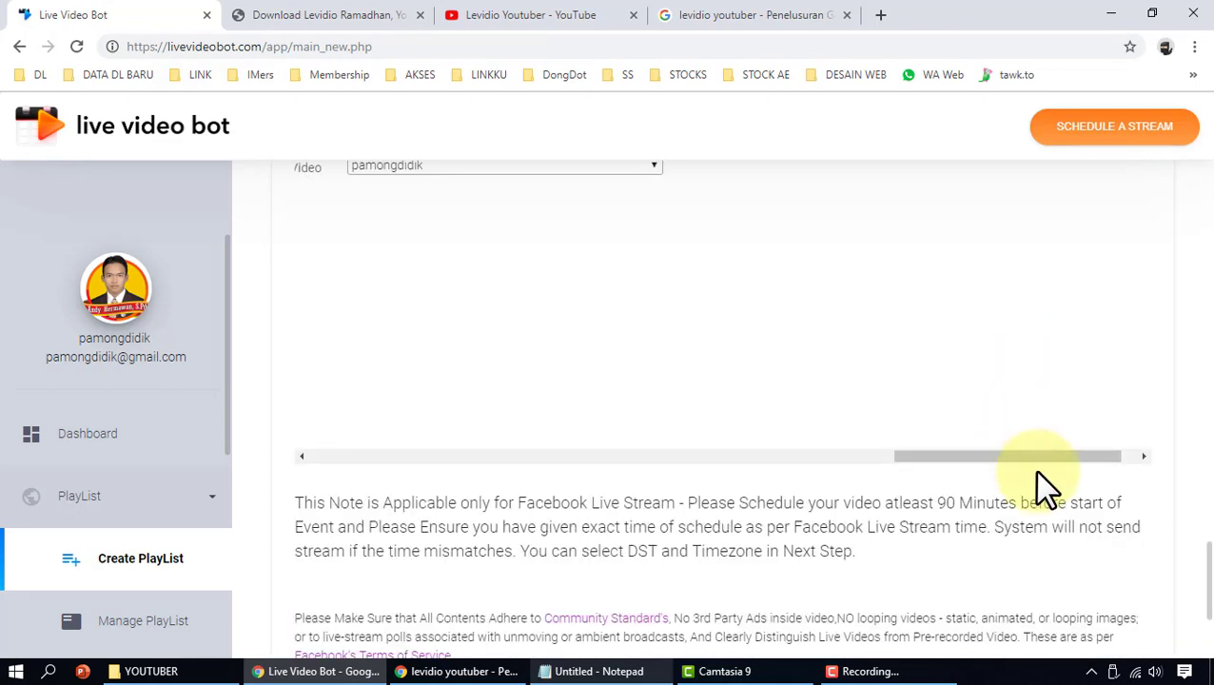
pyautogui.scroll(-8, 972, 443)
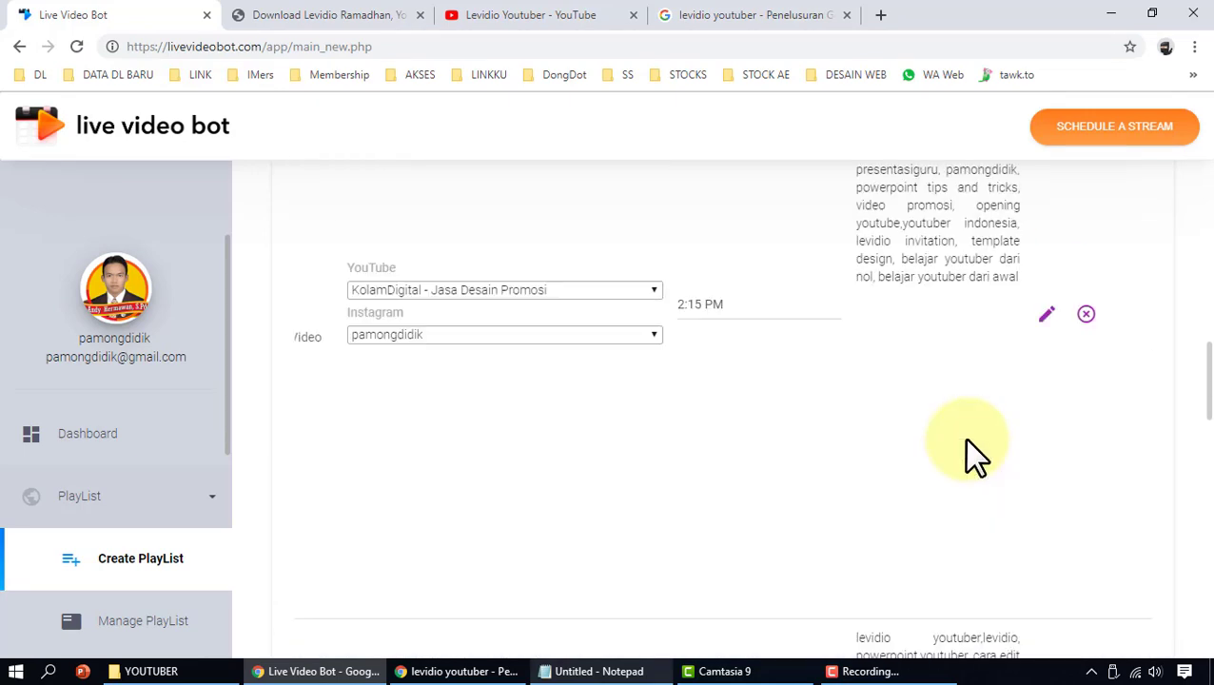
pyautogui.scroll(8, 971, 449)
pyautogui.scroll(-3, 970, 452)
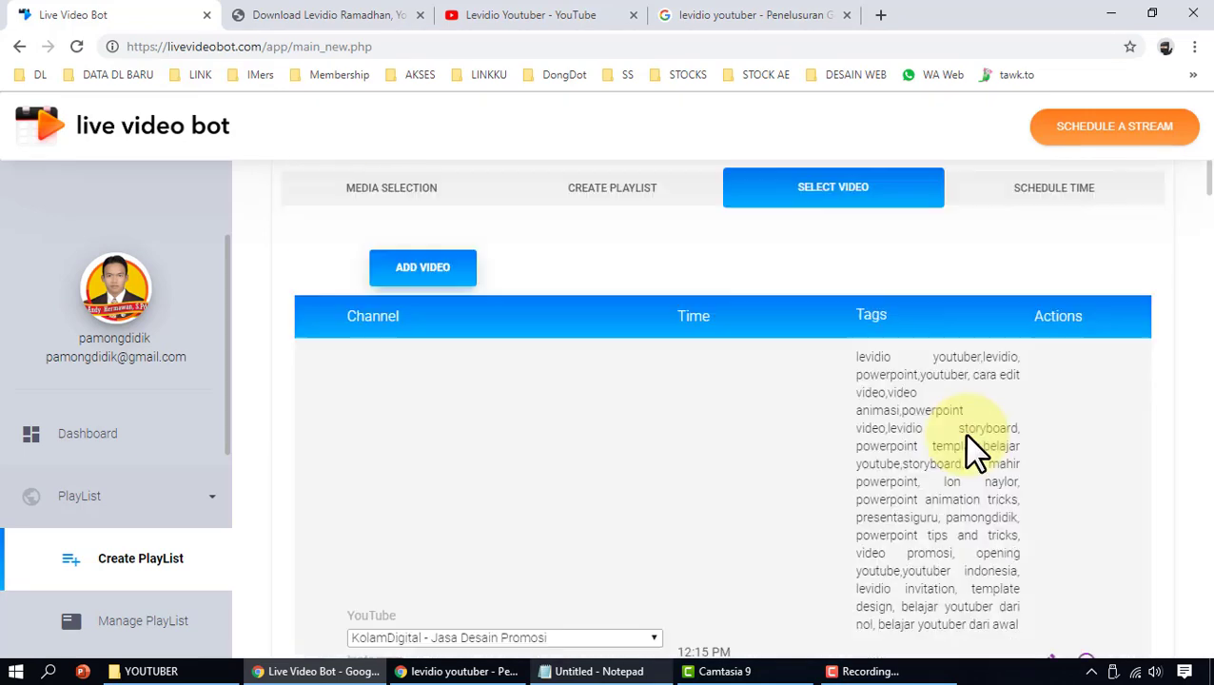
pyautogui.scroll(-2, 971, 452)
pyautogui.scroll(-3, 979, 513)
pyautogui.scroll(-8, 980, 530)
pyautogui.scroll(-4, 981, 518)
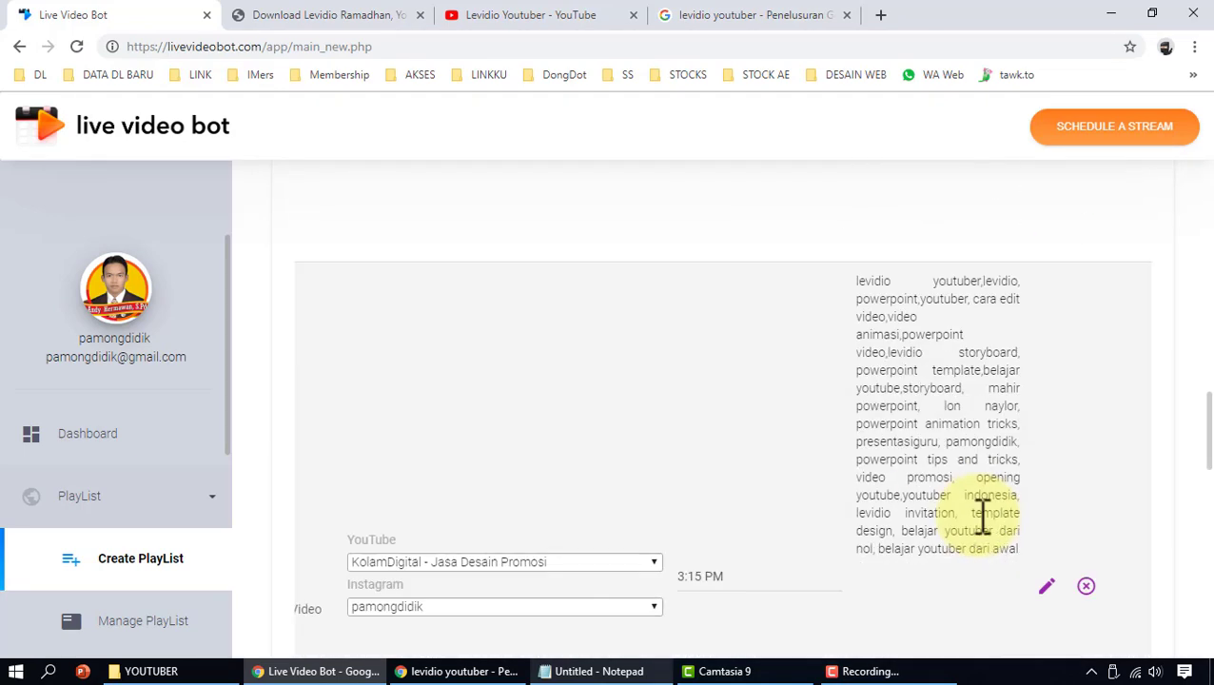
pyautogui.scroll(-5, 980, 514)
pyautogui.scroll(-4, 979, 504)
pyautogui.scroll(-3, 978, 475)
pyautogui.scroll(-5, 970, 428)
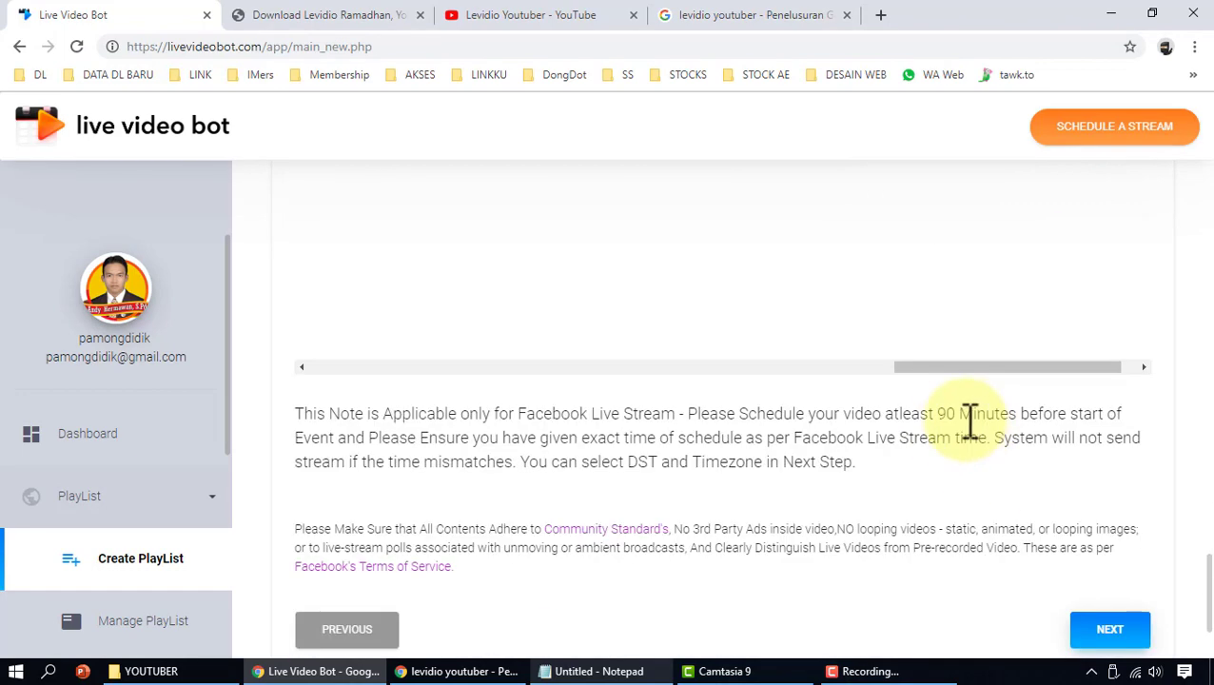
pyautogui.moveTo(814, 385); pyautogui.dragTo(483, 374)
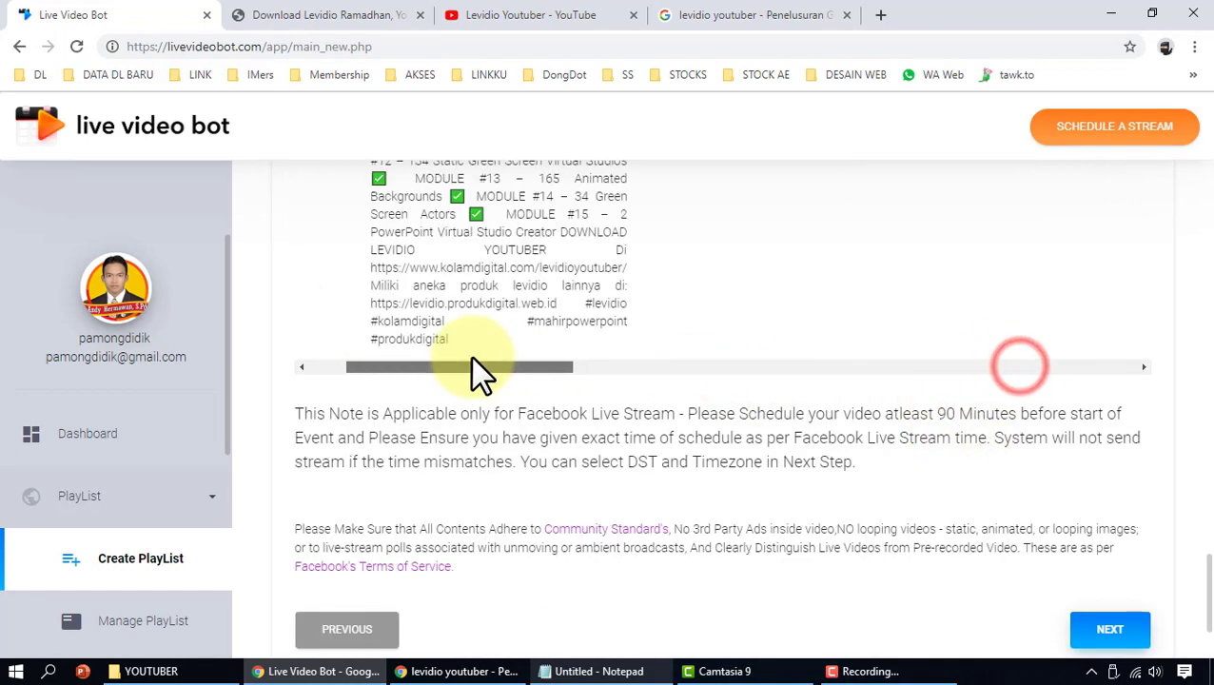
pyautogui.scroll(-2, 685, 460)
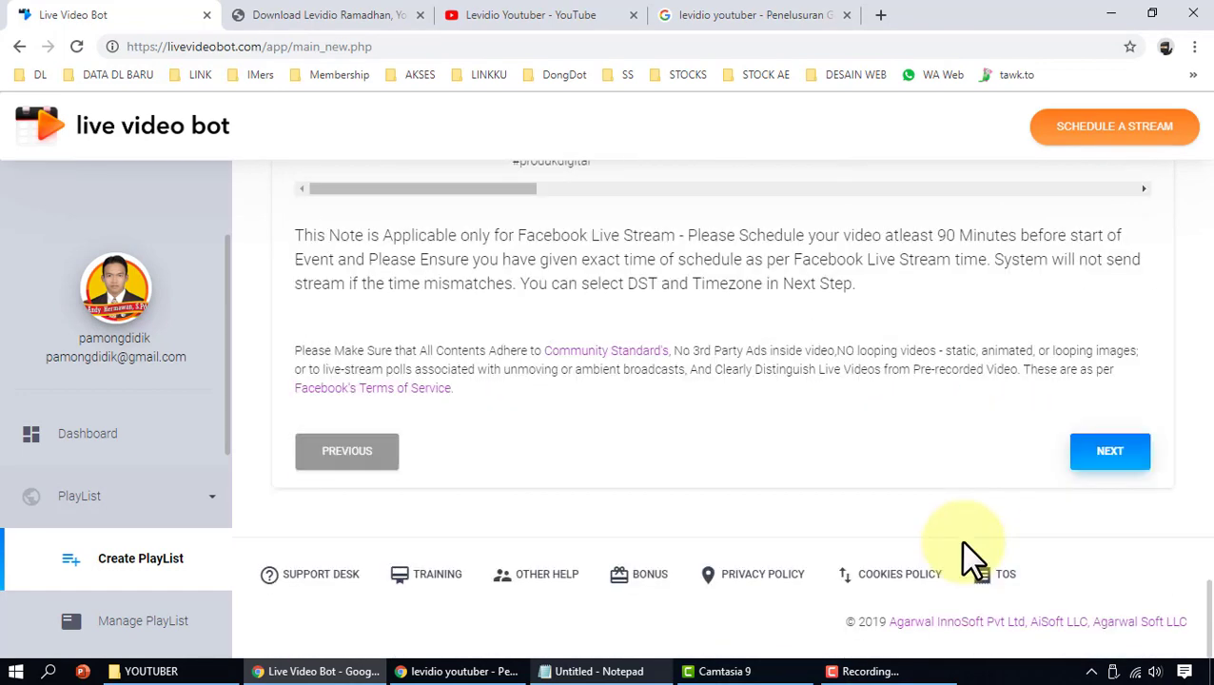
# Step: Schedule the playlist for 07/14/2019 with the Once recurring option
pyautogui.click(1133, 455)
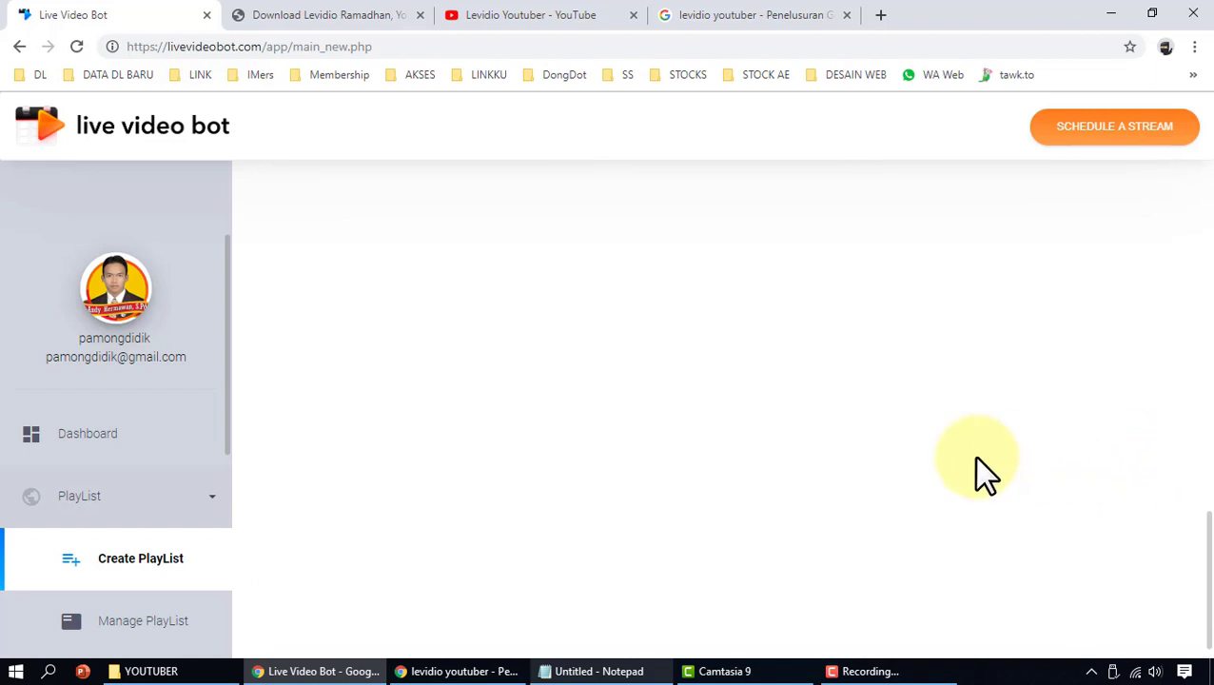
pyautogui.scroll(5, 439, 411)
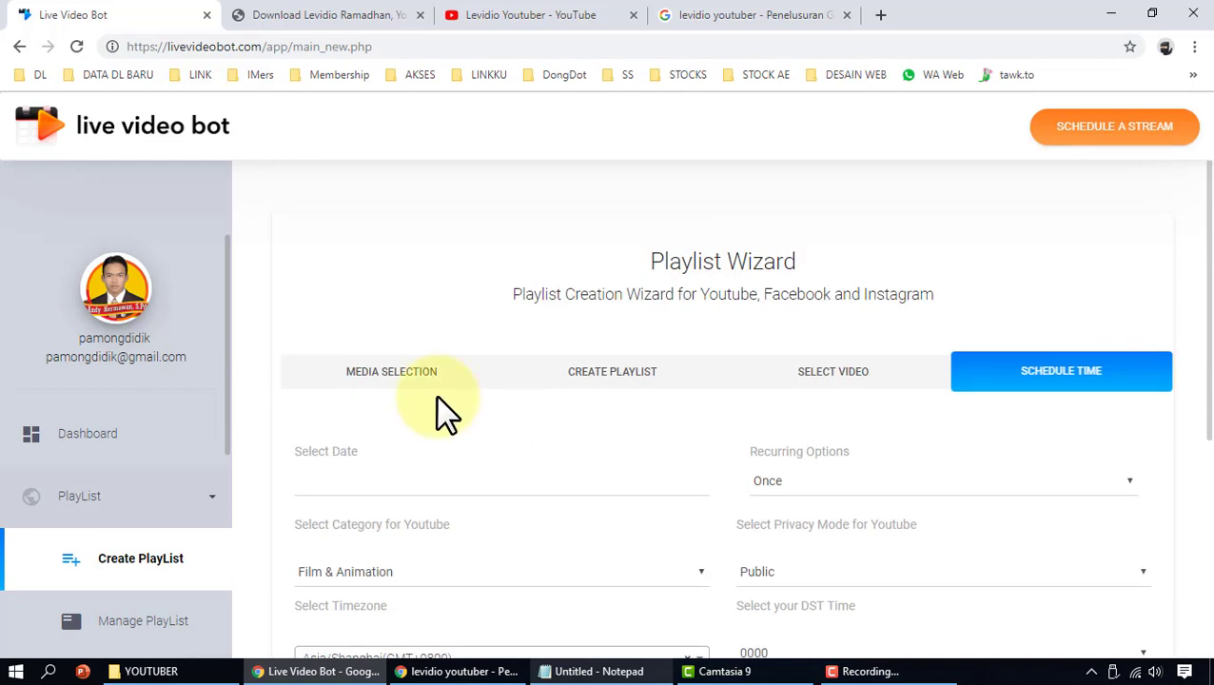
pyautogui.scroll(-2, 444, 398)
pyautogui.click(399, 297)
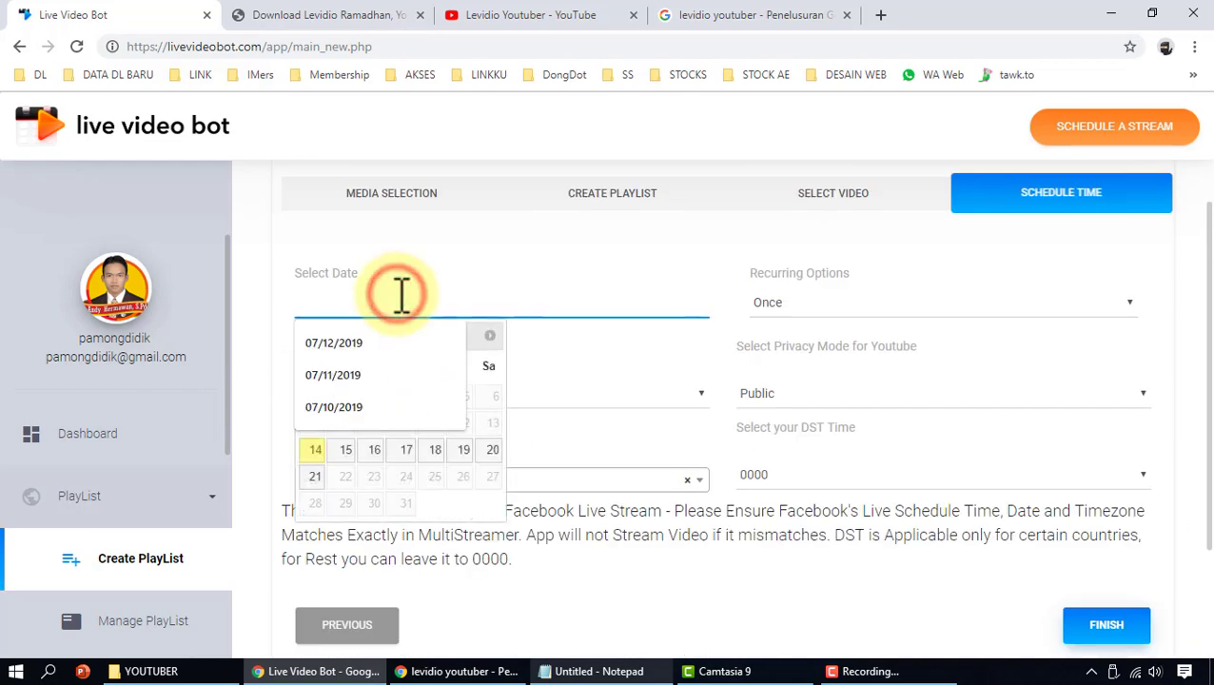
pyautogui.click(320, 449)
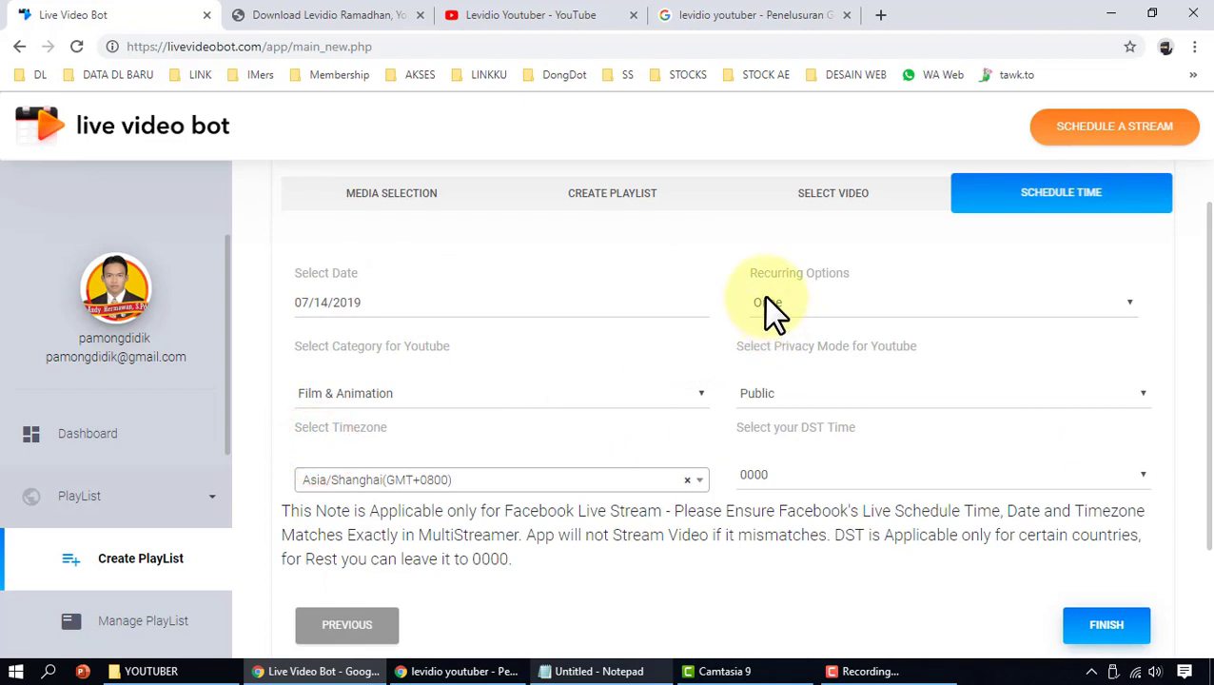
pyautogui.click(797, 304)
pyautogui.click(791, 322)
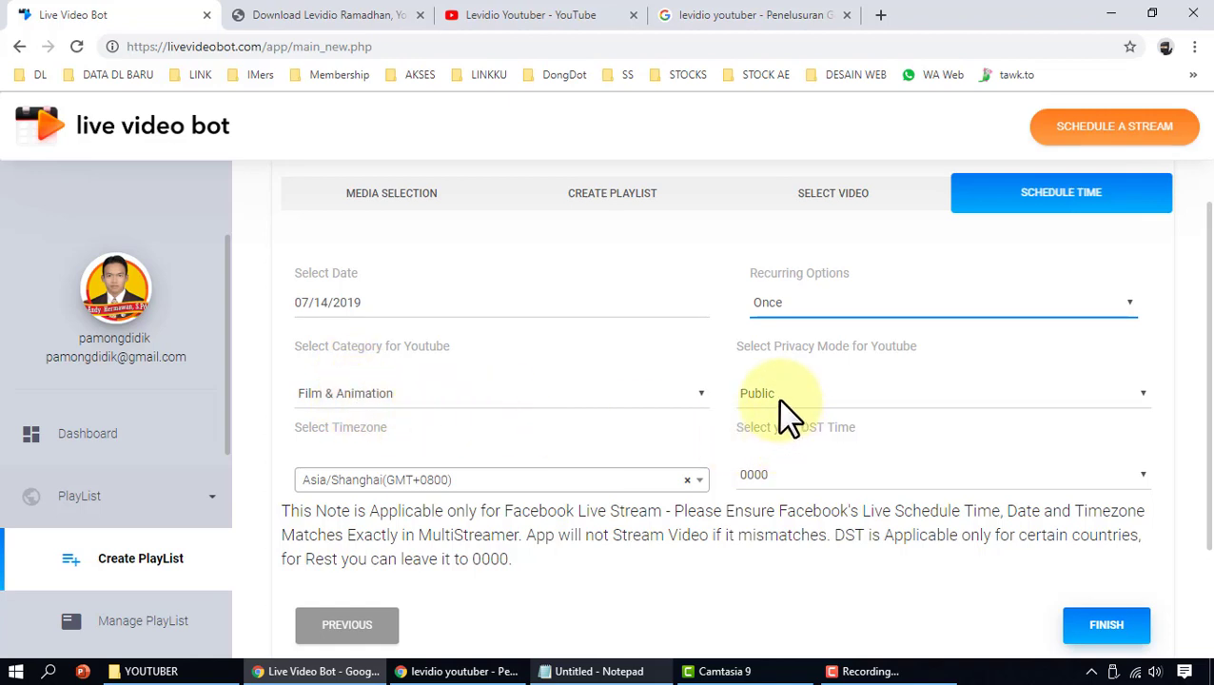
# Step: Submit the playlist schedule so its data uploads to the servers
pyautogui.scroll(-1, 781, 410)
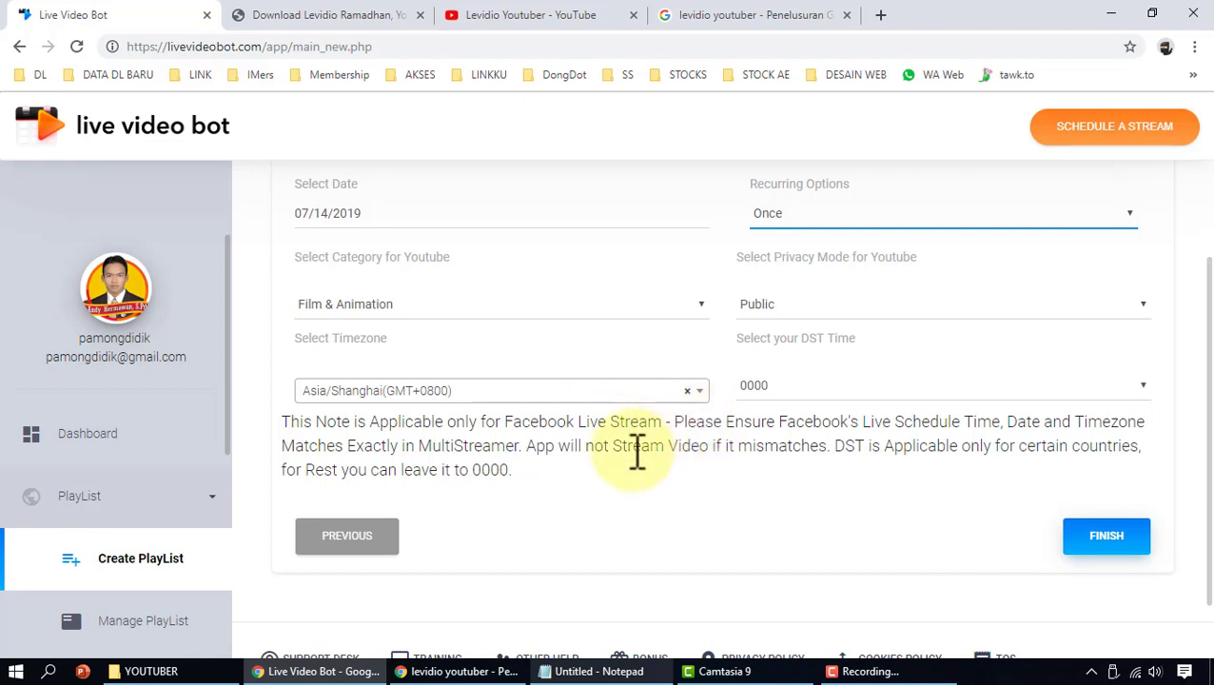
pyautogui.scroll(-1, 704, 428)
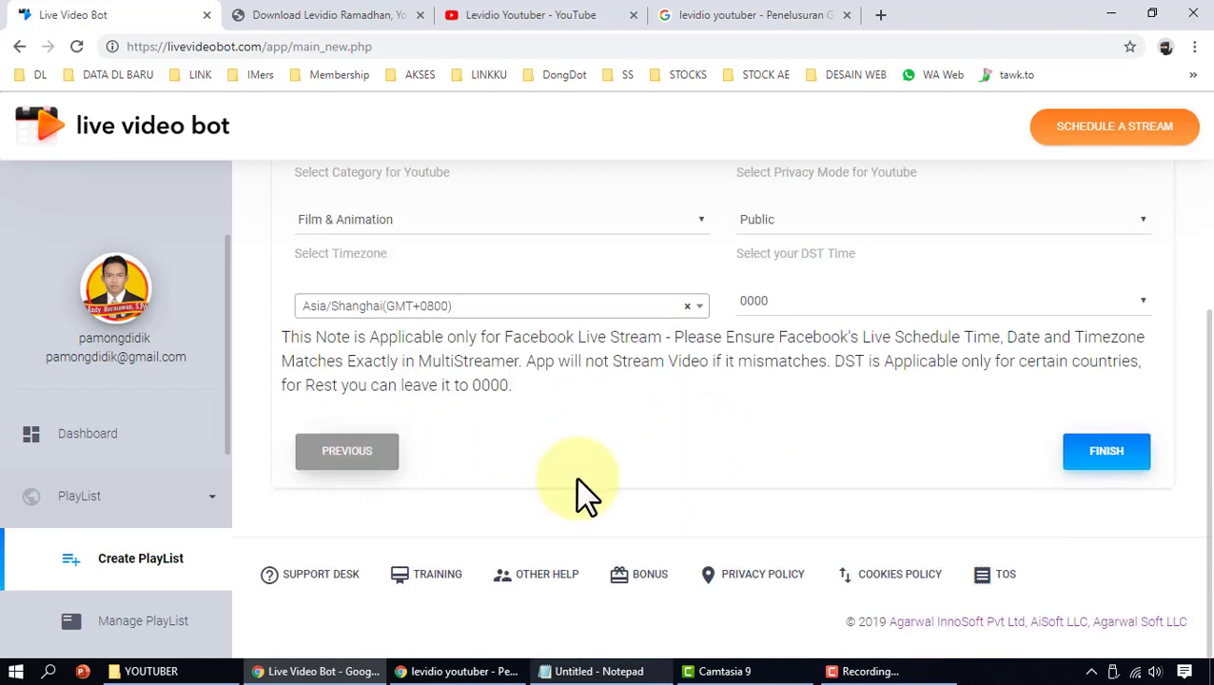
pyautogui.click(1095, 465)
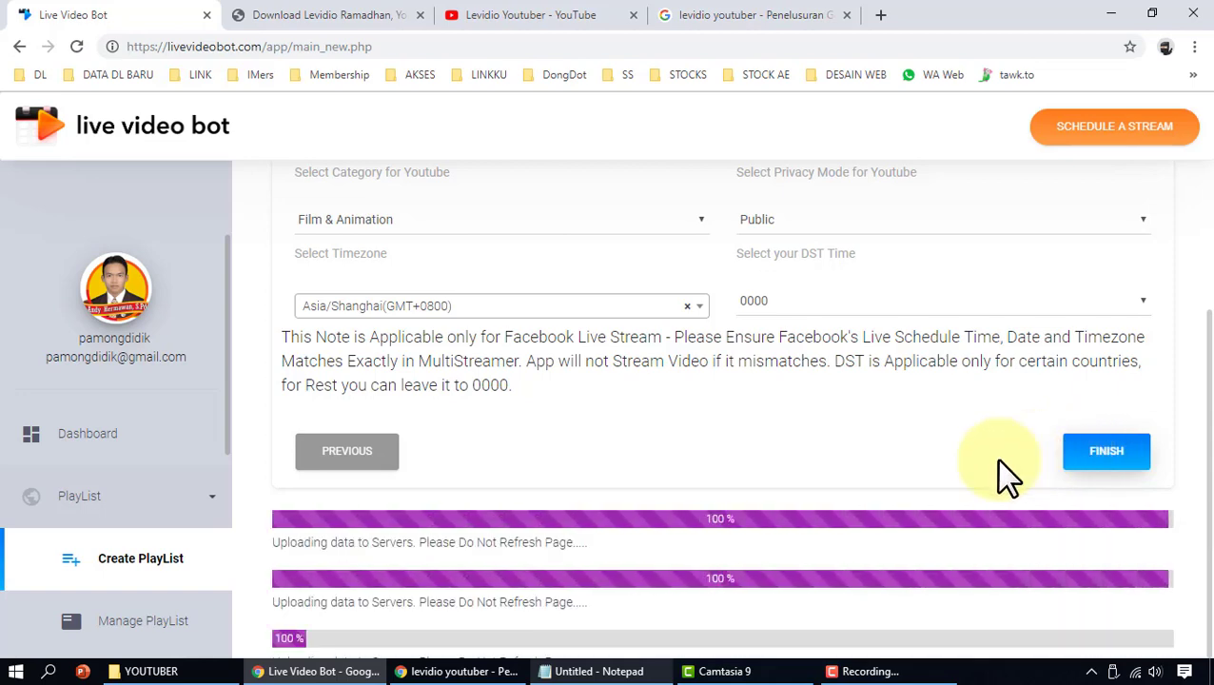
# Step: Dismiss 'Event Created successfully' and check the July 17, 3:15 PM row in List Events
pyautogui.scroll(-3, 979, 466)
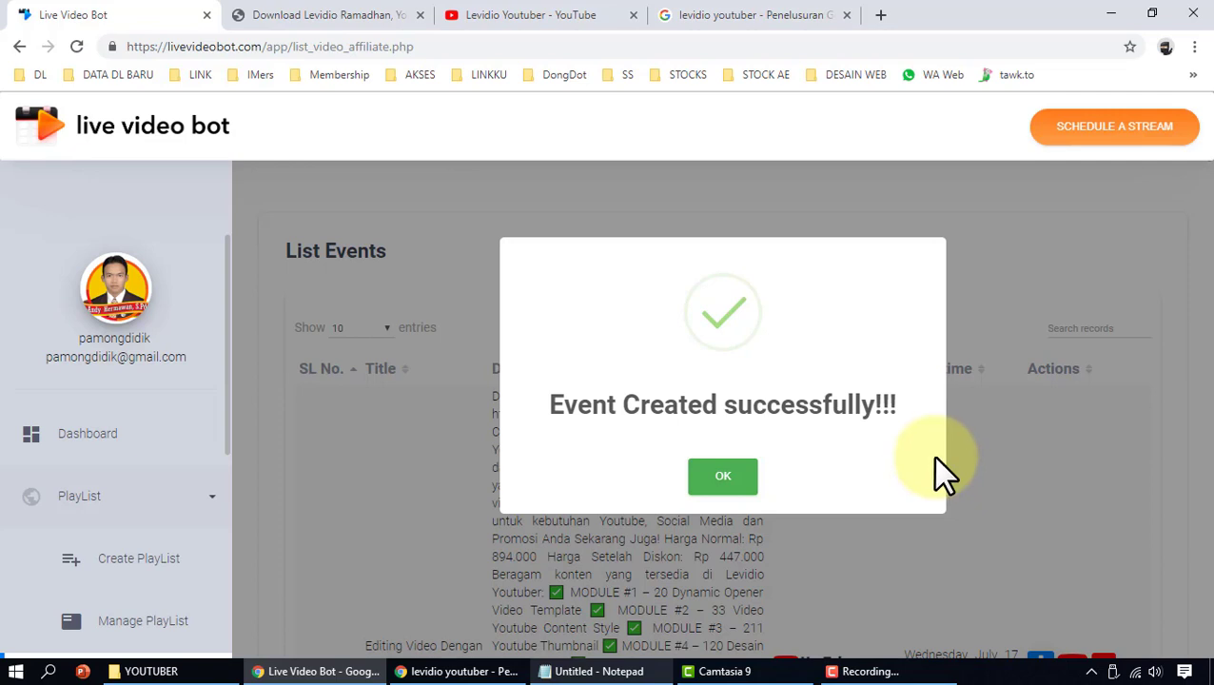
pyautogui.click(712, 478)
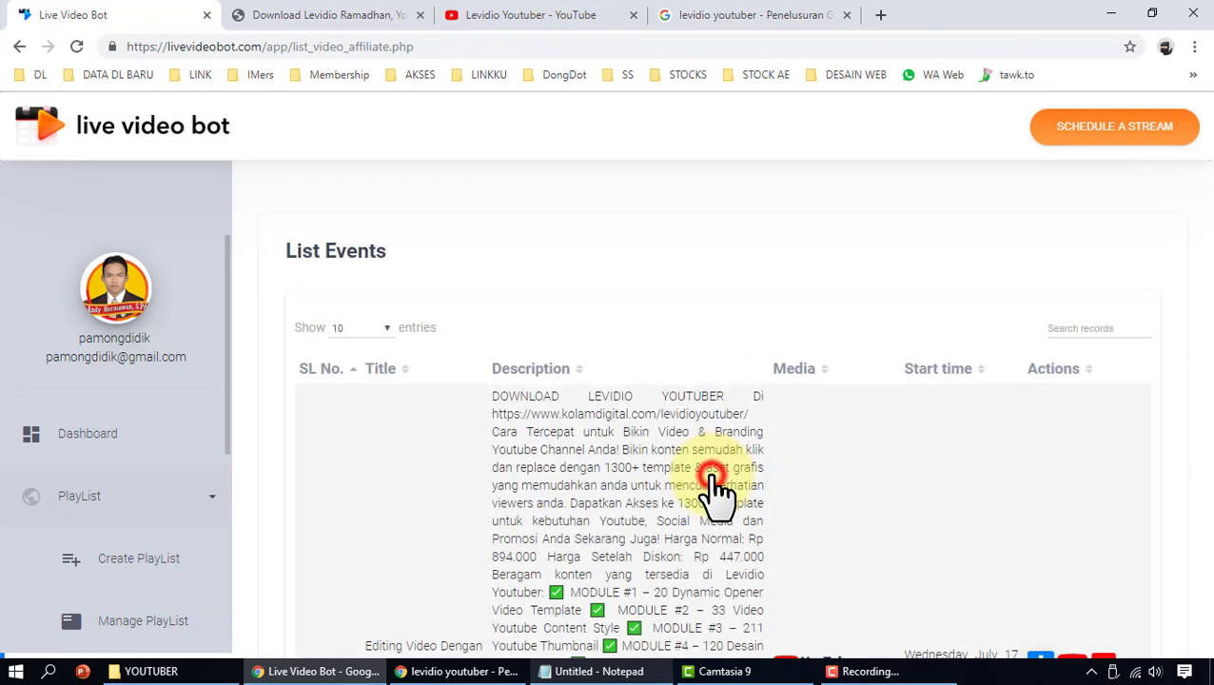
pyautogui.scroll(-3, 704, 476)
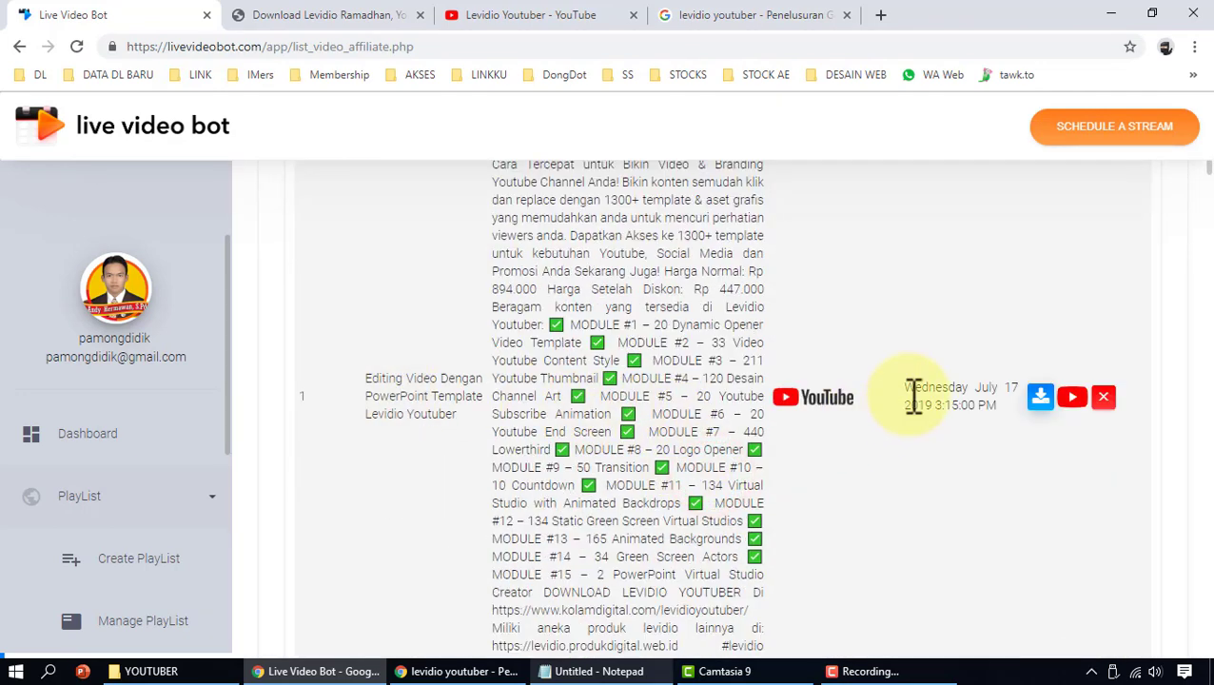
pyautogui.scroll(-3, 954, 343)
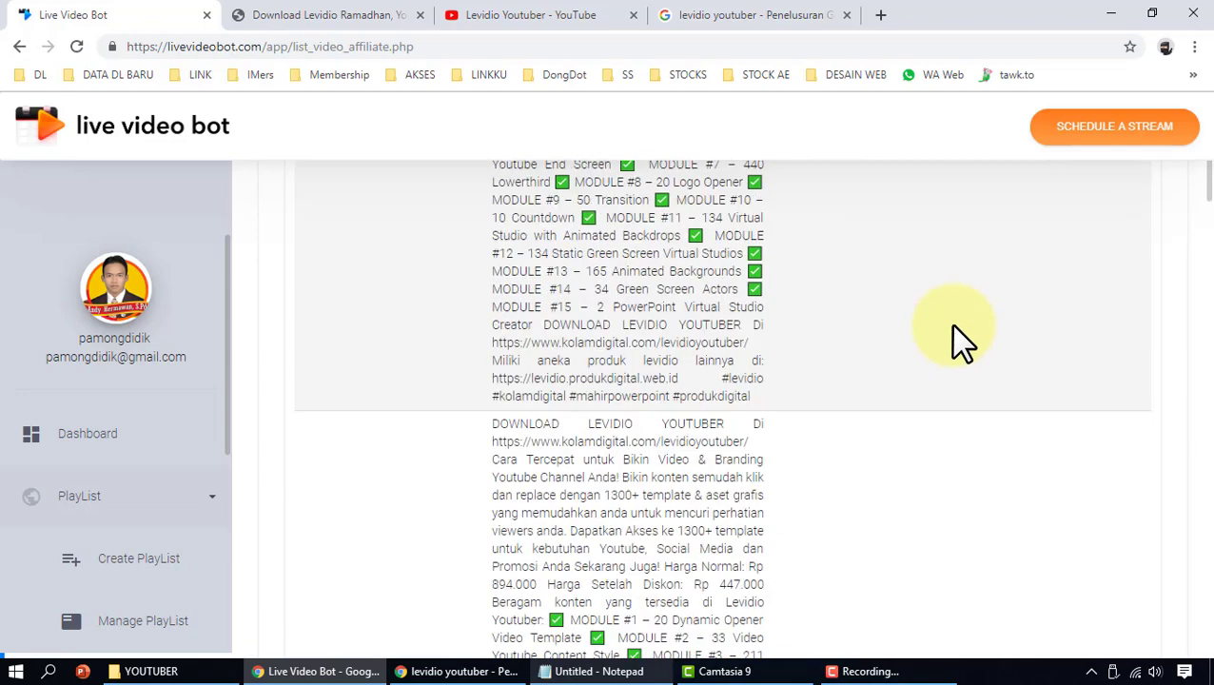
pyautogui.scroll(-2, 954, 343)
pyautogui.scroll(2, 954, 342)
pyautogui.scroll(3, 956, 337)
pyautogui.scroll(4, 523, 366)
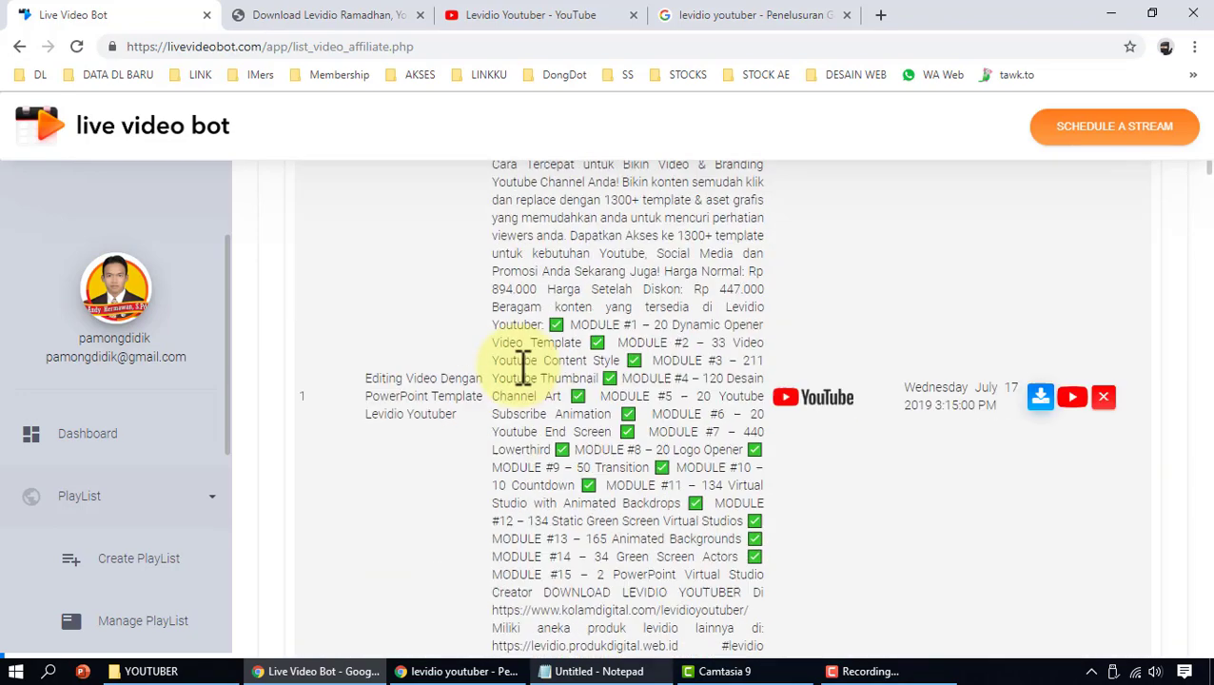
pyautogui.scroll(2, 278, 524)
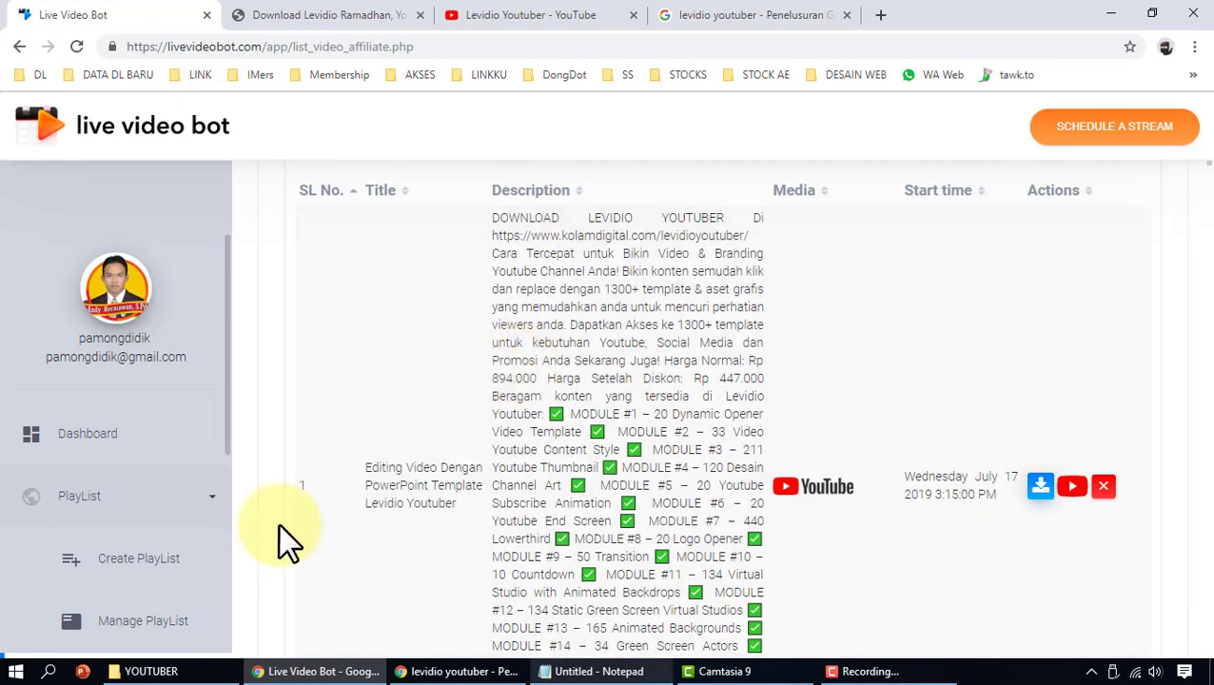
# Step: Open the event's watch page showing 'Live dalam 3 hari, 17 Juli 15.15' and select its title
pyautogui.click(1071, 488)
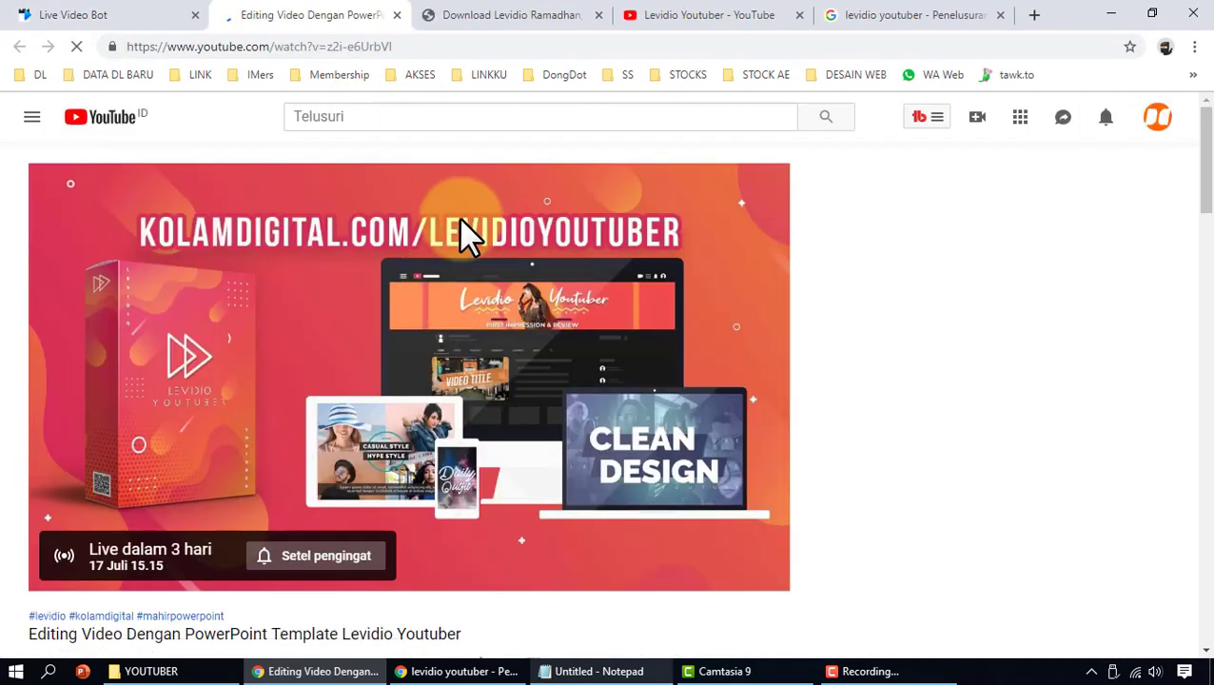
pyautogui.scroll(-1, 373, 437)
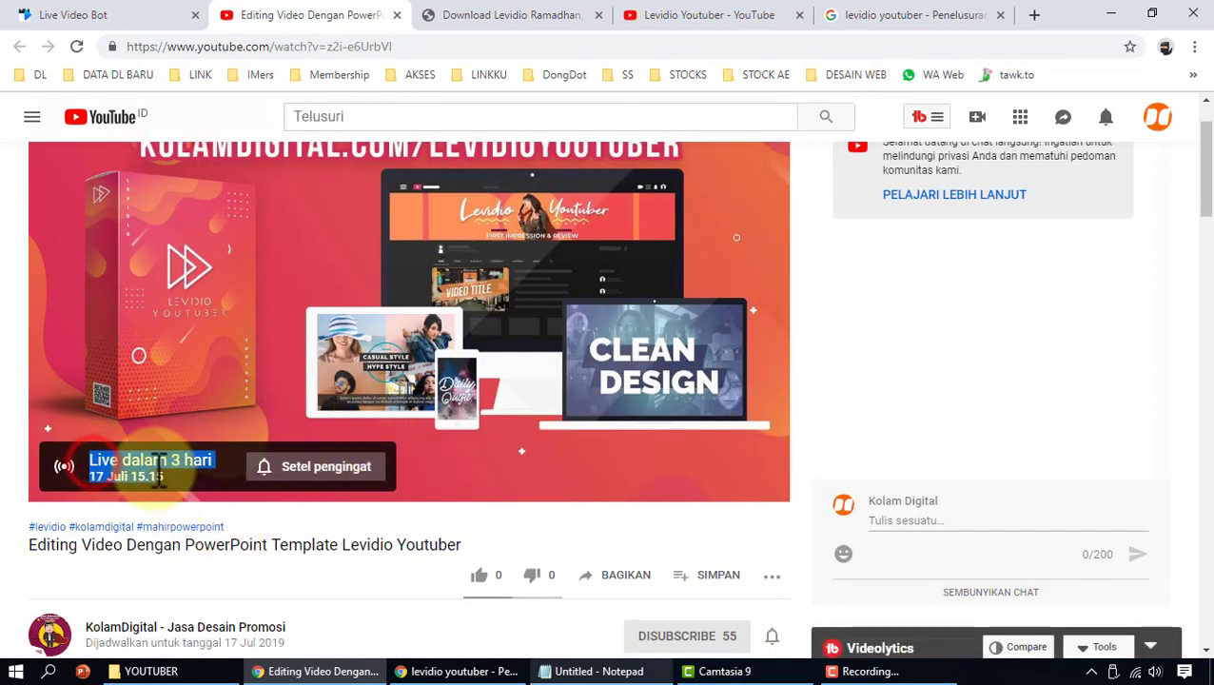
pyautogui.scroll(-5, 204, 461)
pyautogui.scroll(5, 207, 468)
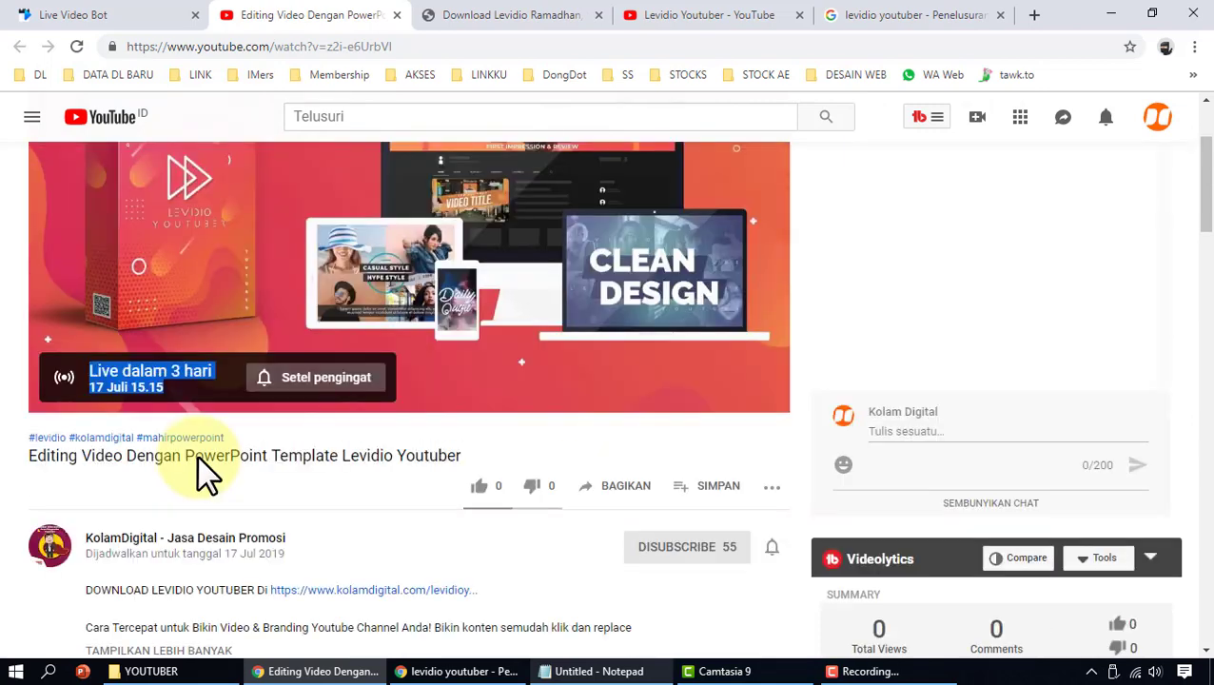
pyautogui.scroll(1, 198, 454)
pyautogui.scroll(-2, 273, 360)
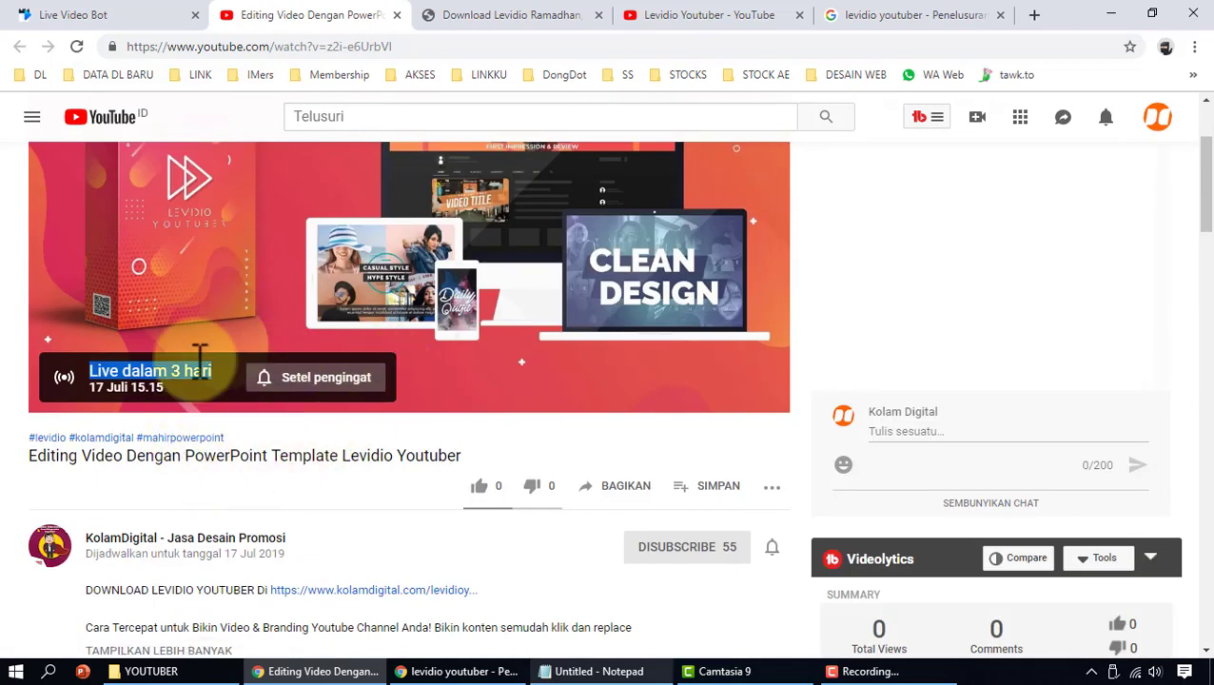
pyautogui.click(167, 385)
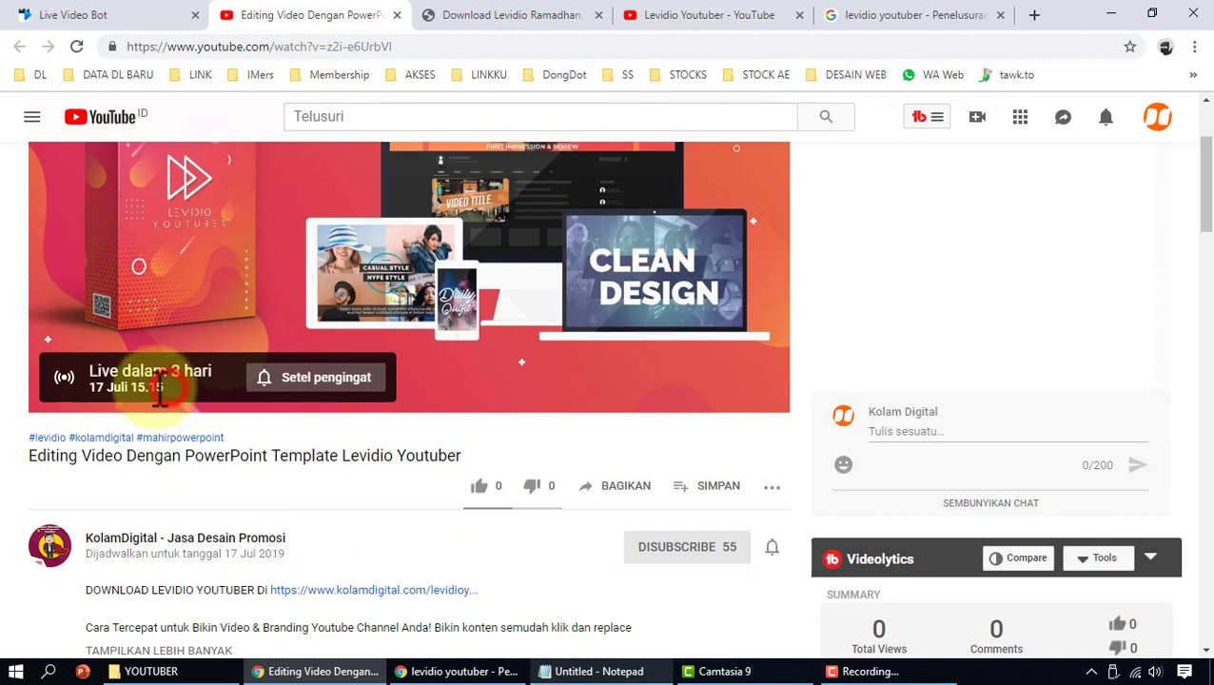
pyautogui.tripleClick(399, 462)
# Step: Search Google for the selected title 'Editing Video Dengan PowerPoint Template Levidio Youtuber'
pyautogui.rightClick(404, 464)
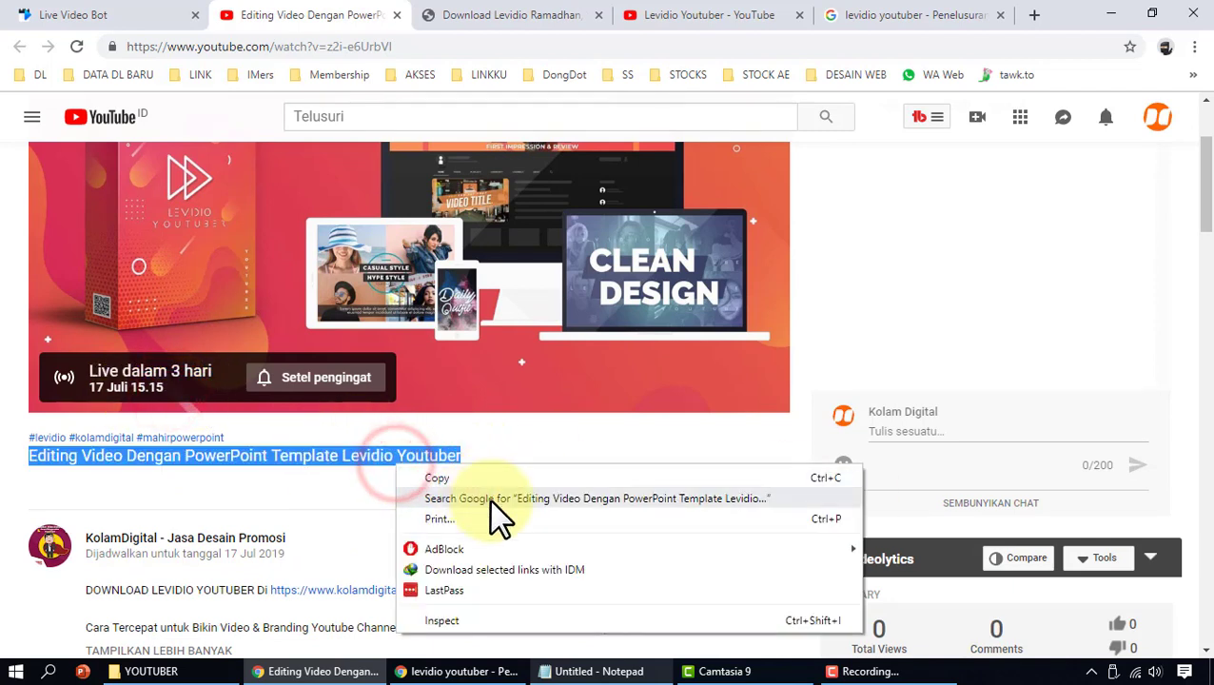
pyautogui.click(488, 497)
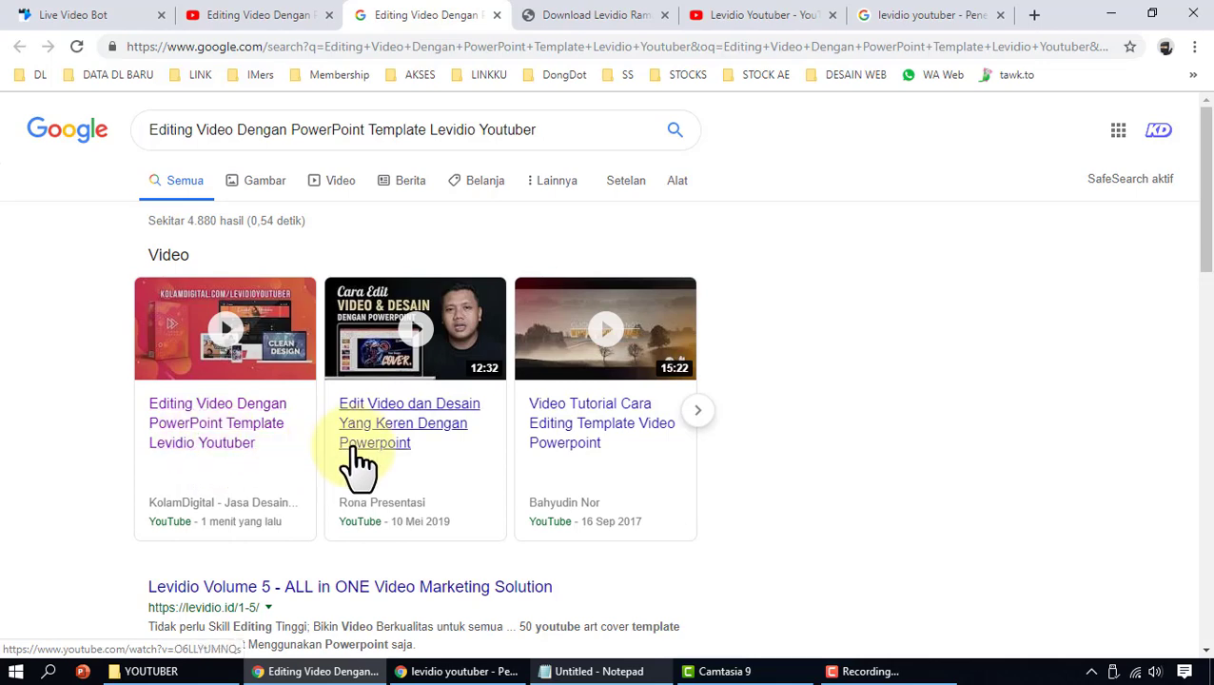
pyautogui.scroll(-3, 480, 433)
pyautogui.scroll(3, 974, 394)
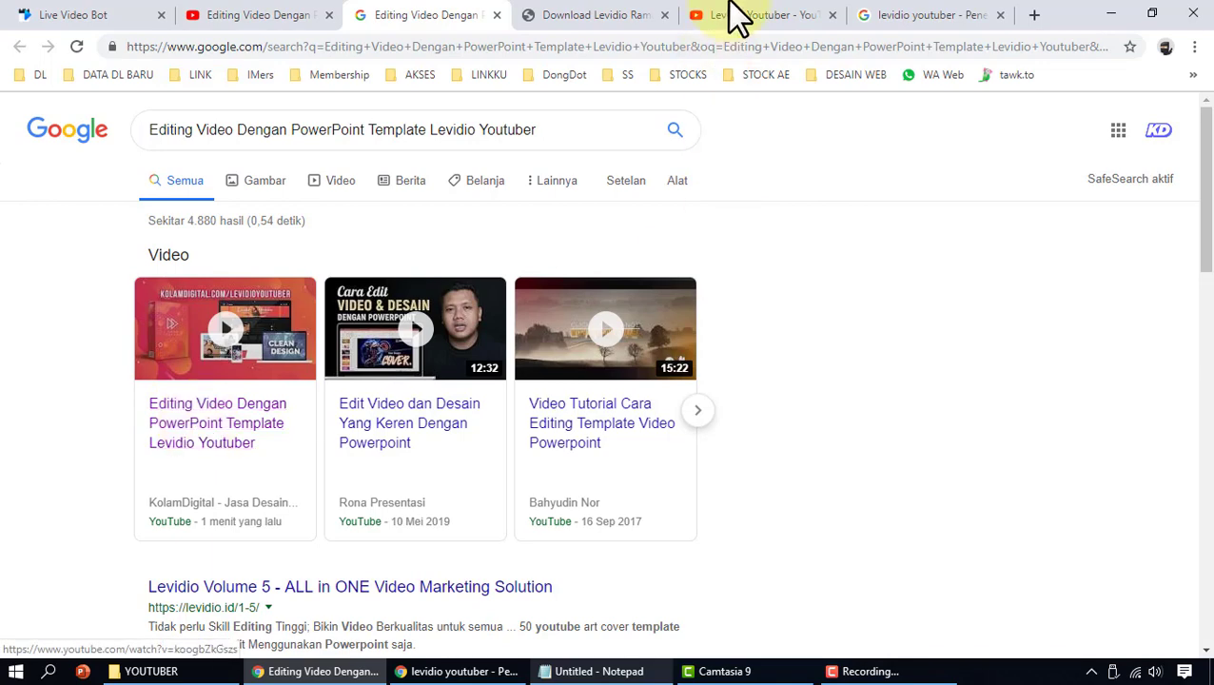
# Step: Reload the Levidio Youtuber YouTube search results
pyautogui.click(627, 15)
pyautogui.click(786, 27)
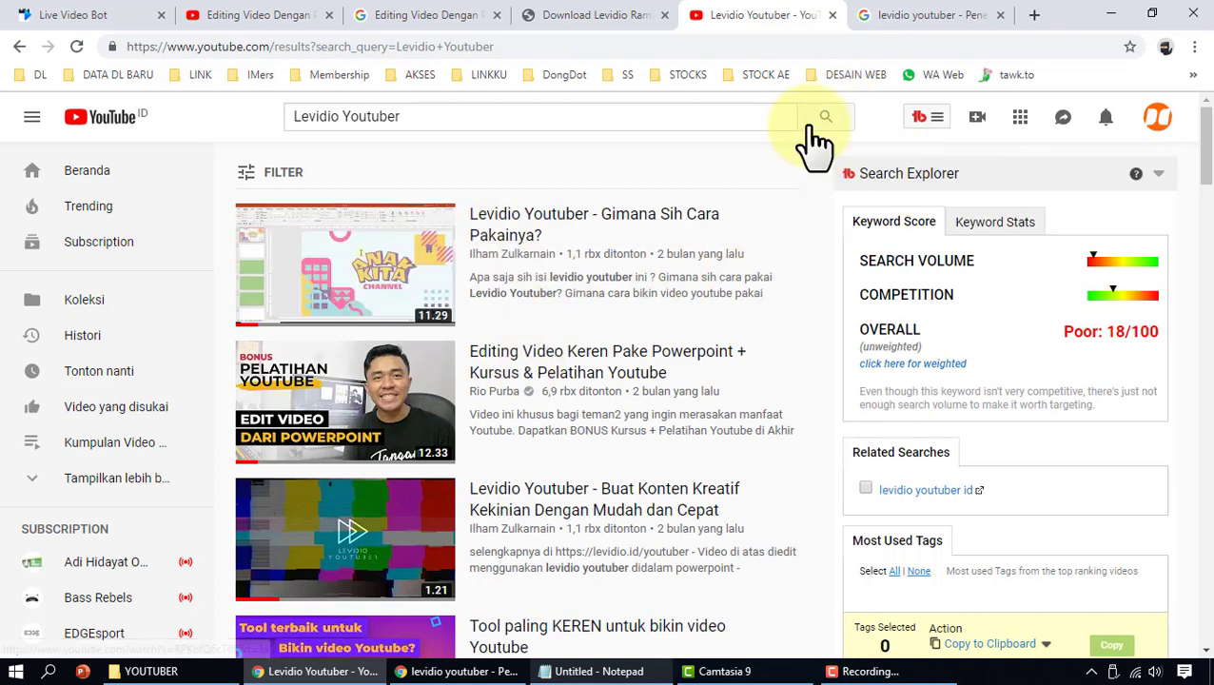
pyautogui.click(77, 47)
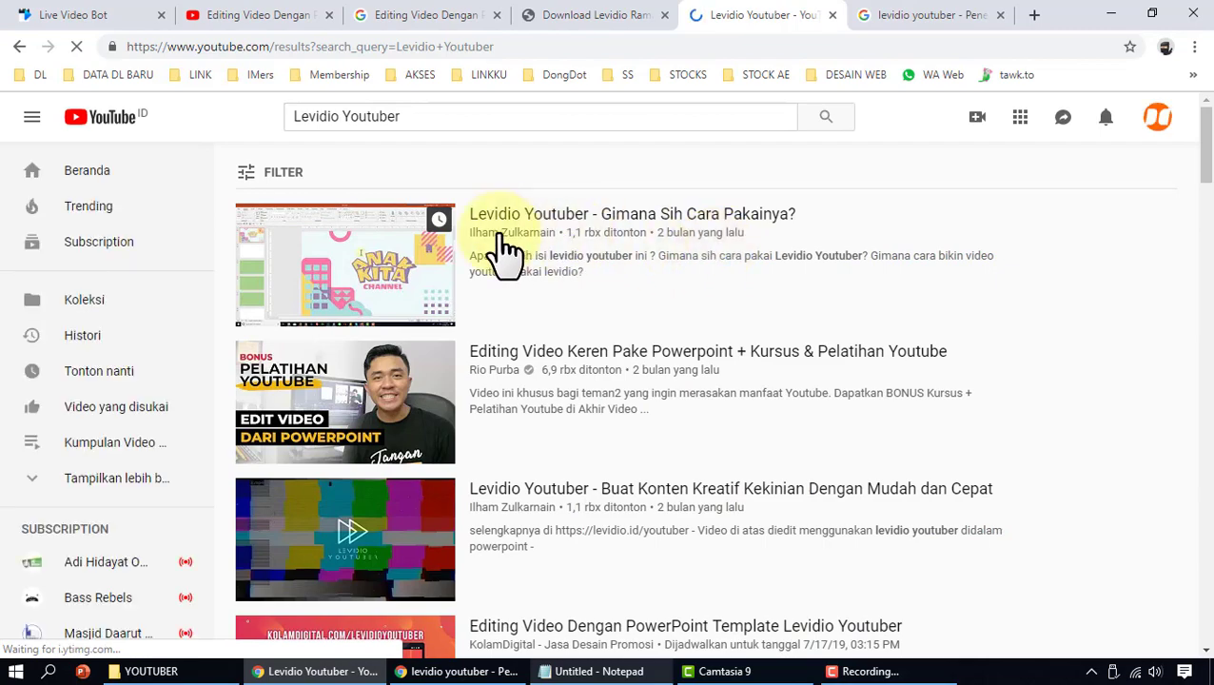
# Step: Scroll through the YouTube results to find the scheduled KolamDigital video
pyautogui.scroll(-2, 419, 509)
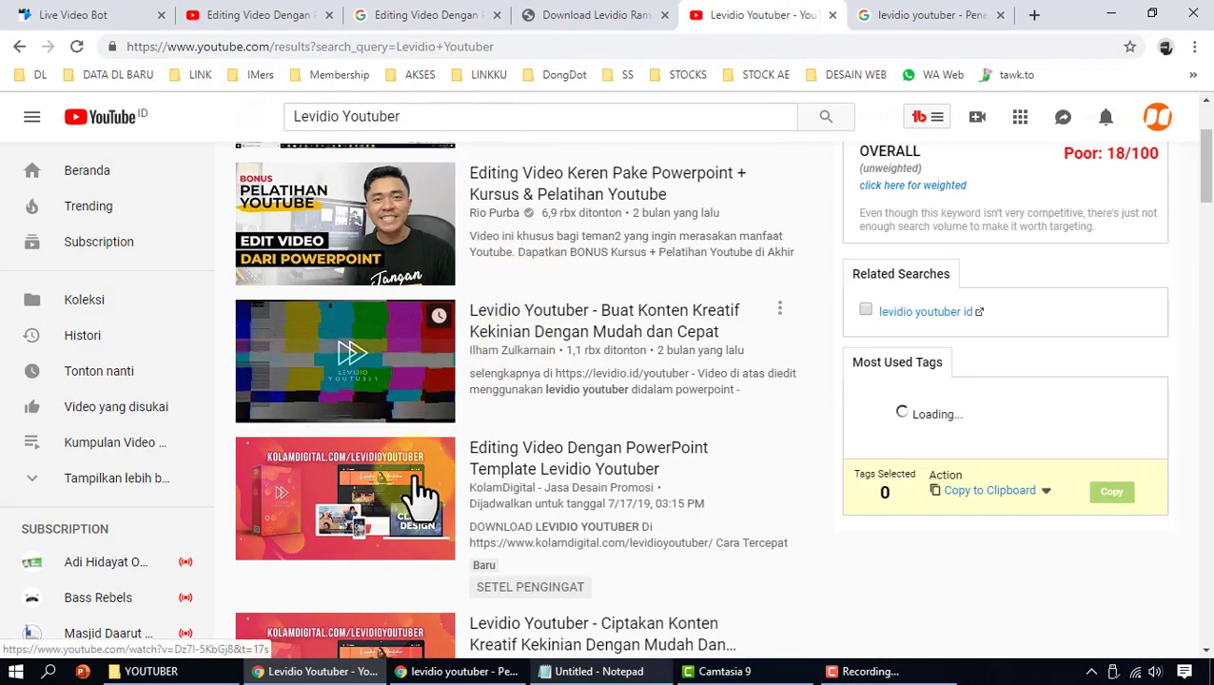
pyautogui.scroll(-3, 480, 471)
pyautogui.scroll(-1, 488, 473)
pyautogui.scroll(-1, 527, 442)
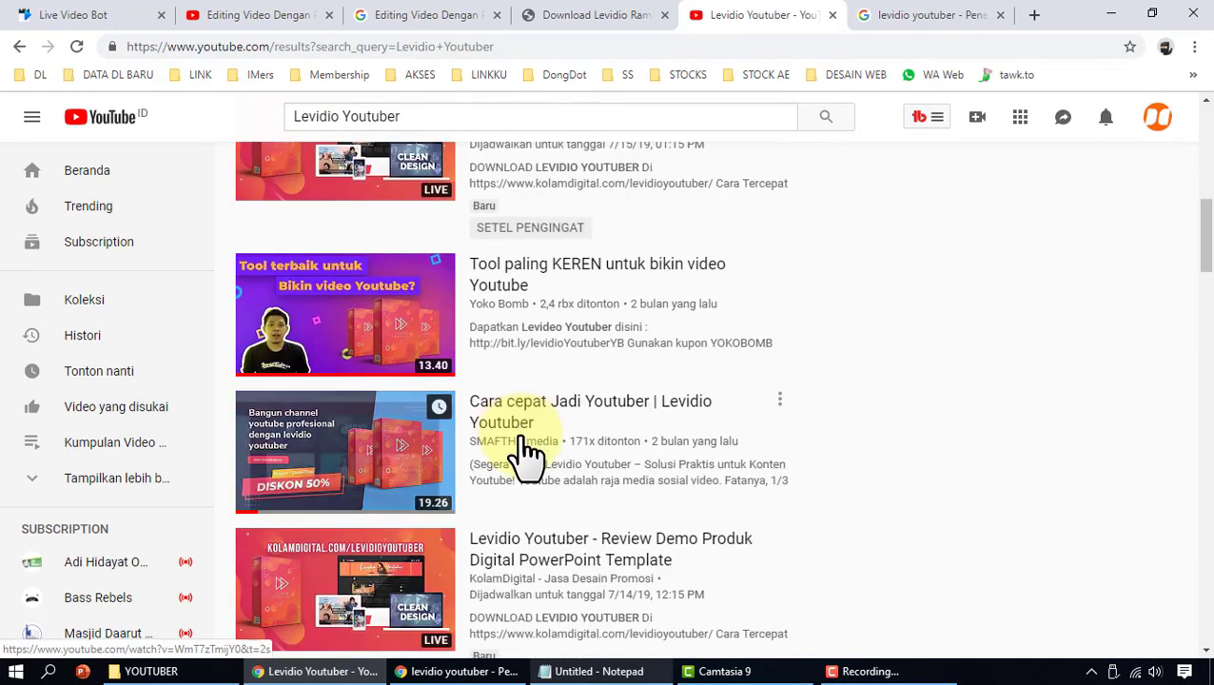
pyautogui.scroll(-2, 528, 455)
pyautogui.scroll(-2, 537, 419)
pyautogui.scroll(-4, 537, 423)
pyautogui.scroll(-4, 540, 419)
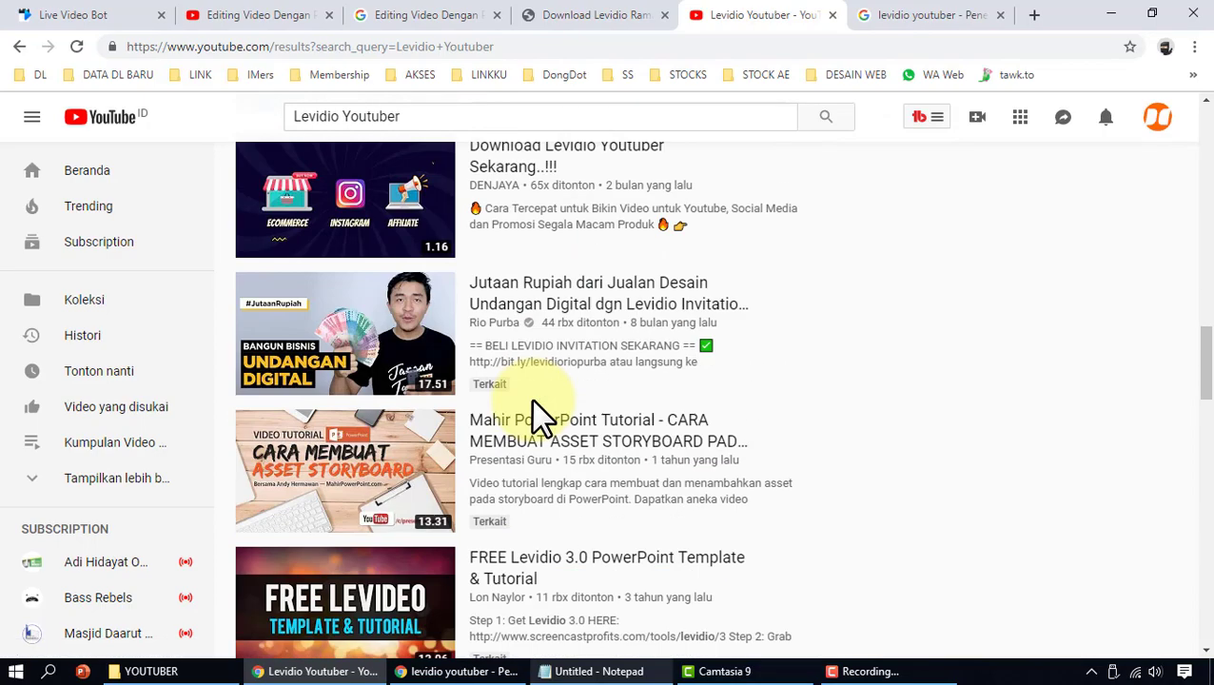
pyautogui.scroll(-2, 540, 416)
pyautogui.scroll(-4, 536, 409)
pyautogui.scroll(-1, 533, 416)
pyautogui.scroll(1, 534, 417)
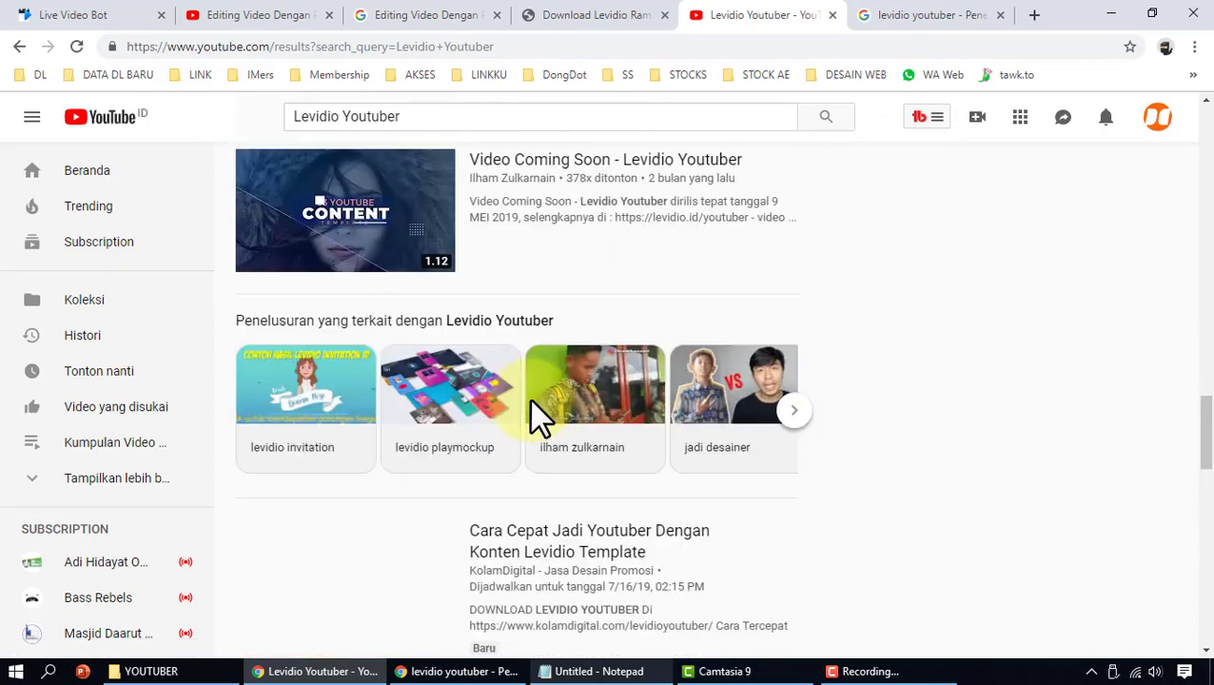
pyautogui.scroll(9, 535, 411)
pyautogui.scroll(5, 538, 415)
pyautogui.scroll(5, 532, 419)
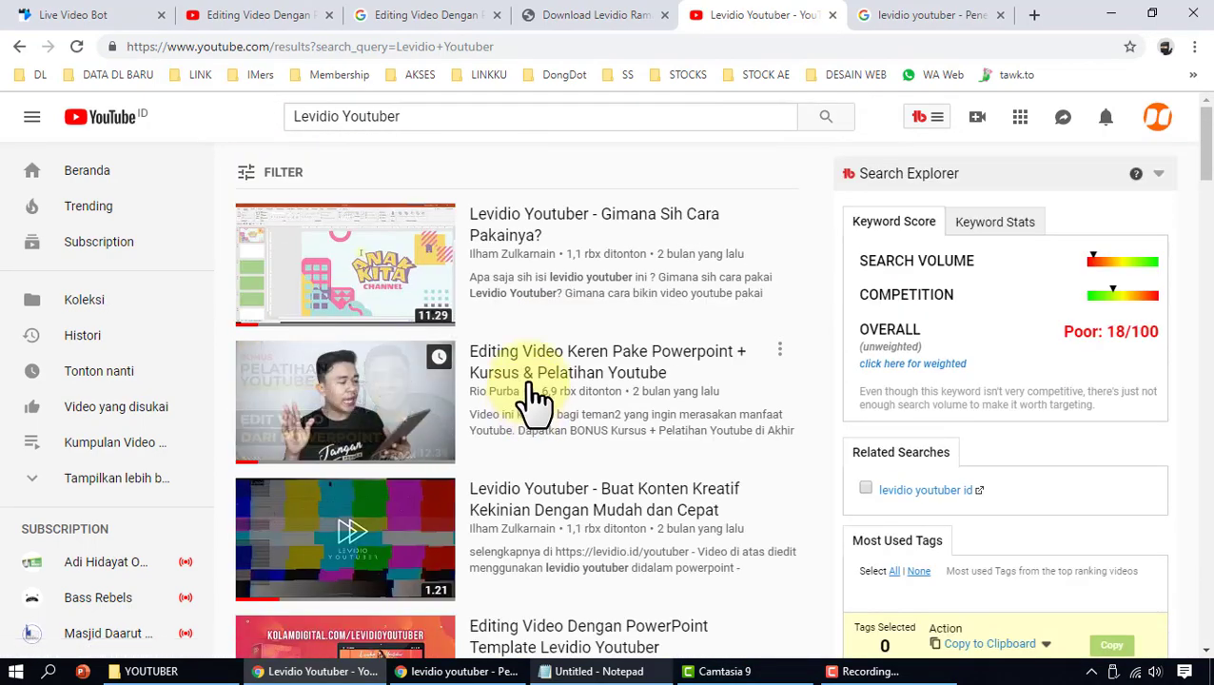
pyautogui.scroll(-4, 532, 419)
pyautogui.scroll(3, 515, 370)
pyautogui.scroll(2, 515, 305)
pyautogui.scroll(-2, 514, 447)
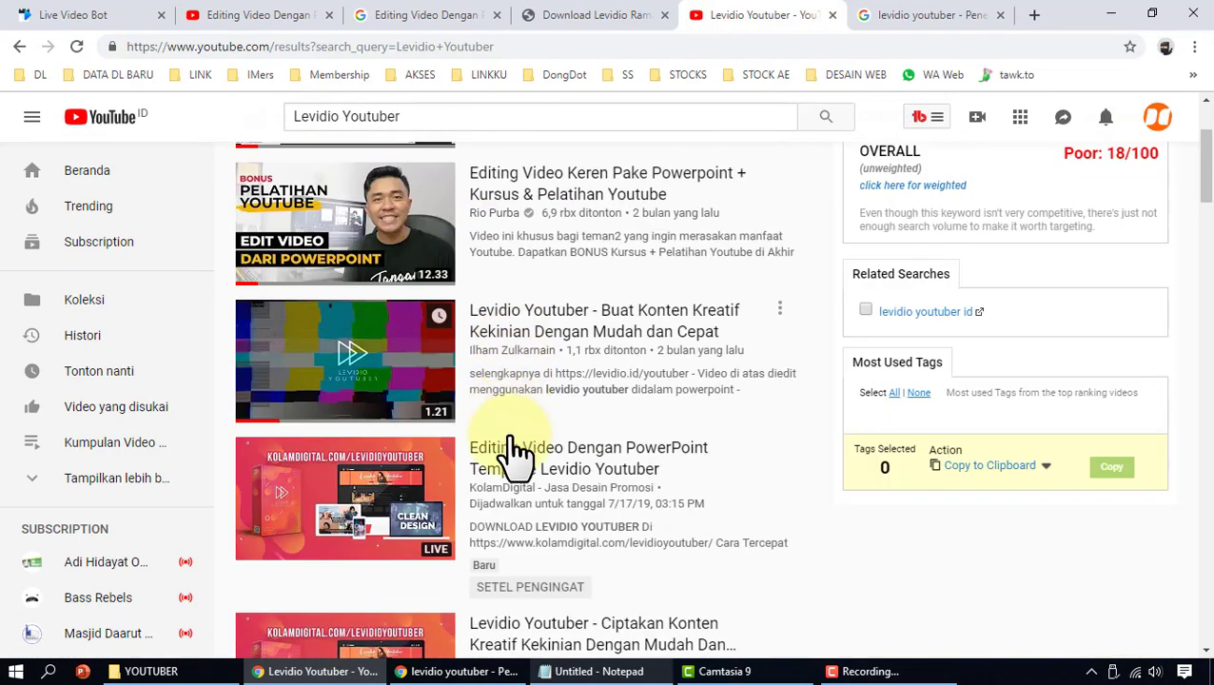
pyautogui.scroll(-1, 526, 455)
pyautogui.scroll(2, 523, 381)
# Step: Reload the 'levidio youtuber' Google video results, check the KolamDigital uploads, then go to the incognito window
pyautogui.click(903, 14)
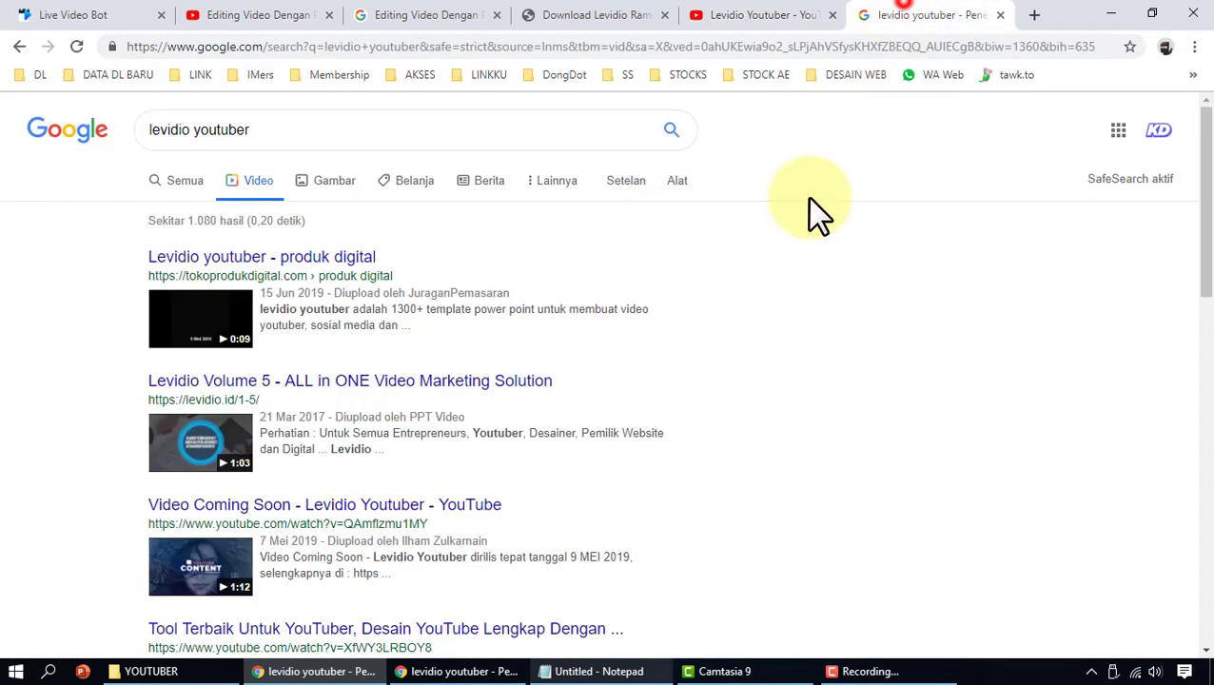
pyautogui.click(77, 47)
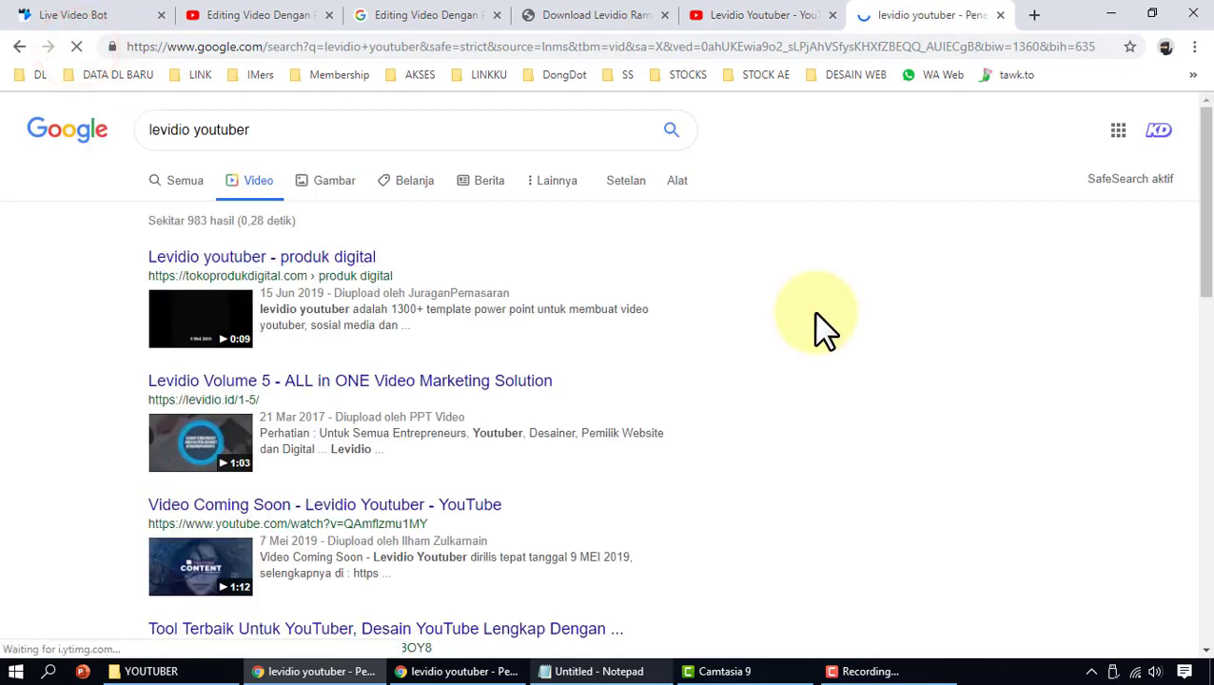
pyautogui.scroll(-1, 813, 313)
pyautogui.scroll(-3, 813, 313)
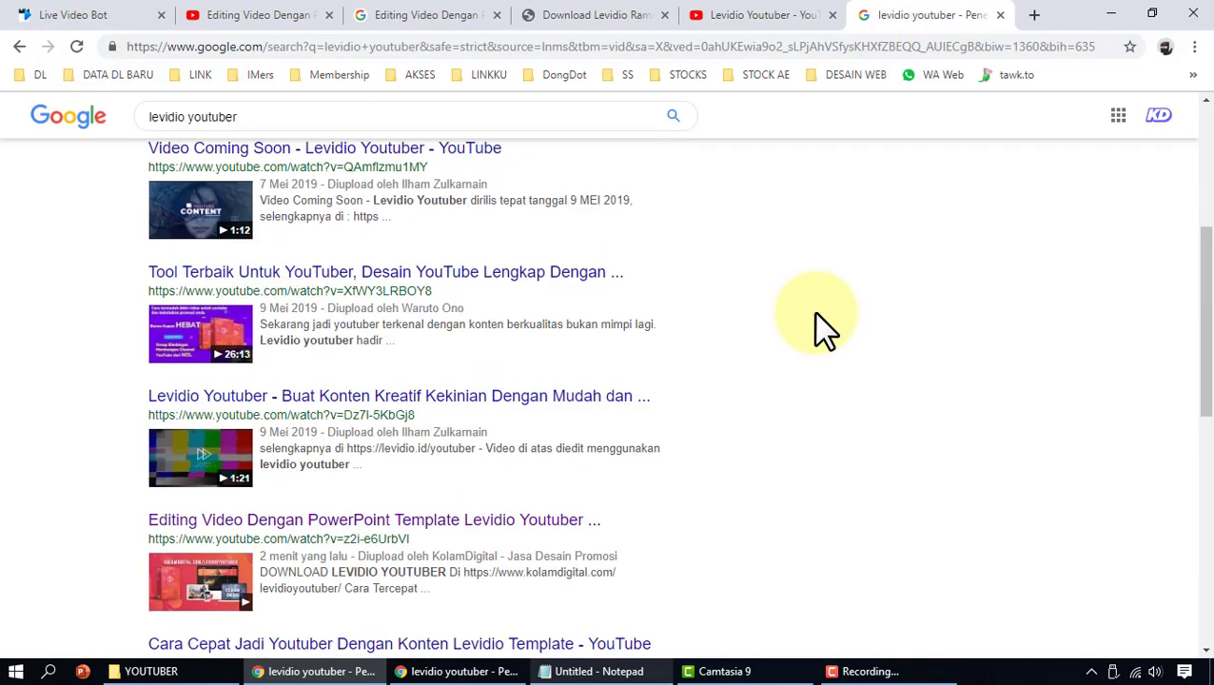
pyautogui.scroll(-1, 813, 313)
pyautogui.scroll(3, 302, 466)
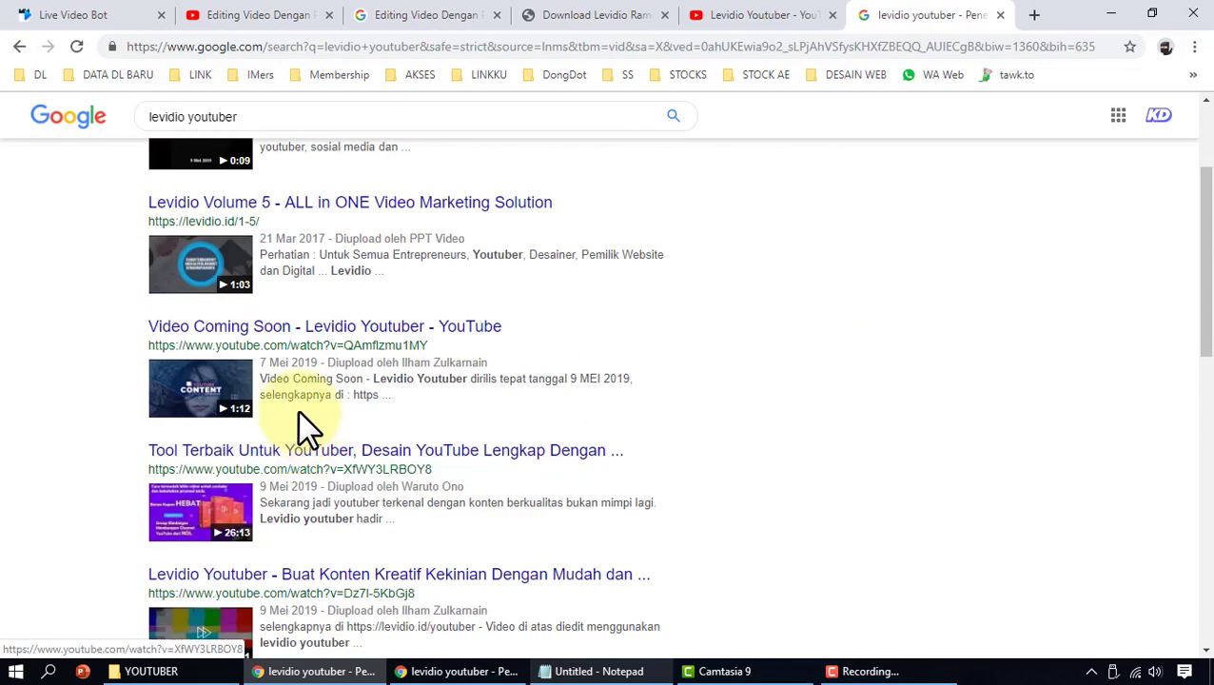
pyautogui.scroll(2, 285, 418)
pyautogui.scroll(-1, 272, 305)
pyautogui.scroll(-1, 276, 338)
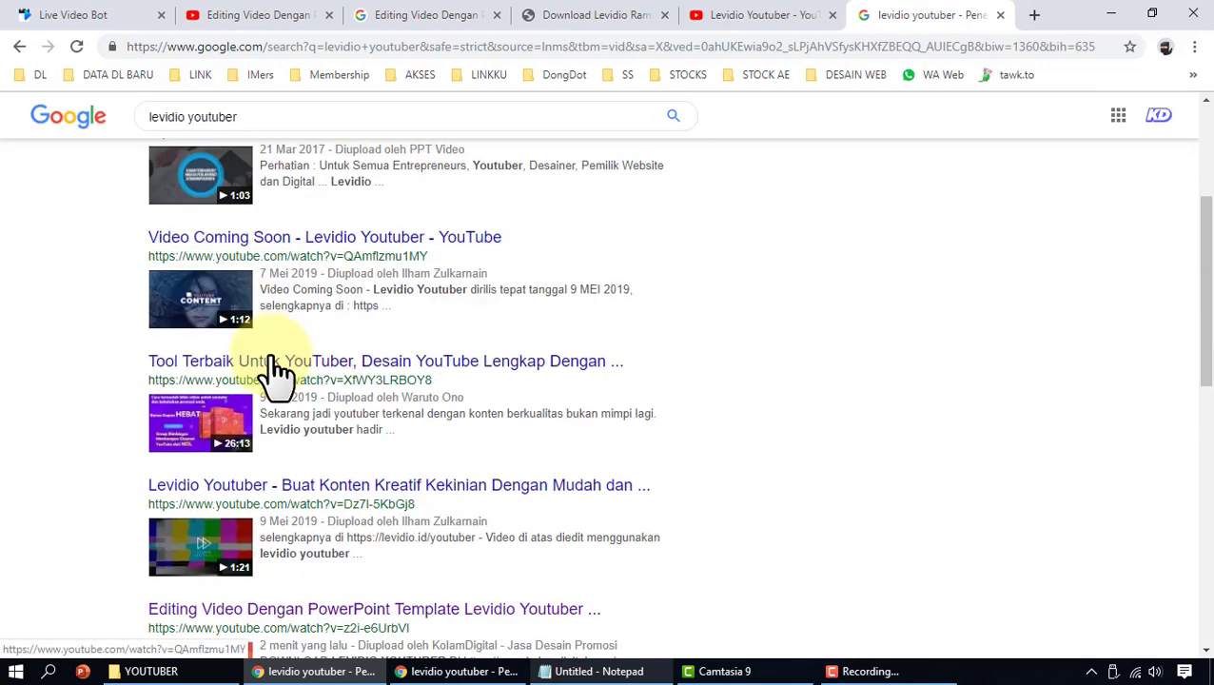
pyautogui.scroll(-1, 282, 401)
pyautogui.scroll(-2, 290, 437)
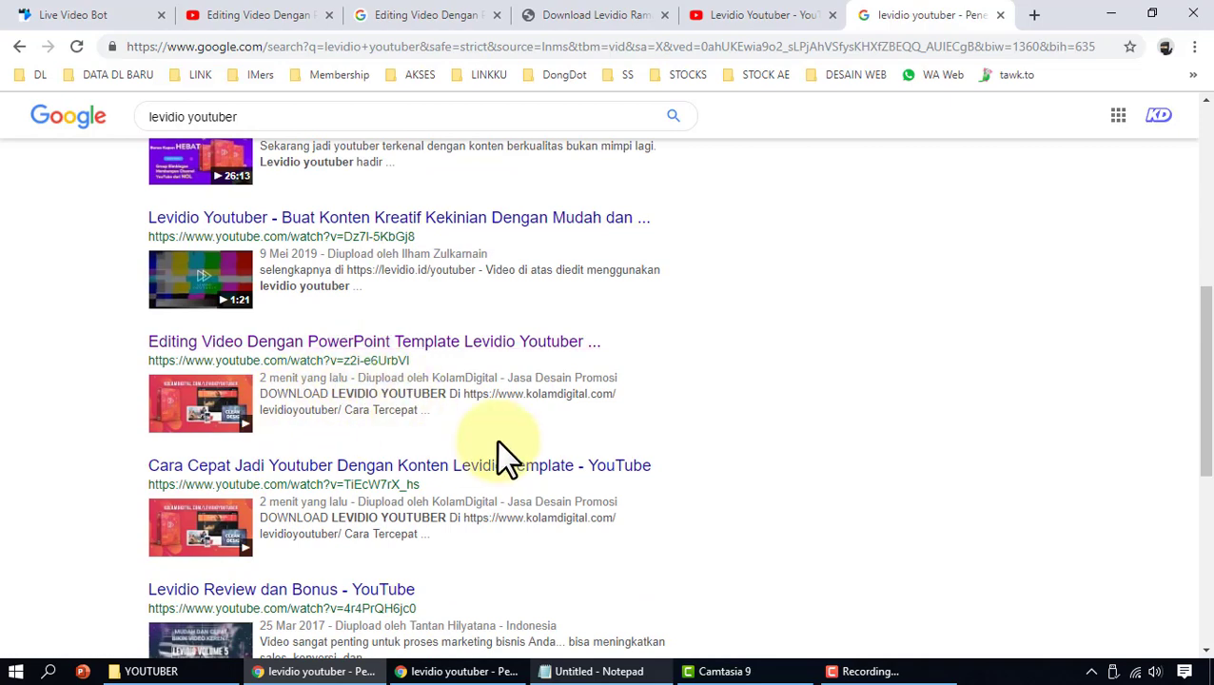
pyautogui.scroll(-1, 479, 466)
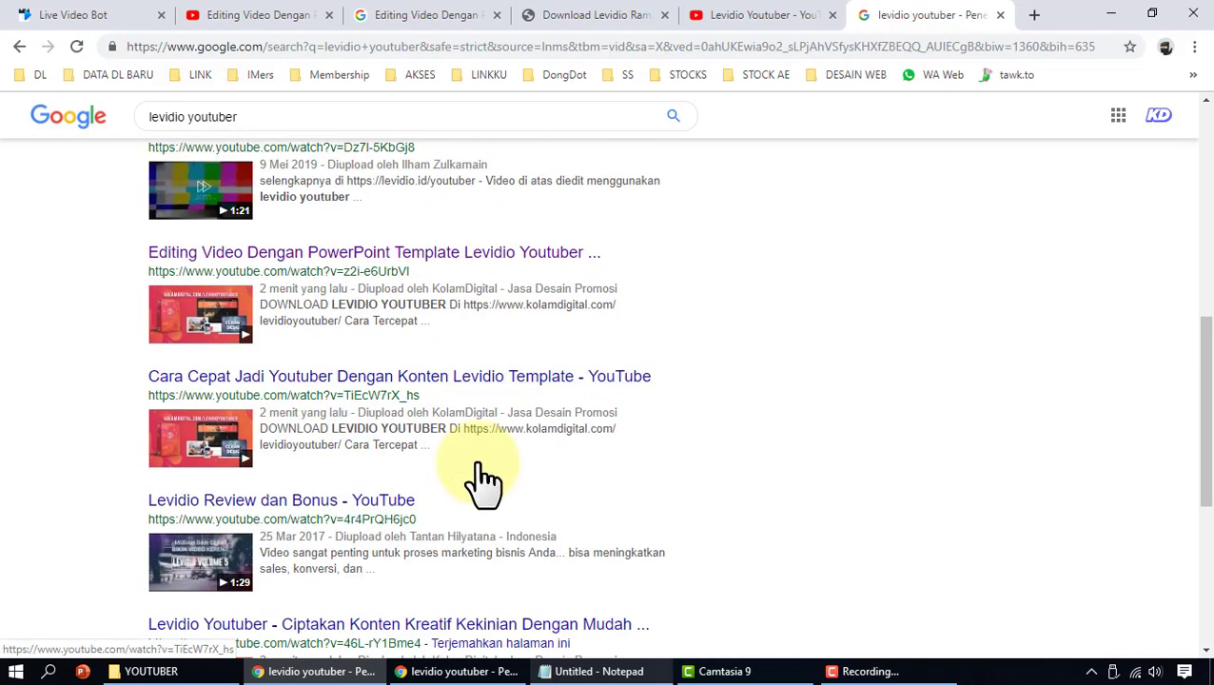
pyautogui.scroll(-1, 477, 471)
pyautogui.scroll(-2, 480, 468)
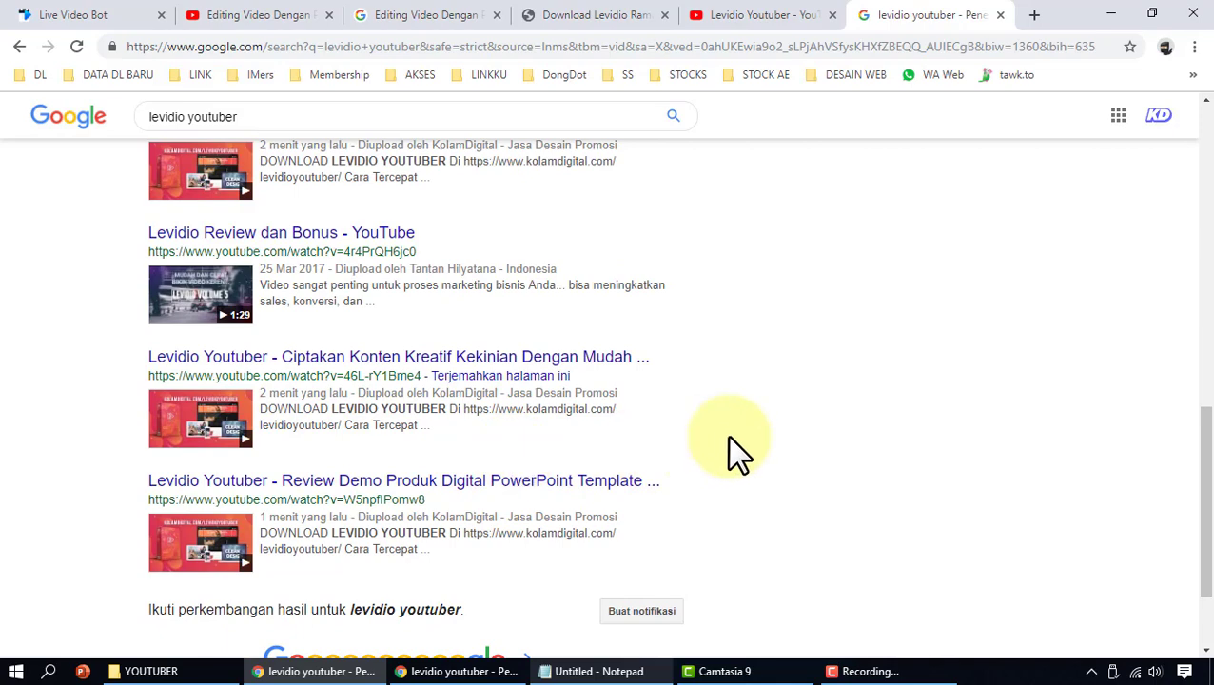
pyautogui.scroll(4, 727, 436)
pyautogui.scroll(5, 727, 437)
pyautogui.scroll(1, 727, 437)
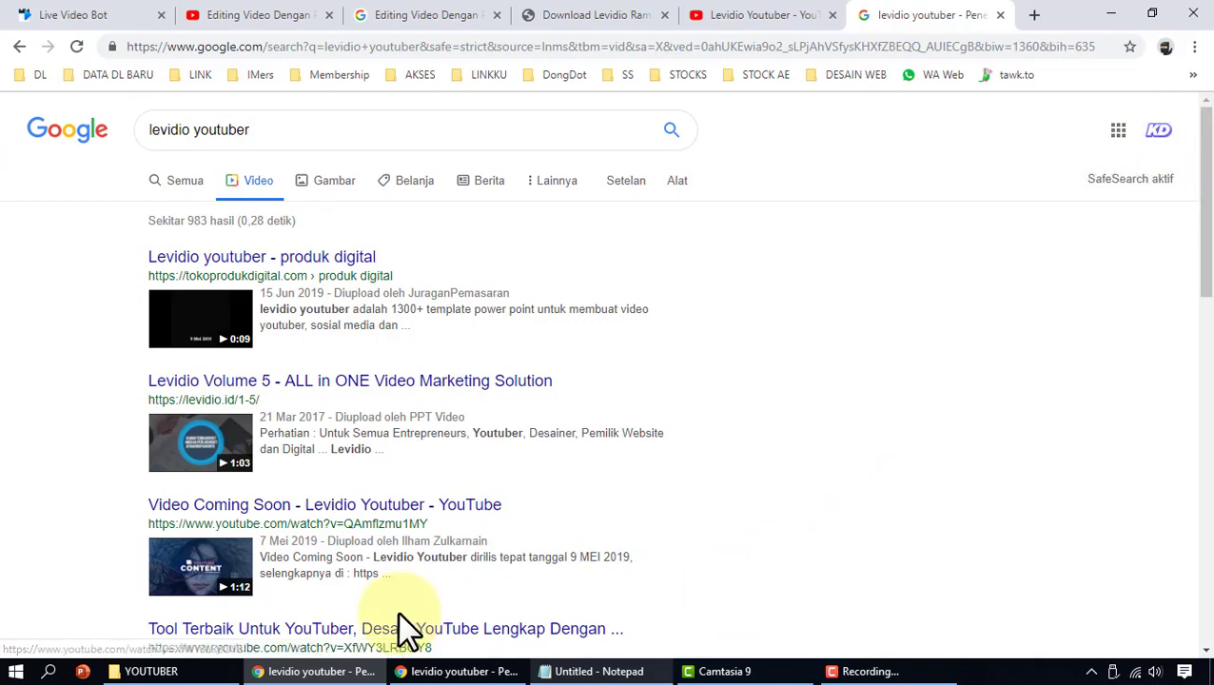
pyautogui.click(423, 671)
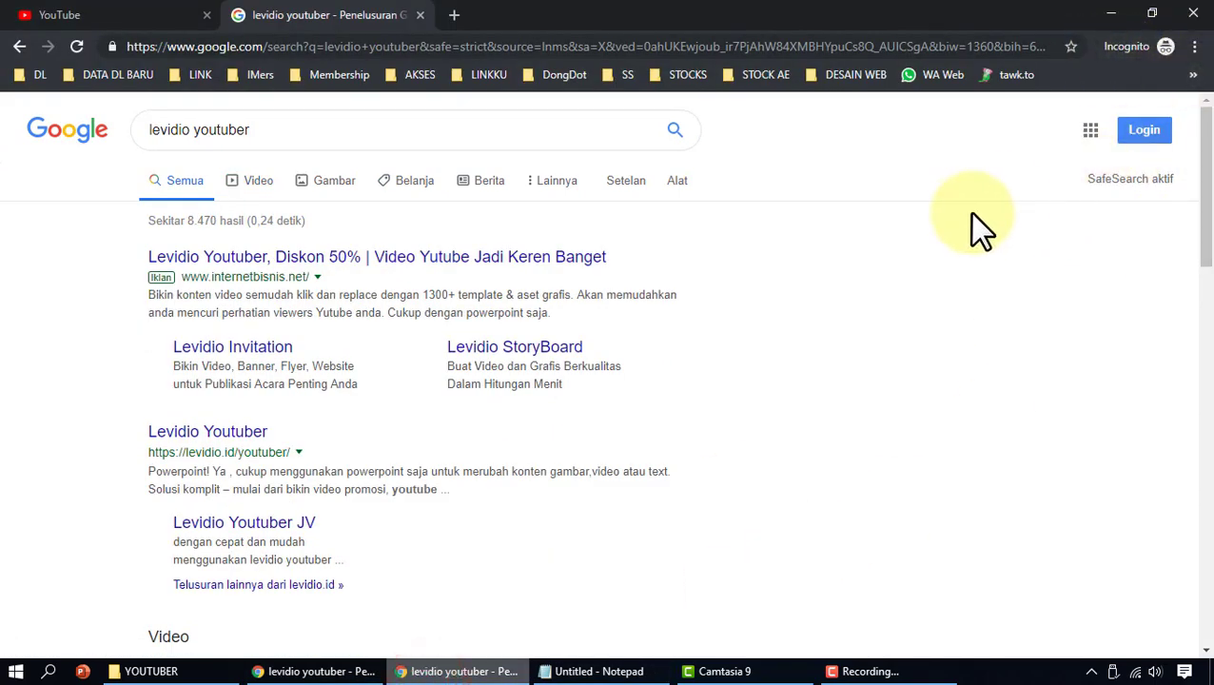
# Step: Refresh the incognito 'levidio youtuber' results and browse the video carousel
pyautogui.click(75, 48)
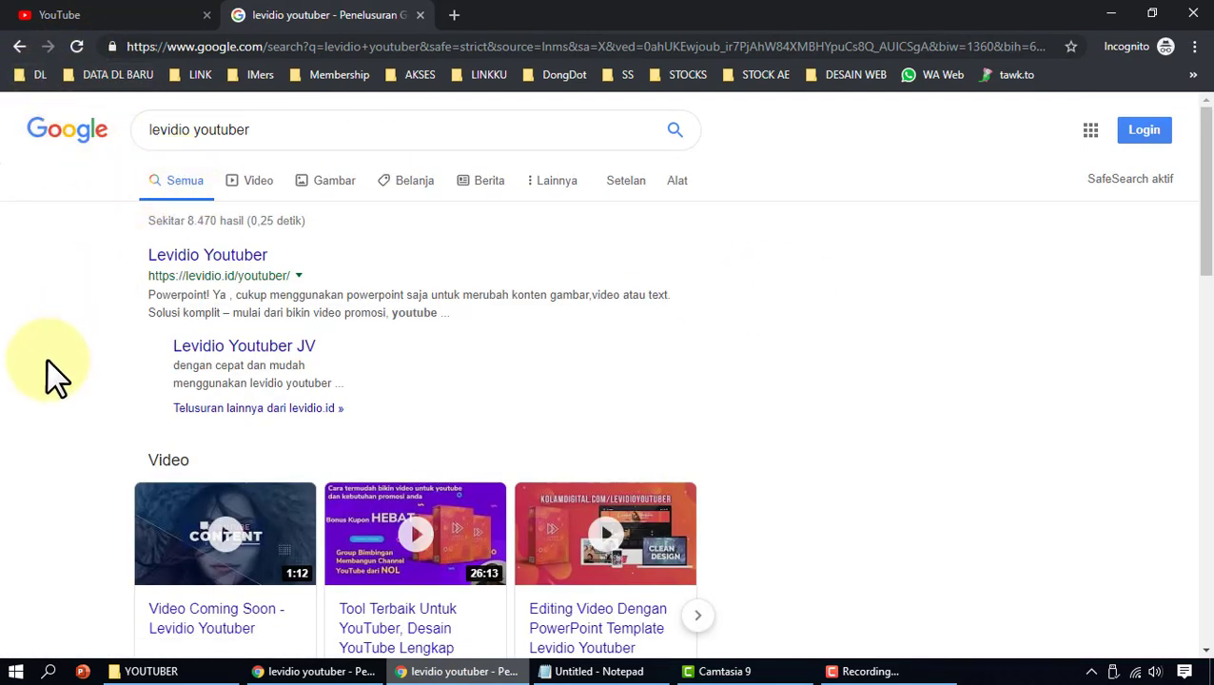
pyautogui.scroll(-1, 47, 361)
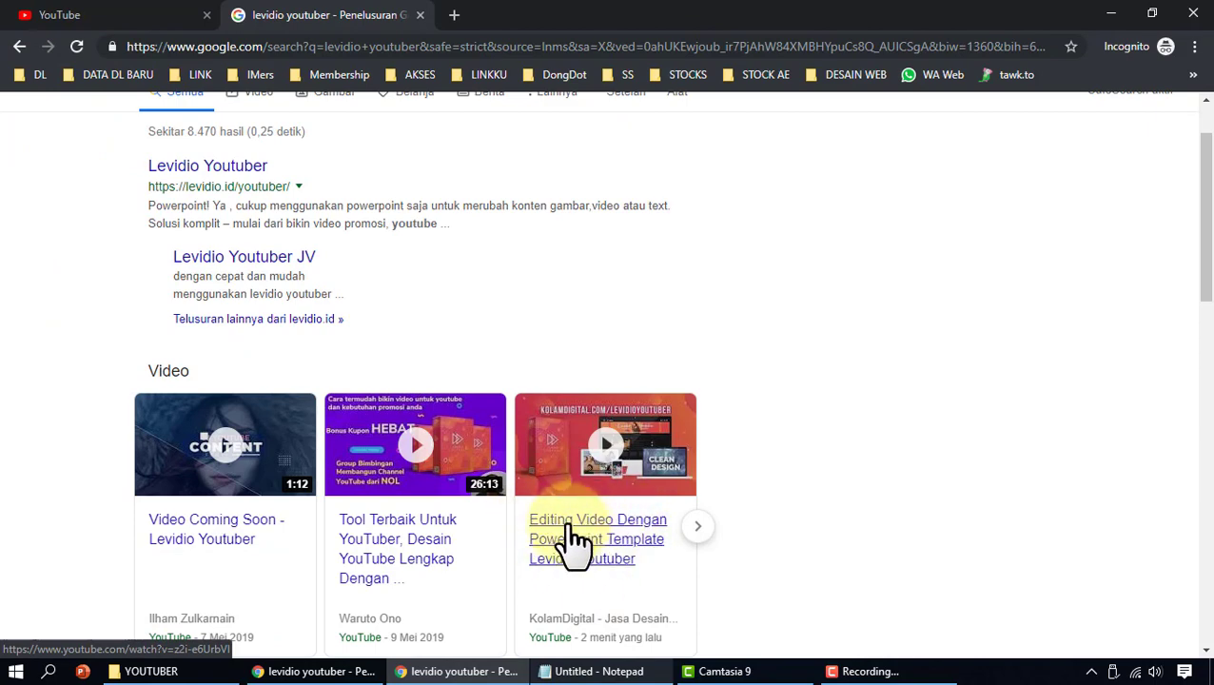
pyautogui.click(700, 528)
pyautogui.click(134, 524)
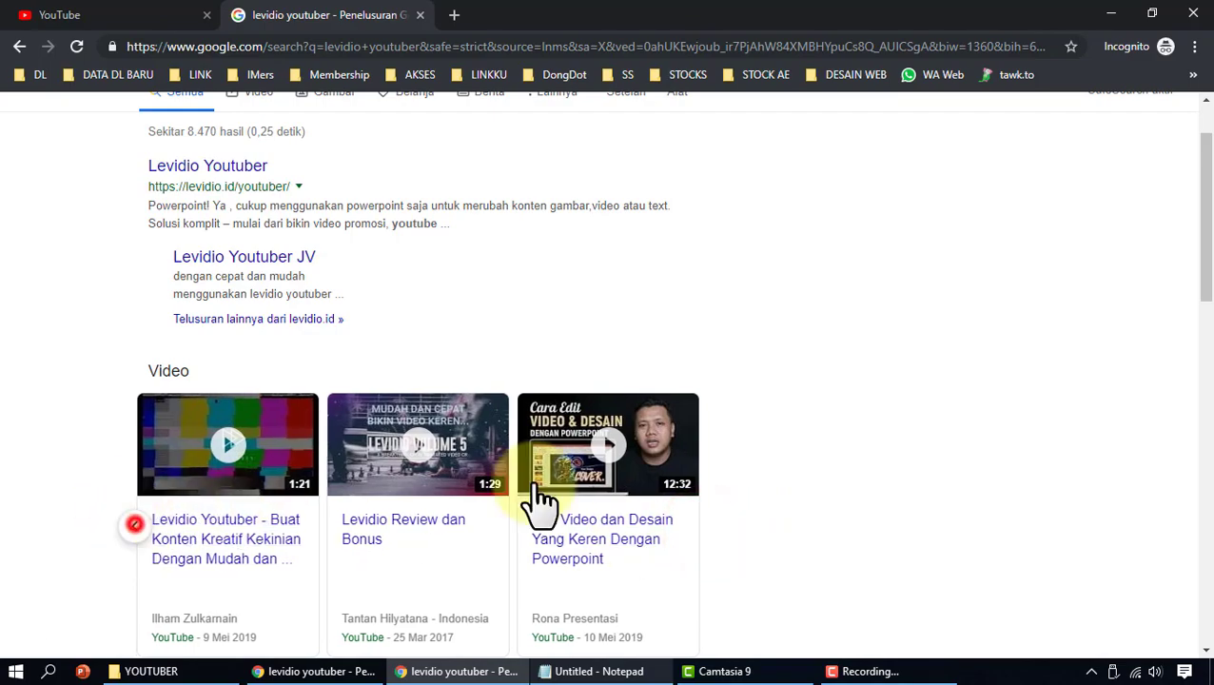
pyautogui.scroll(-2, 828, 490)
pyautogui.scroll(-2, 441, 501)
pyautogui.scroll(-5, 188, 486)
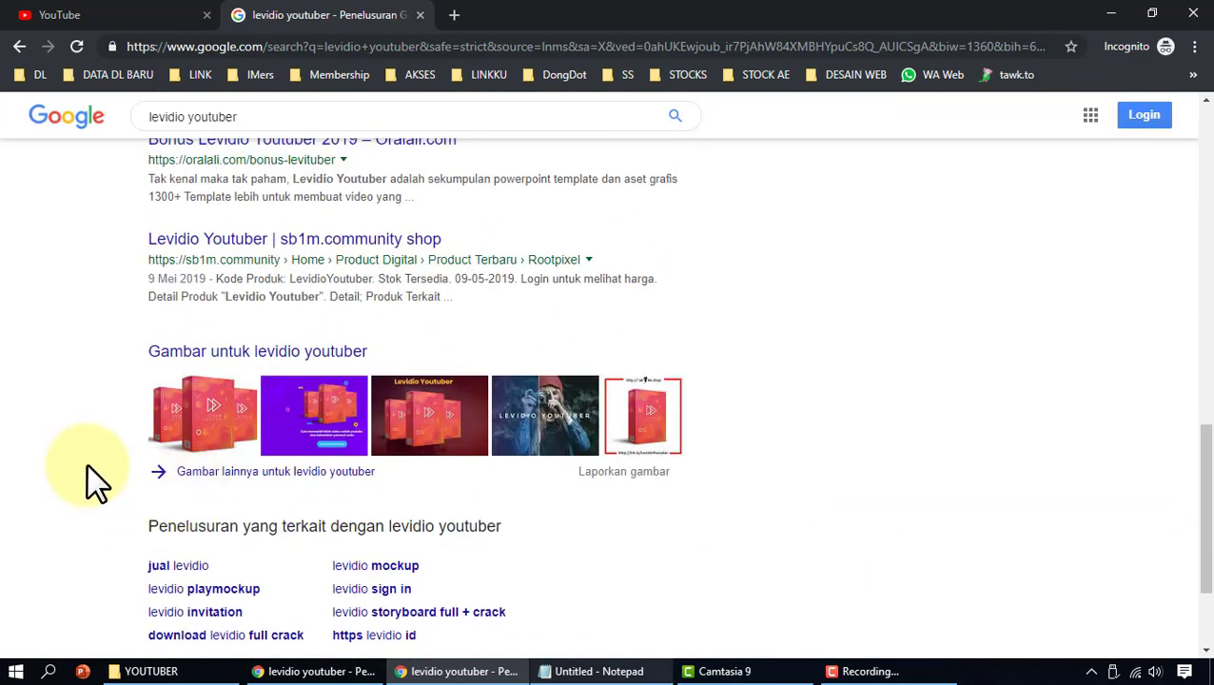
pyautogui.scroll(-2, 95, 483)
pyautogui.scroll(5, 141, 428)
pyautogui.scroll(8, 177, 368)
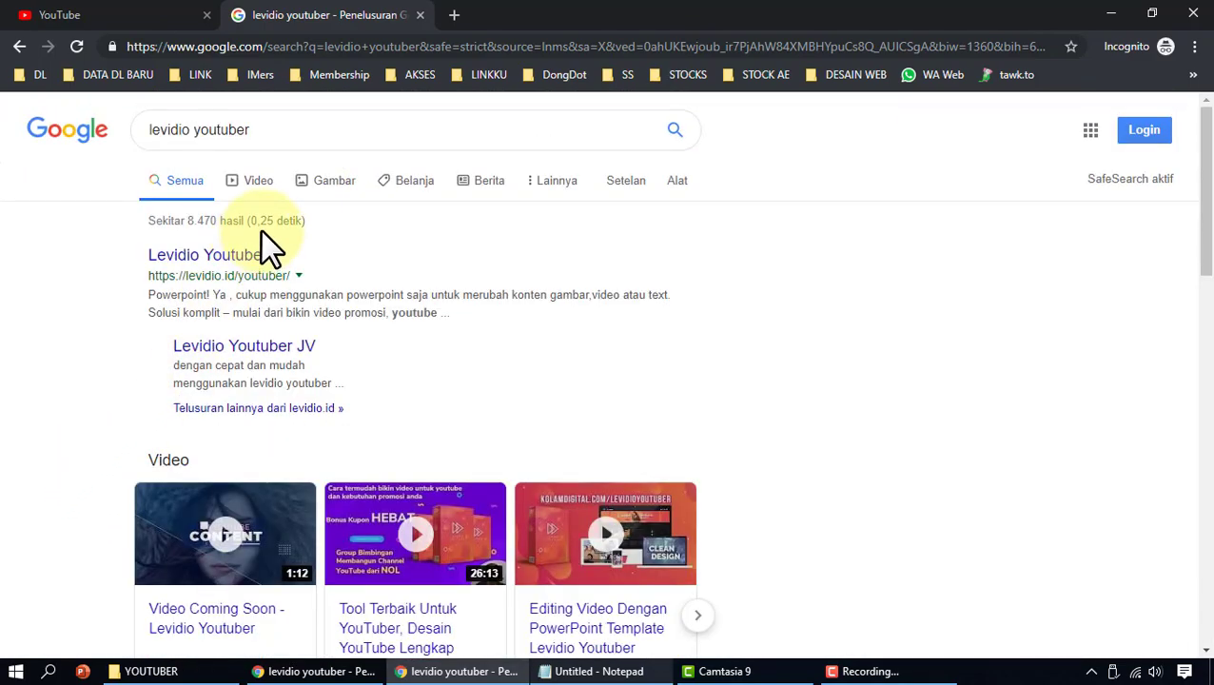
# Step: Filter to video results and open 'Levidio Youtuber - Ciptakan Konten Kreatif…'
pyautogui.click(253, 185)
pyautogui.scroll(-1, 875, 375)
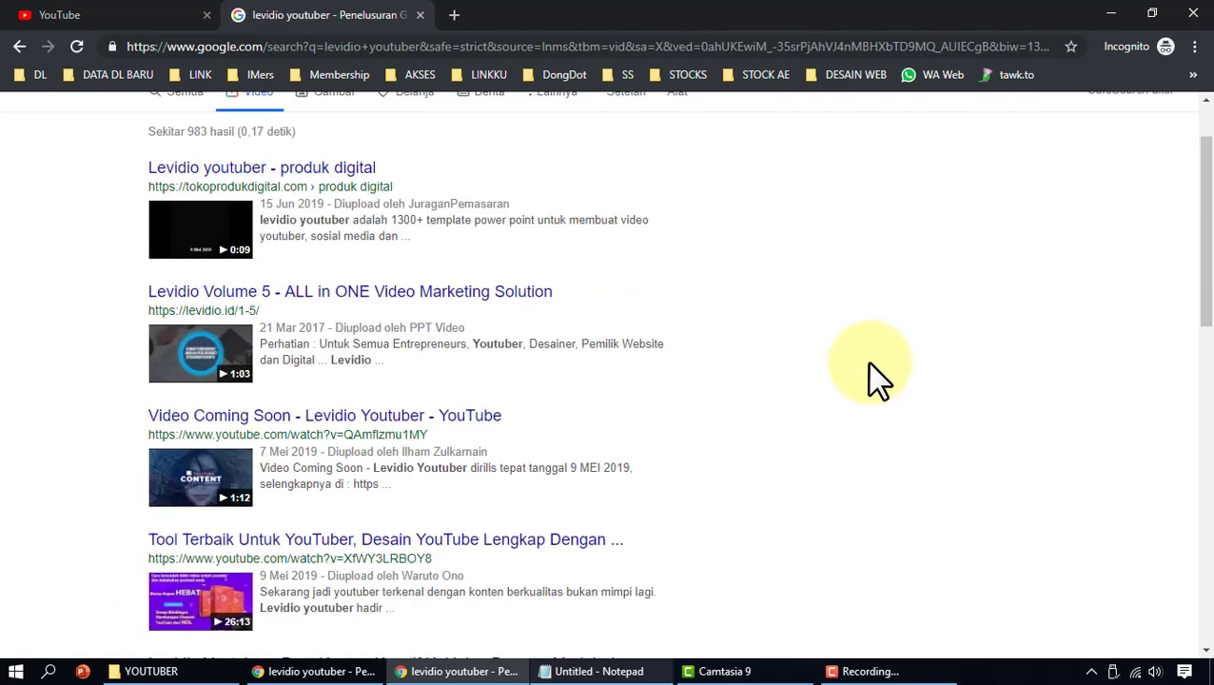
pyautogui.scroll(-3, 875, 379)
pyautogui.scroll(-2, 875, 379)
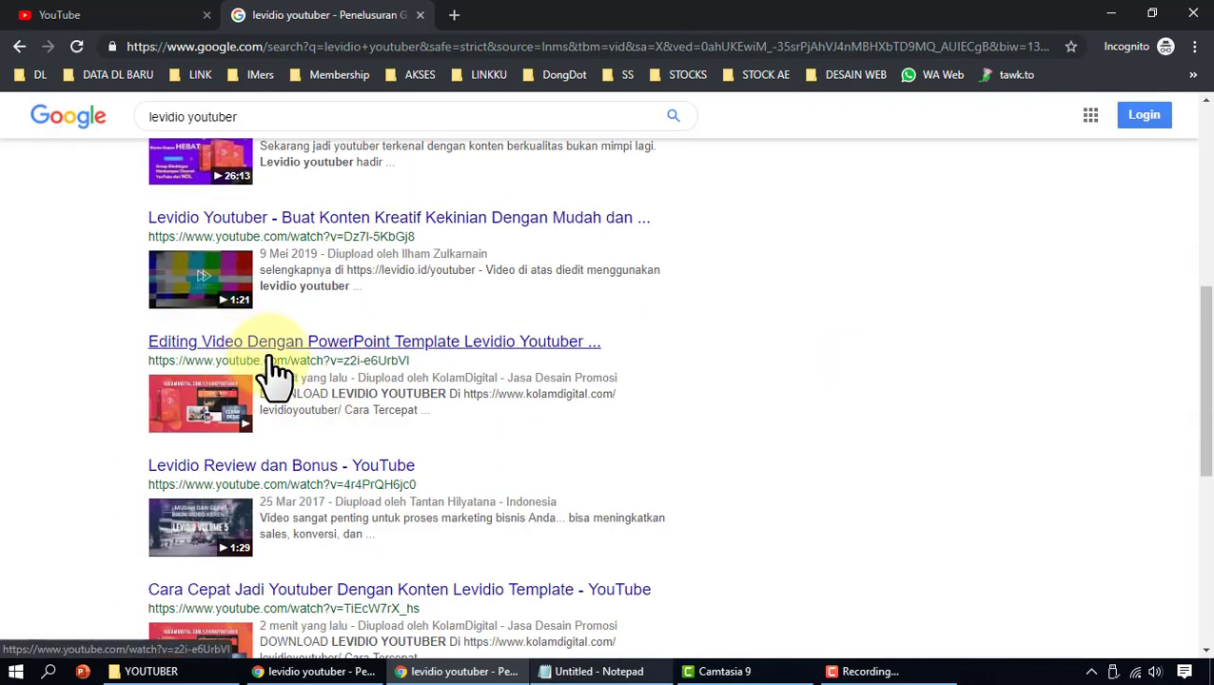
pyautogui.scroll(-2, 552, 399)
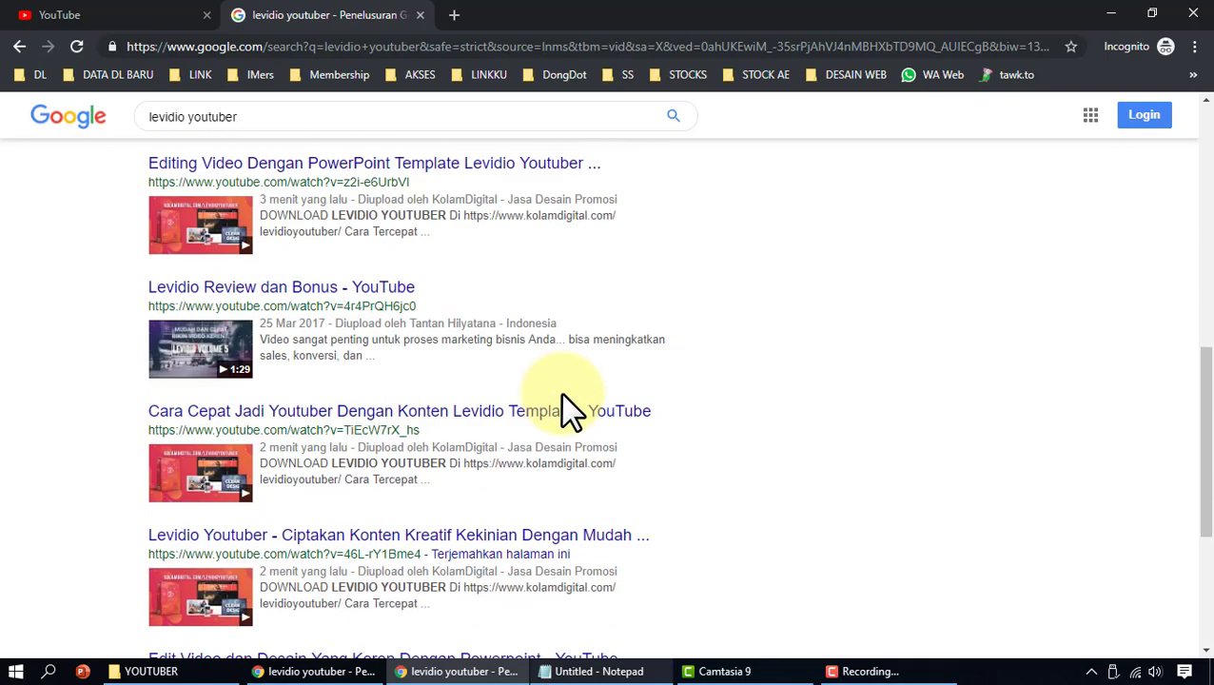
pyautogui.scroll(-1, 306, 460)
pyautogui.scroll(-2, 306, 325)
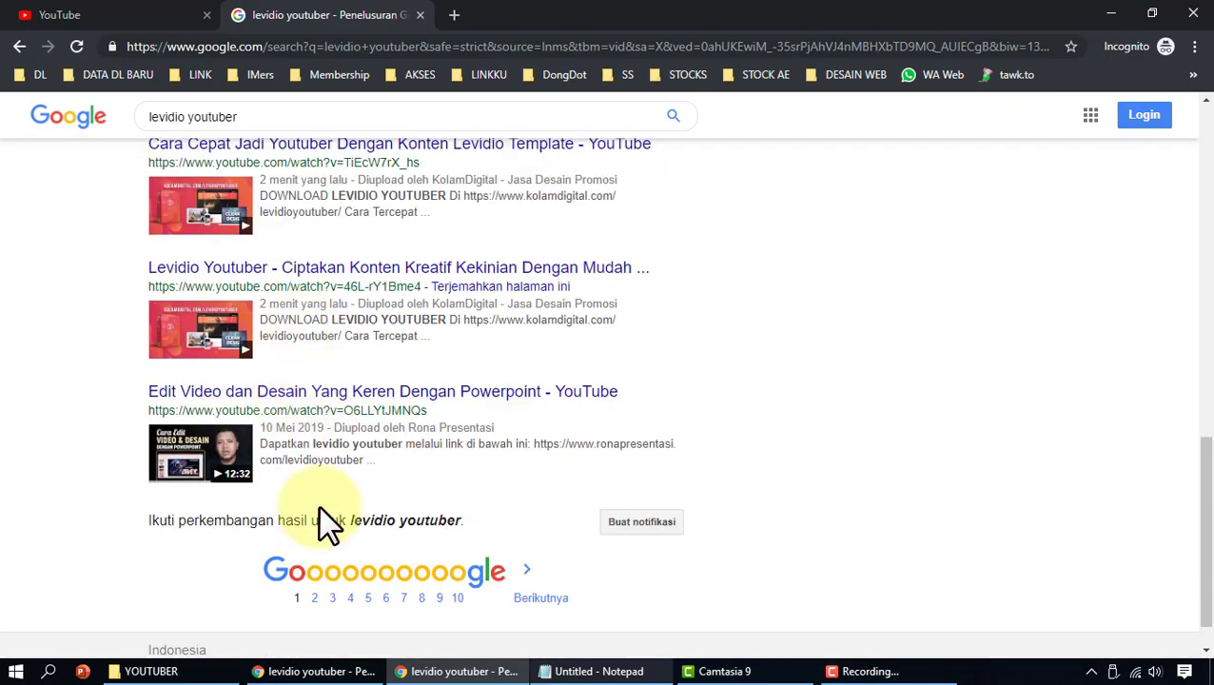
pyautogui.scroll(8, 318, 509)
pyautogui.scroll(2, 326, 495)
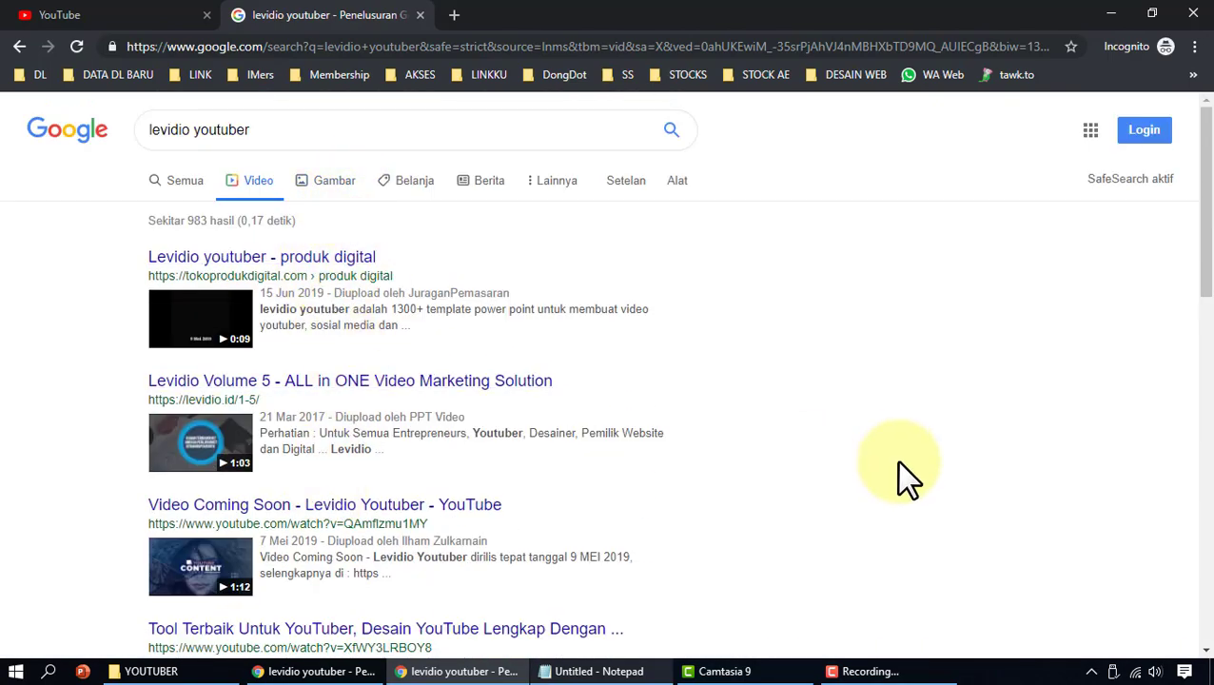
pyautogui.scroll(-4, 561, 466)
pyautogui.scroll(-1, 419, 495)
pyautogui.scroll(-3, 385, 442)
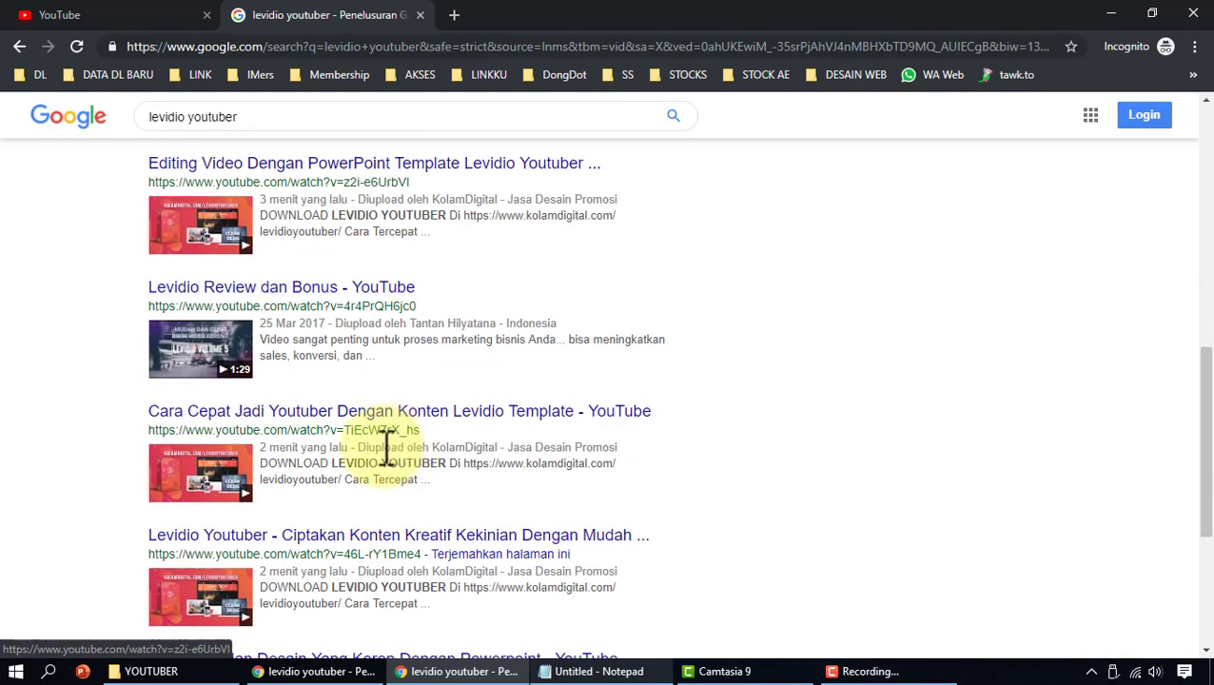
pyautogui.click(377, 535)
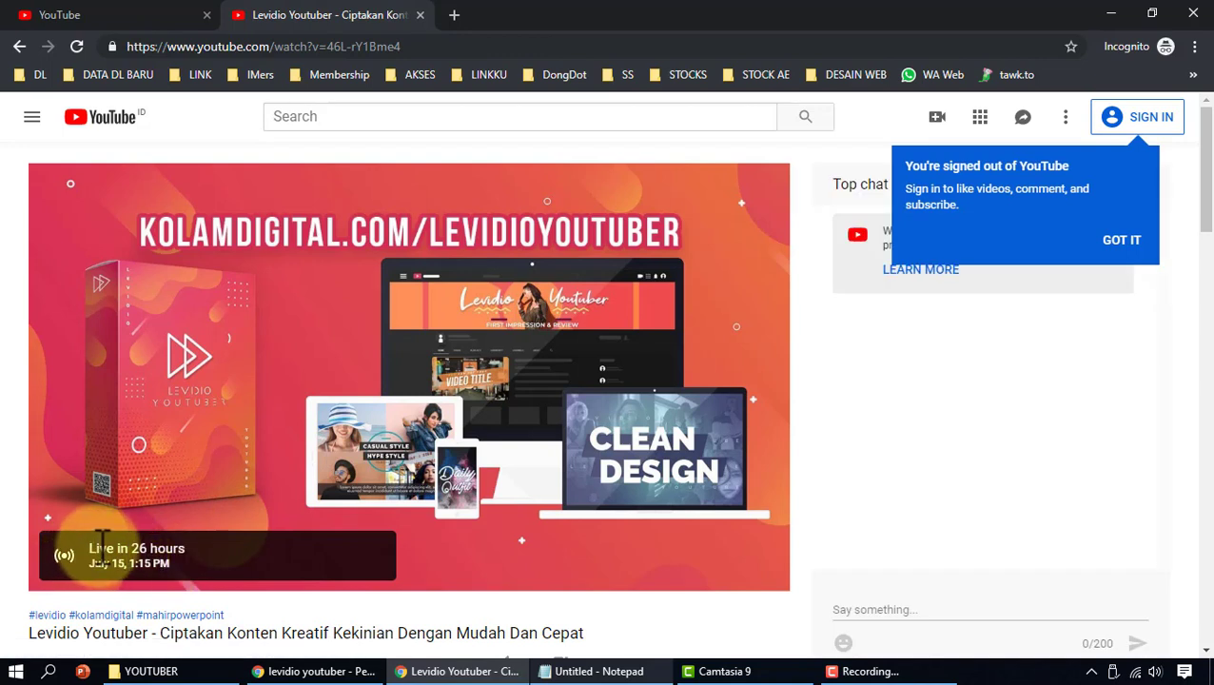
# Step: Highlight the 'Live in 26 hours' July 15 countdown, browse Up next, and return to YouTube home
pyautogui.moveTo(95, 548); pyautogui.dragTo(357, 535)
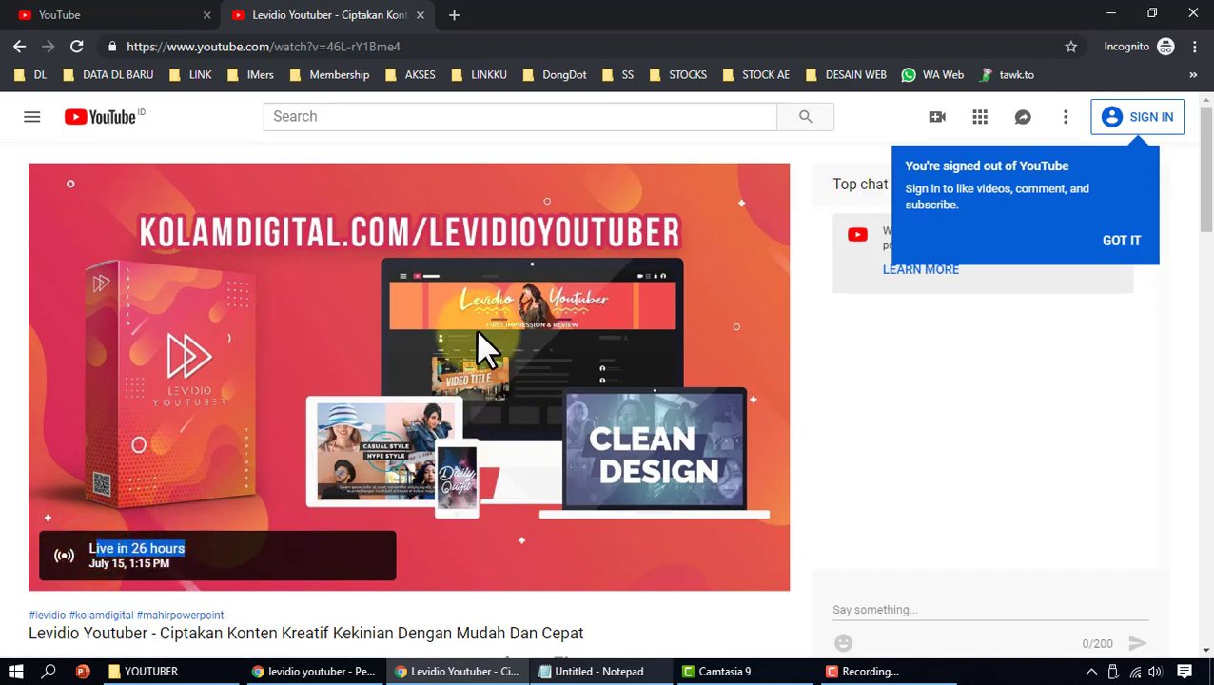
pyautogui.scroll(-3, 518, 352)
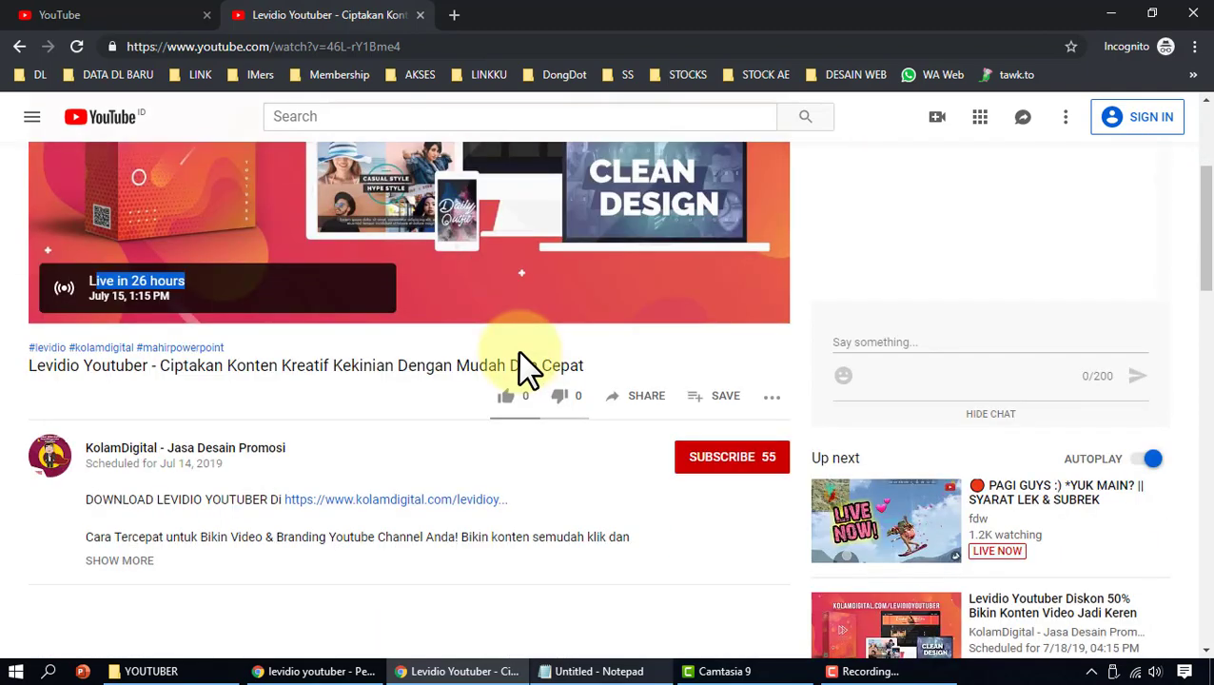
pyautogui.scroll(3, 518, 353)
pyautogui.scroll(-5, 824, 418)
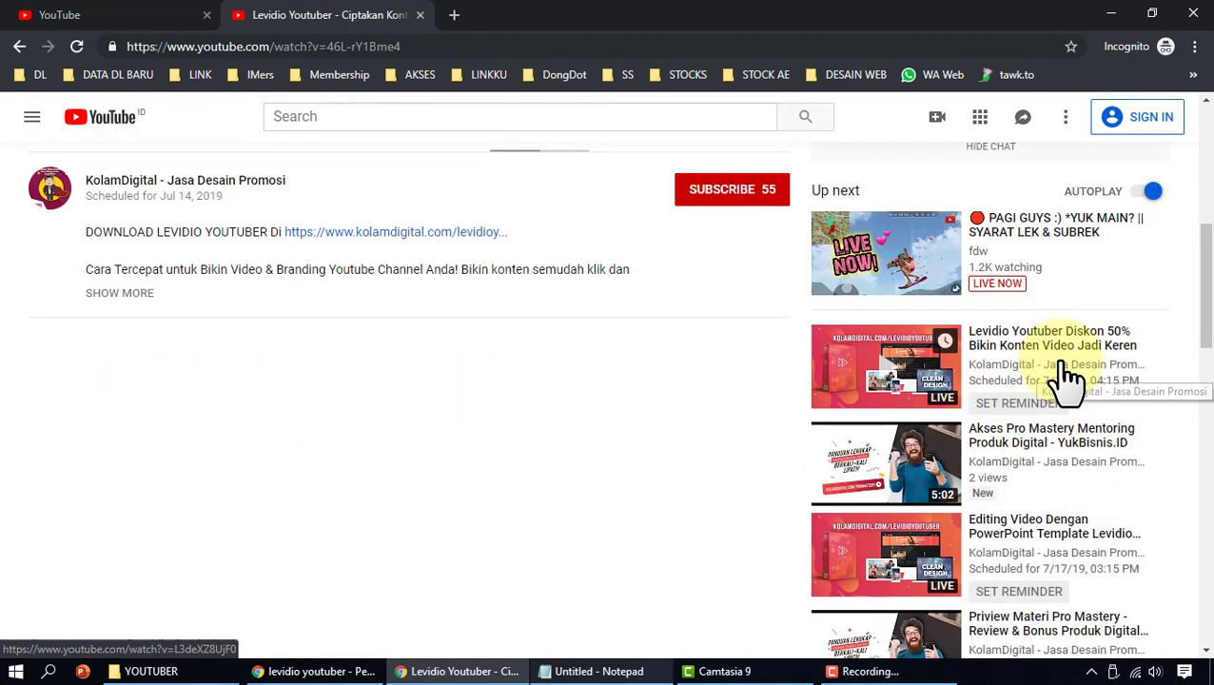
pyautogui.scroll(-2, 1060, 394)
pyautogui.scroll(-1, 1022, 366)
pyautogui.scroll(-4, 1020, 409)
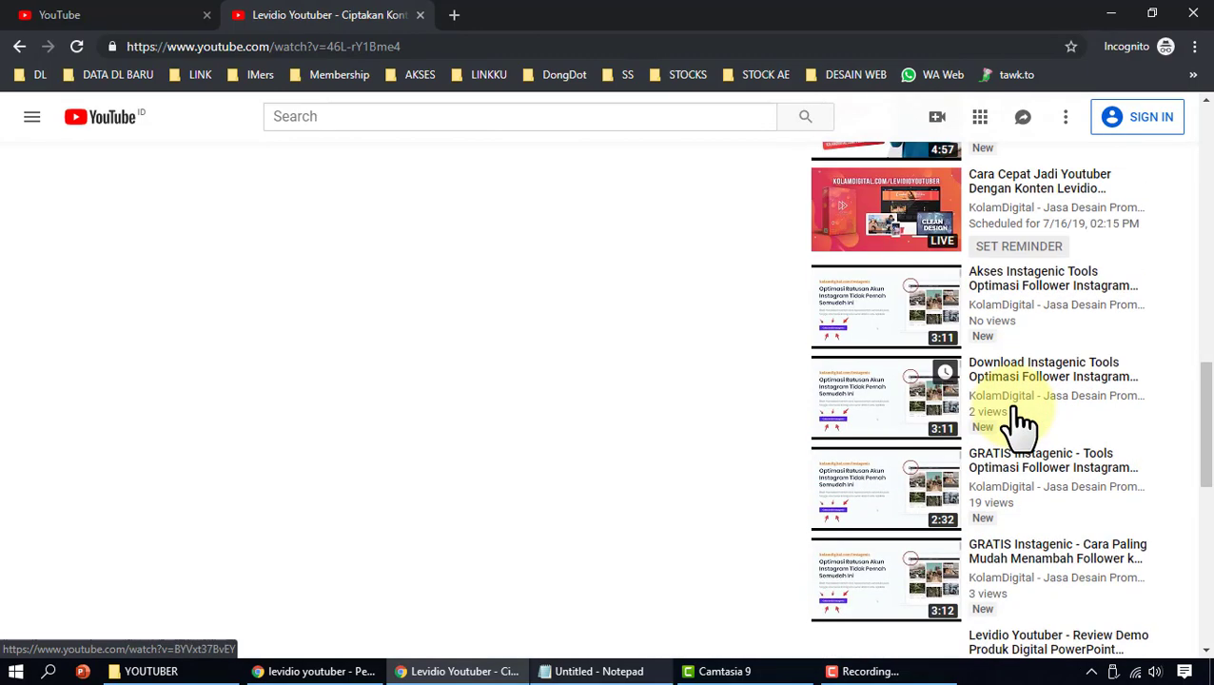
pyautogui.scroll(-3, 1020, 409)
pyautogui.scroll(-3, 1017, 407)
pyautogui.scroll(6, 1016, 404)
pyautogui.scroll(4, 390, 314)
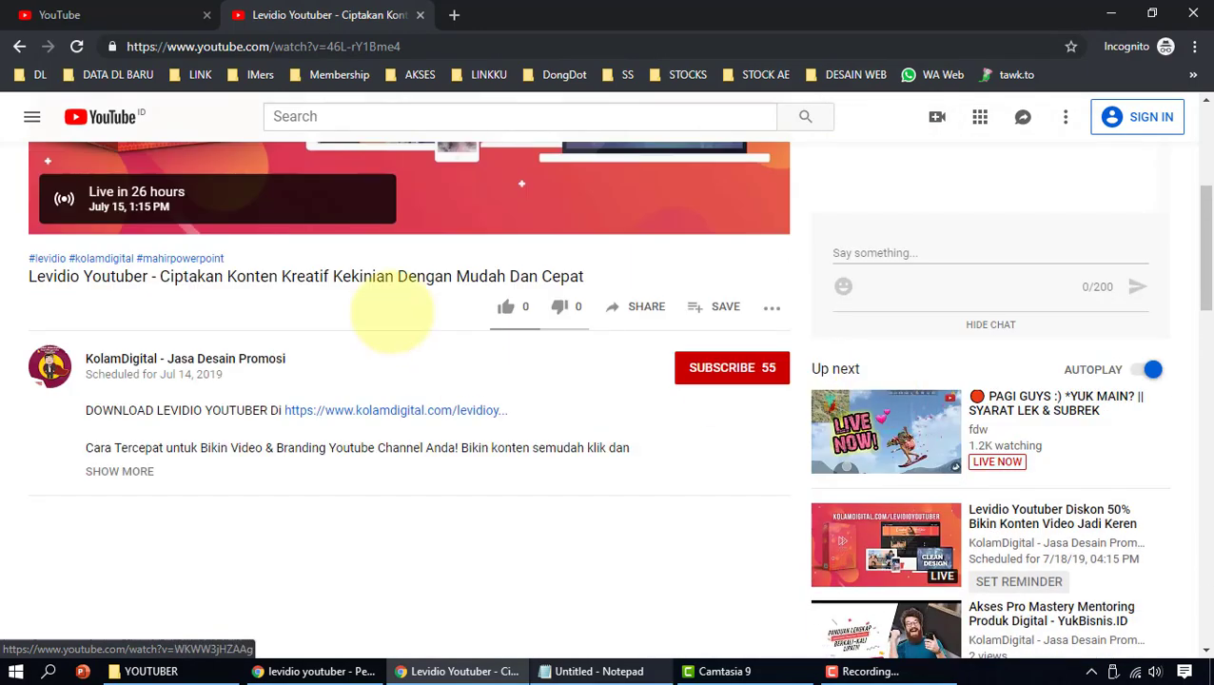
pyautogui.click(114, 15)
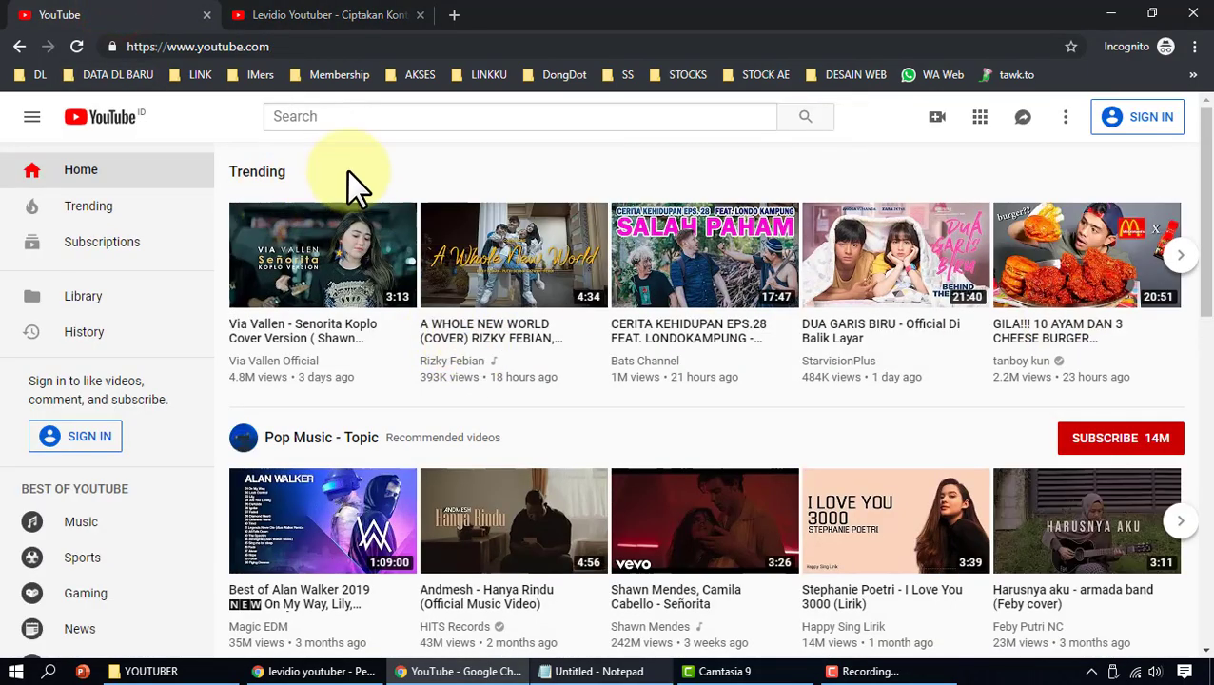
# Step: Search YouTube for 'levidio youtuber' and scroll through the results
pyautogui.click(381, 114)
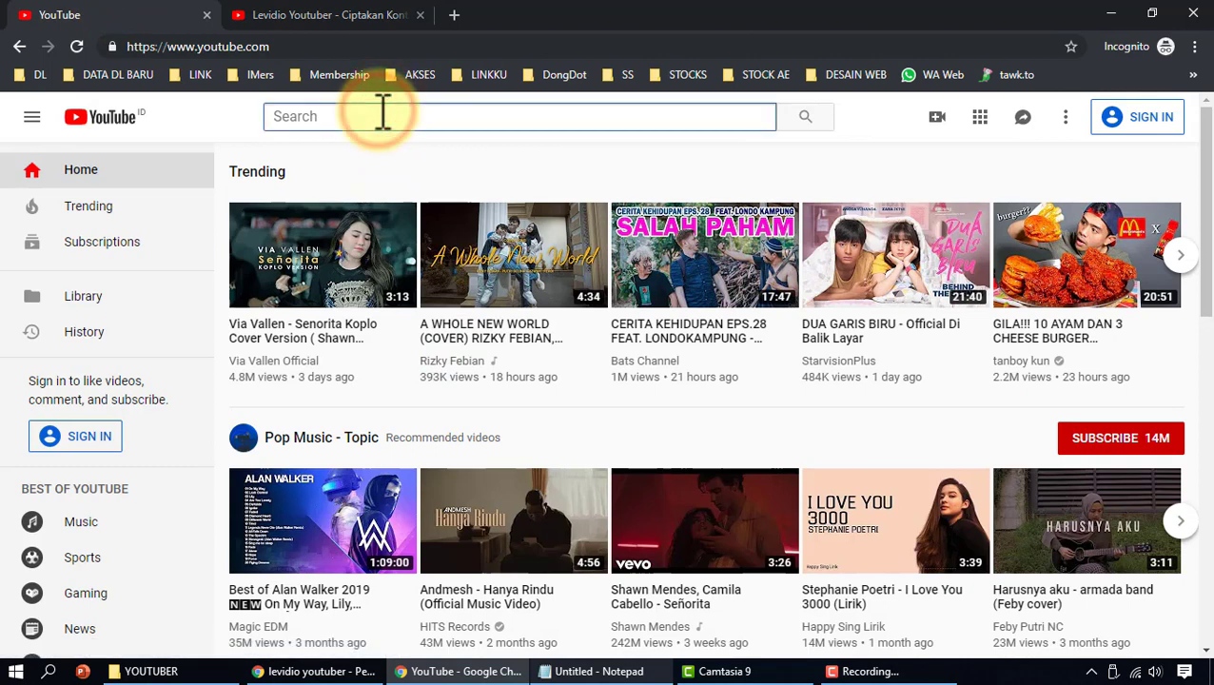
pyautogui.write('levidio youtuber')
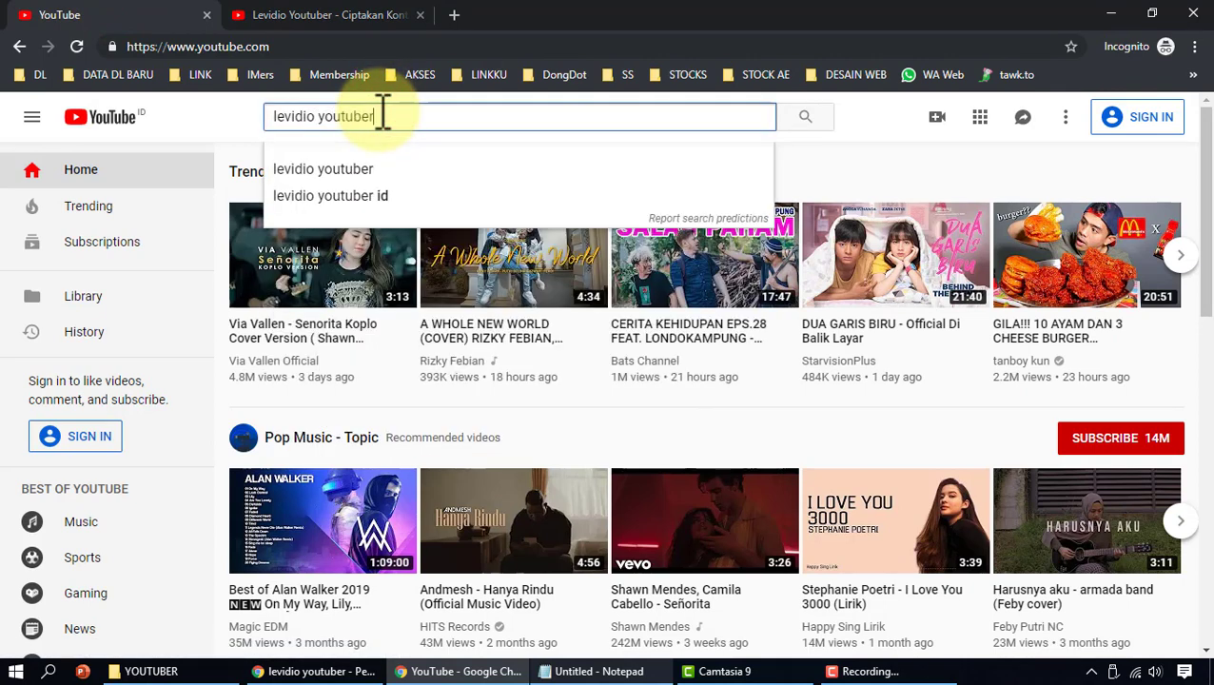
pyautogui.press('Return')
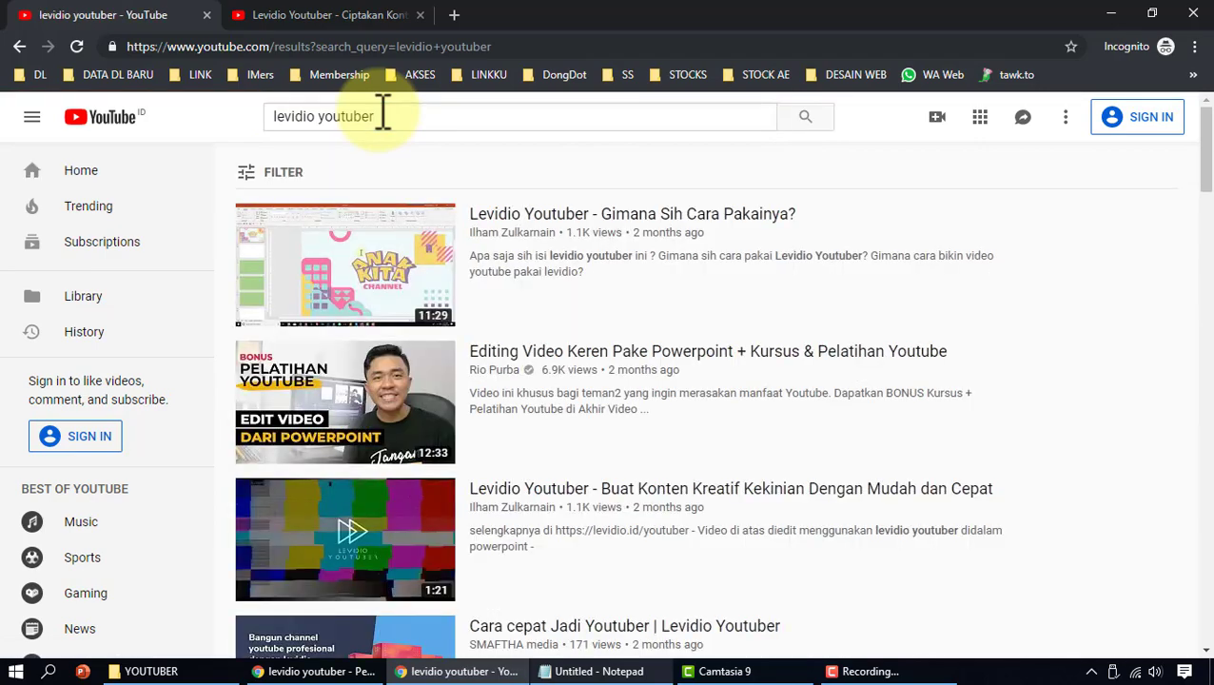
pyautogui.scroll(-3, 828, 419)
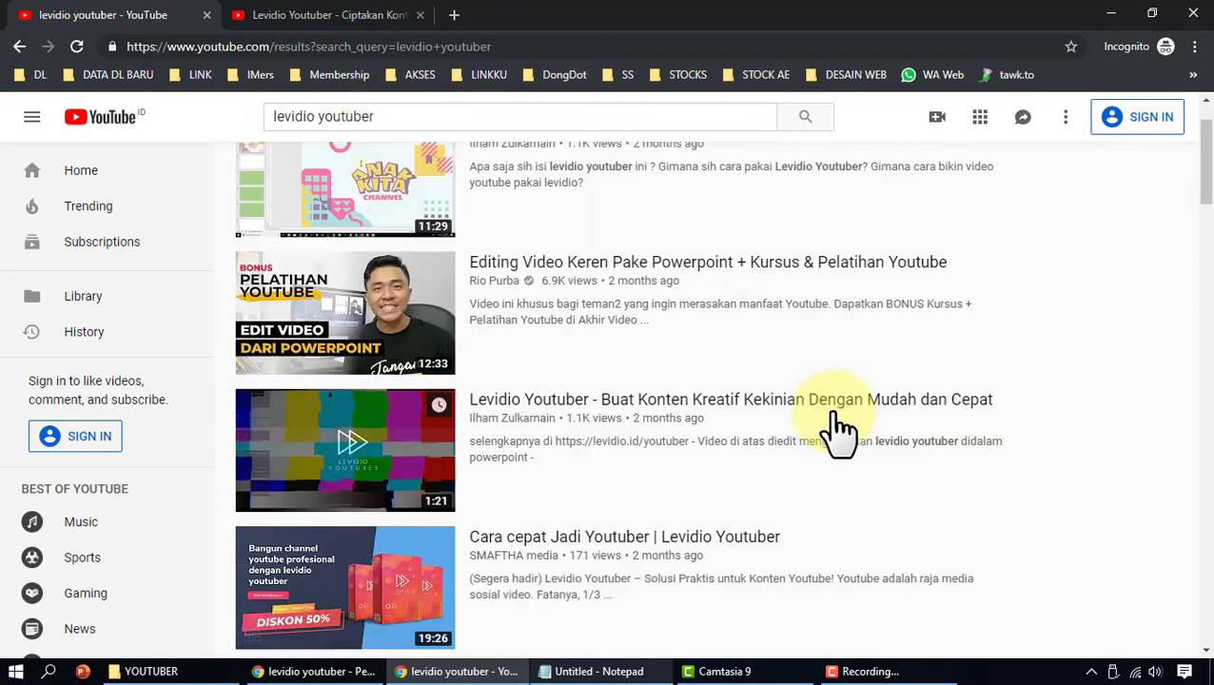
pyautogui.scroll(2, 902, 266)
pyautogui.scroll(-1, 942, 290)
pyautogui.scroll(-3, 943, 290)
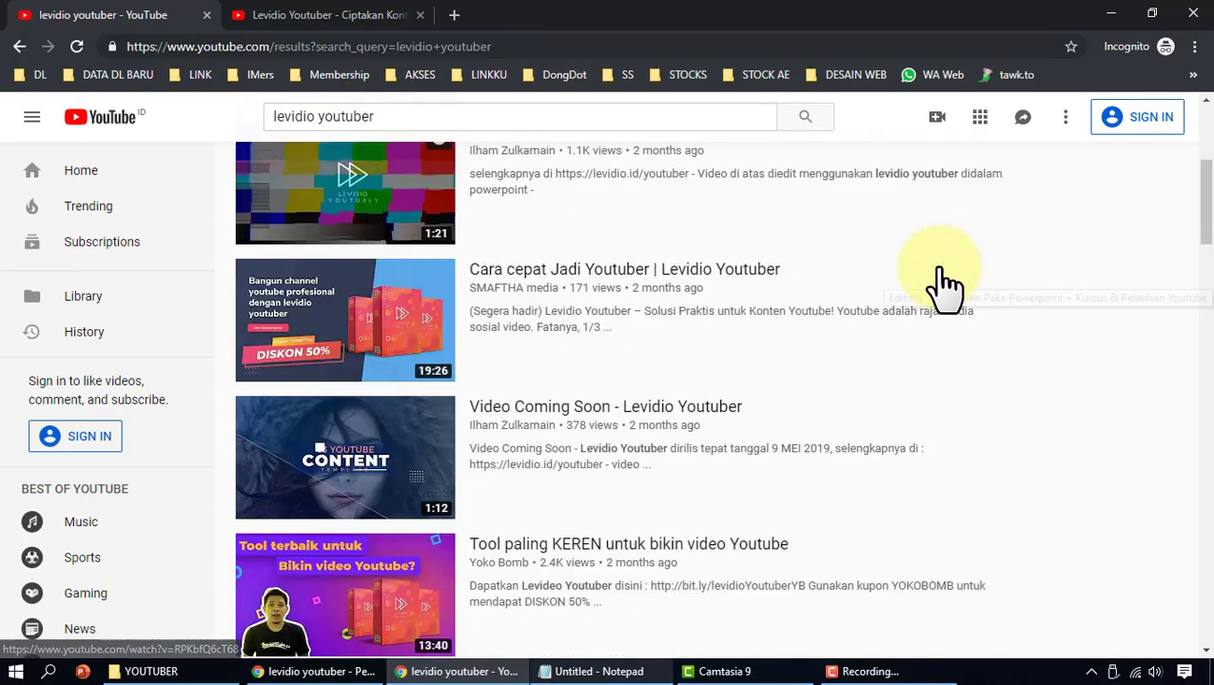
pyautogui.scroll(-2, 945, 285)
pyautogui.scroll(-3, 943, 285)
pyautogui.scroll(-4, 946, 283)
pyautogui.scroll(-1, 509, 447)
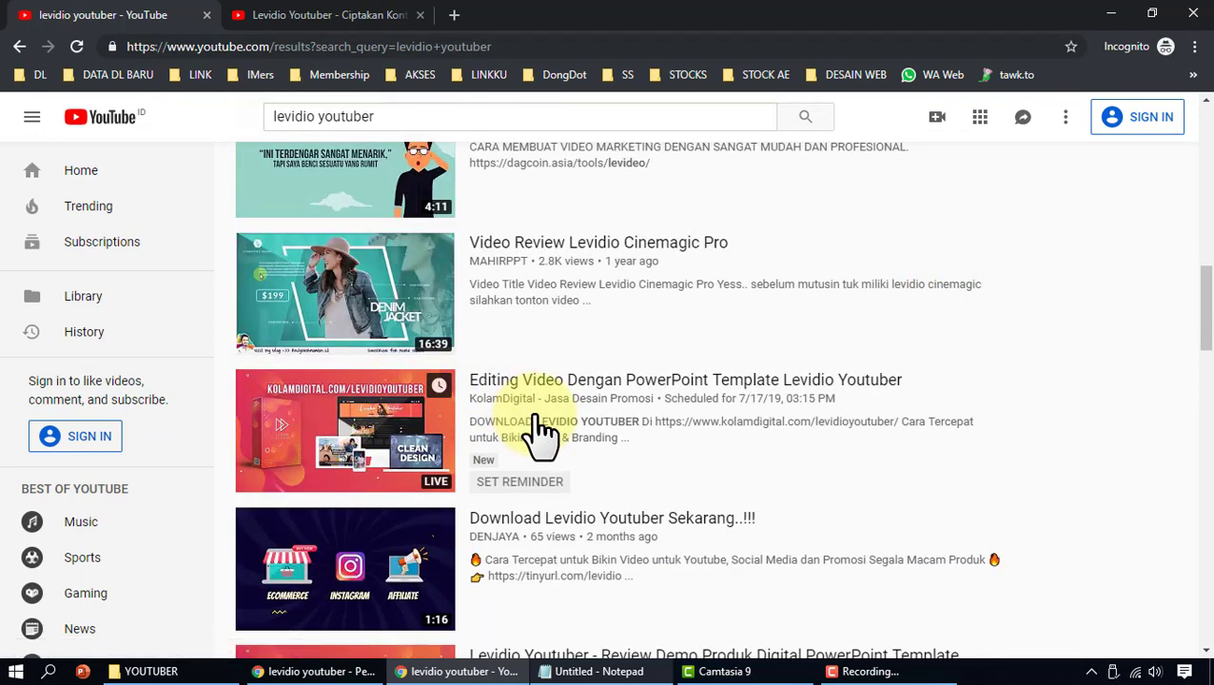
pyautogui.scroll(-3, 980, 400)
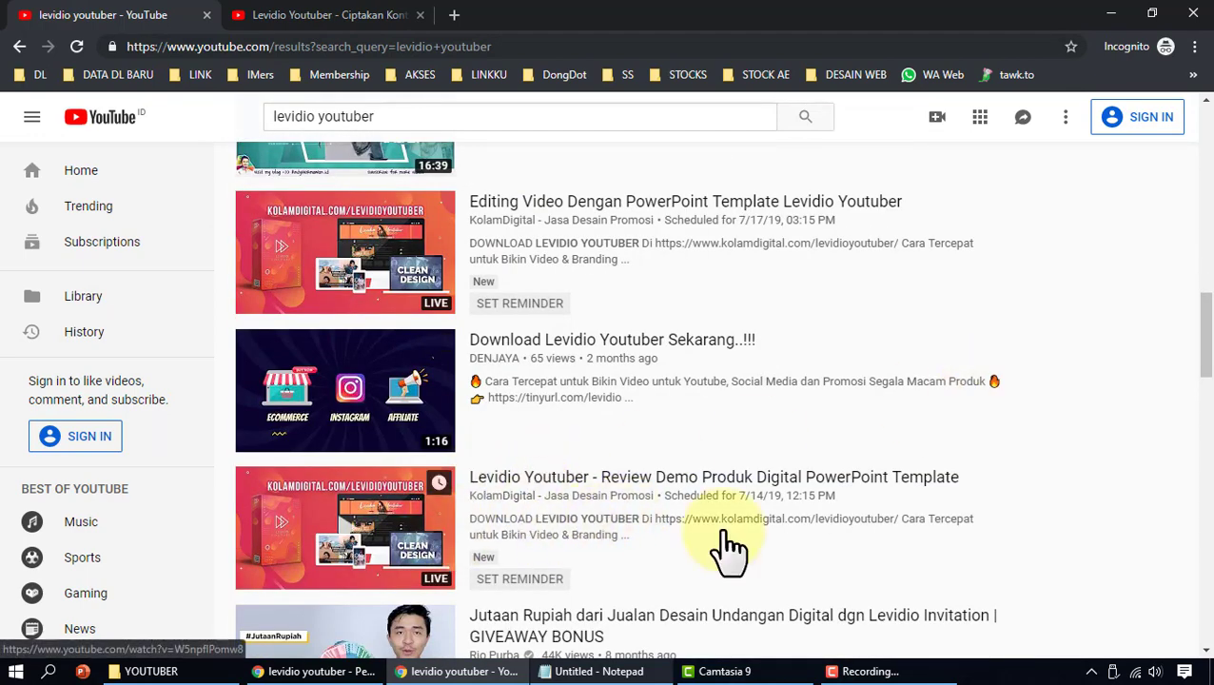
pyautogui.scroll(-3, 727, 552)
pyautogui.scroll(-3, 727, 547)
pyautogui.scroll(-5, 727, 547)
pyautogui.scroll(-5, 727, 547)
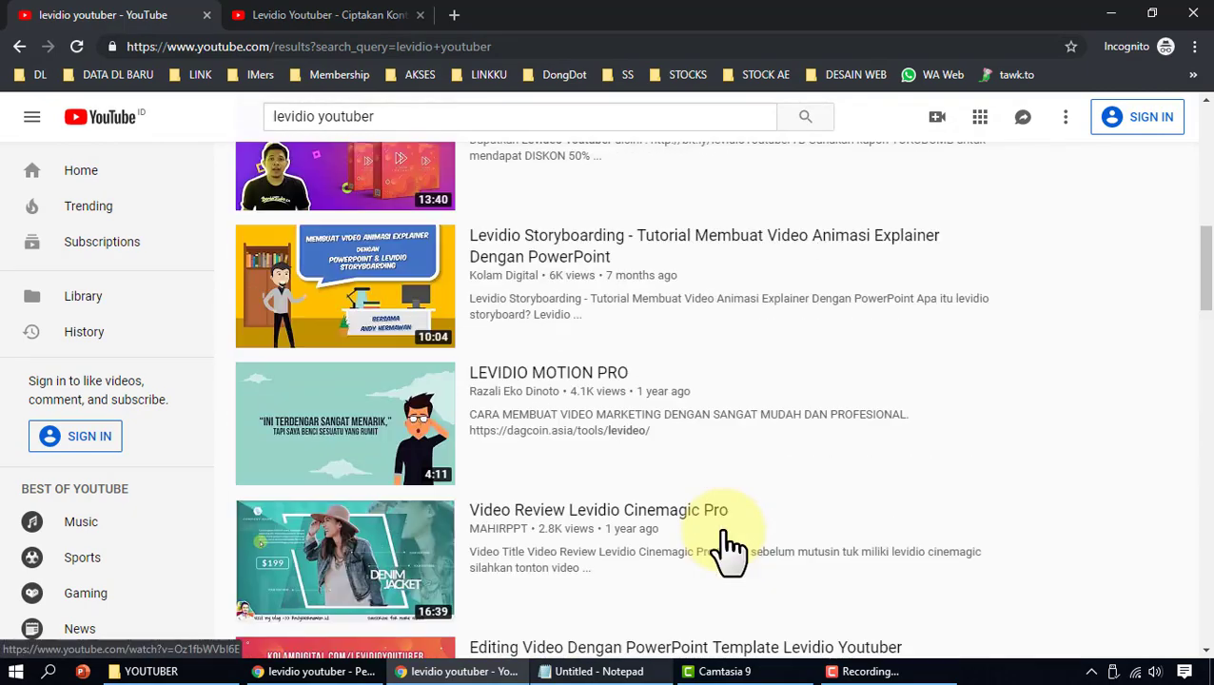
pyautogui.scroll(-5, 730, 546)
pyautogui.scroll(5, 721, 530)
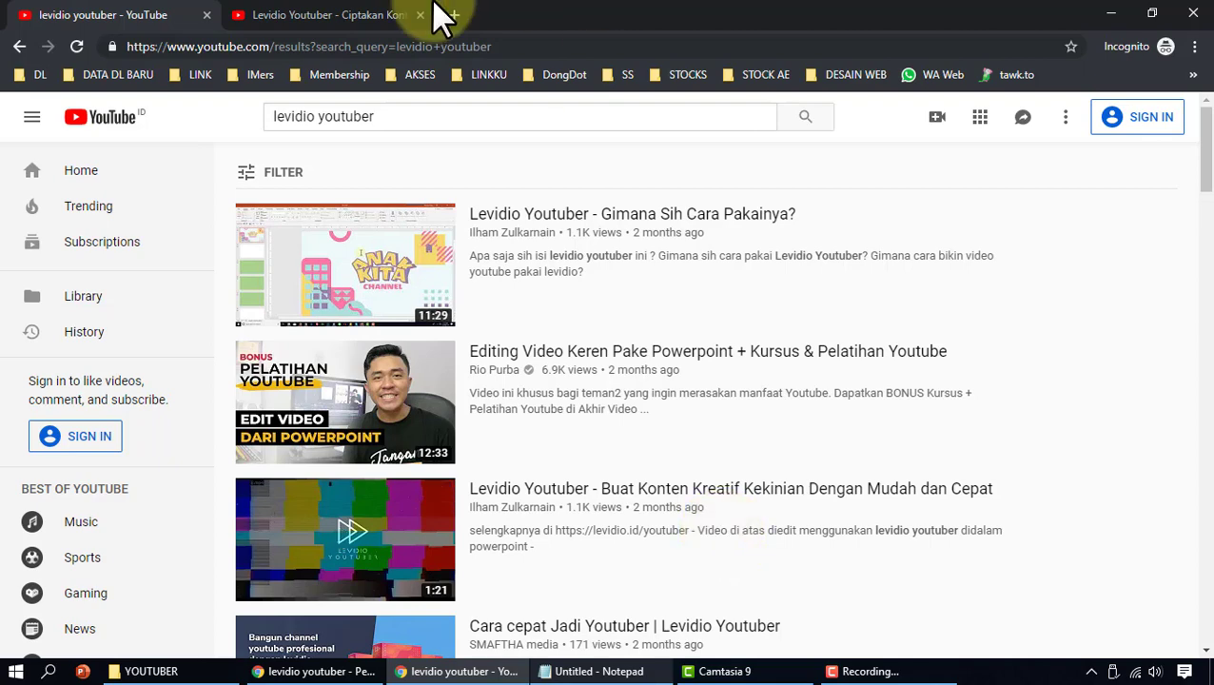
# Step: Glance at the scheduled video's tab, then locate the KolamDigital streams for 7/17/19 and 7/14/19 in the results
pyautogui.click(309, 14)
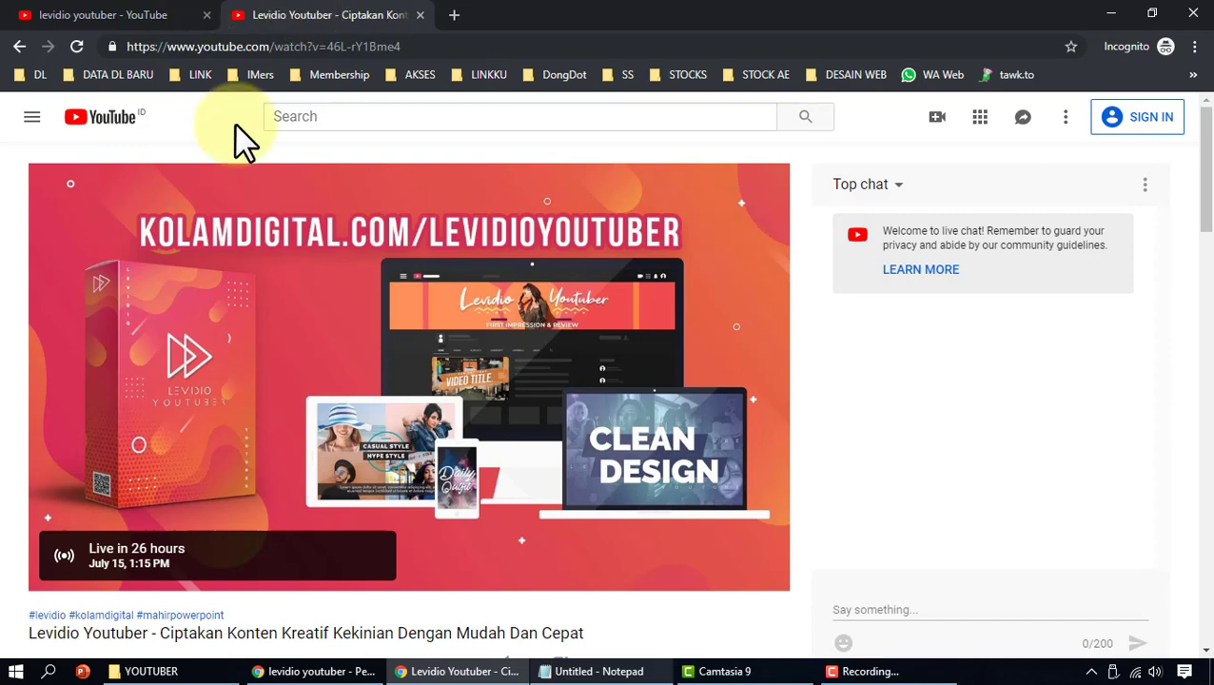
pyautogui.click(95, 15)
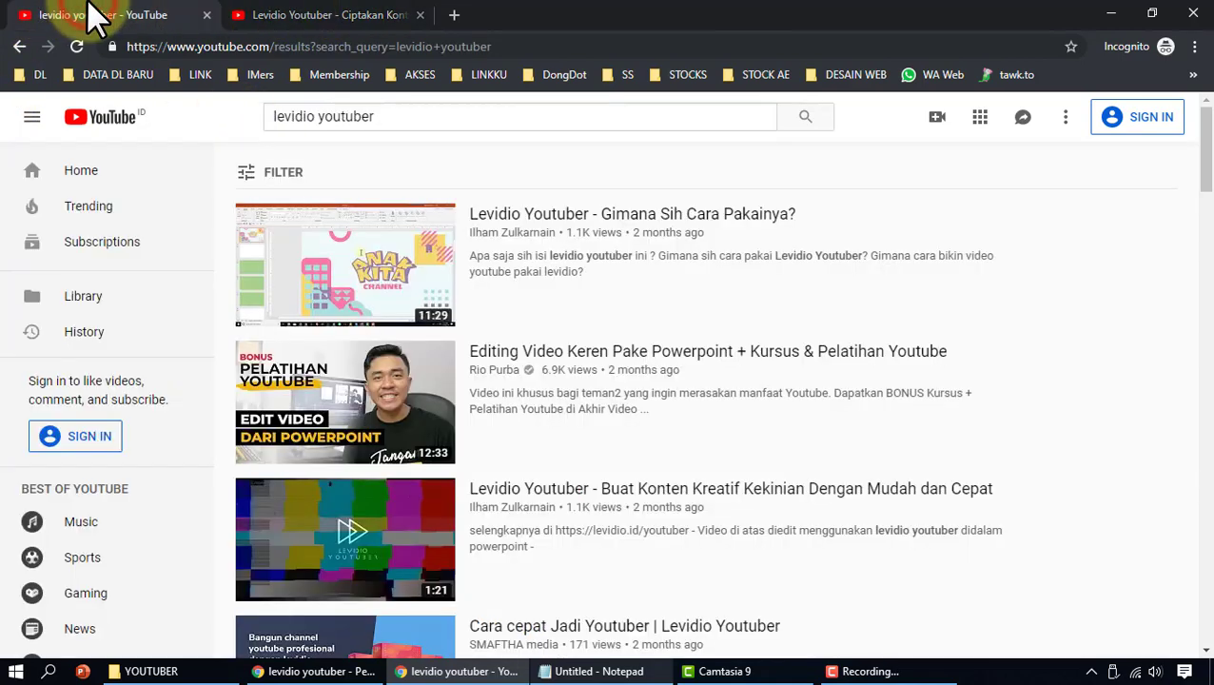
pyautogui.scroll(-3, 671, 285)
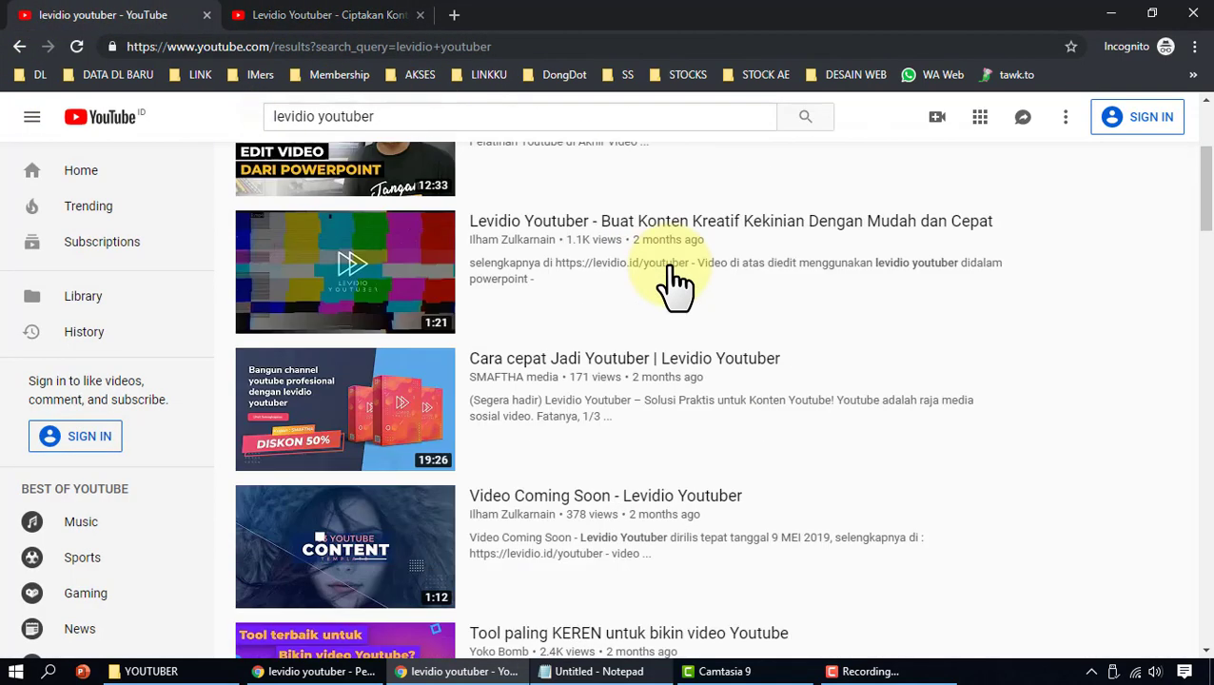
pyautogui.scroll(-3, 856, 295)
pyautogui.scroll(-4, 934, 300)
pyautogui.scroll(-1, 934, 300)
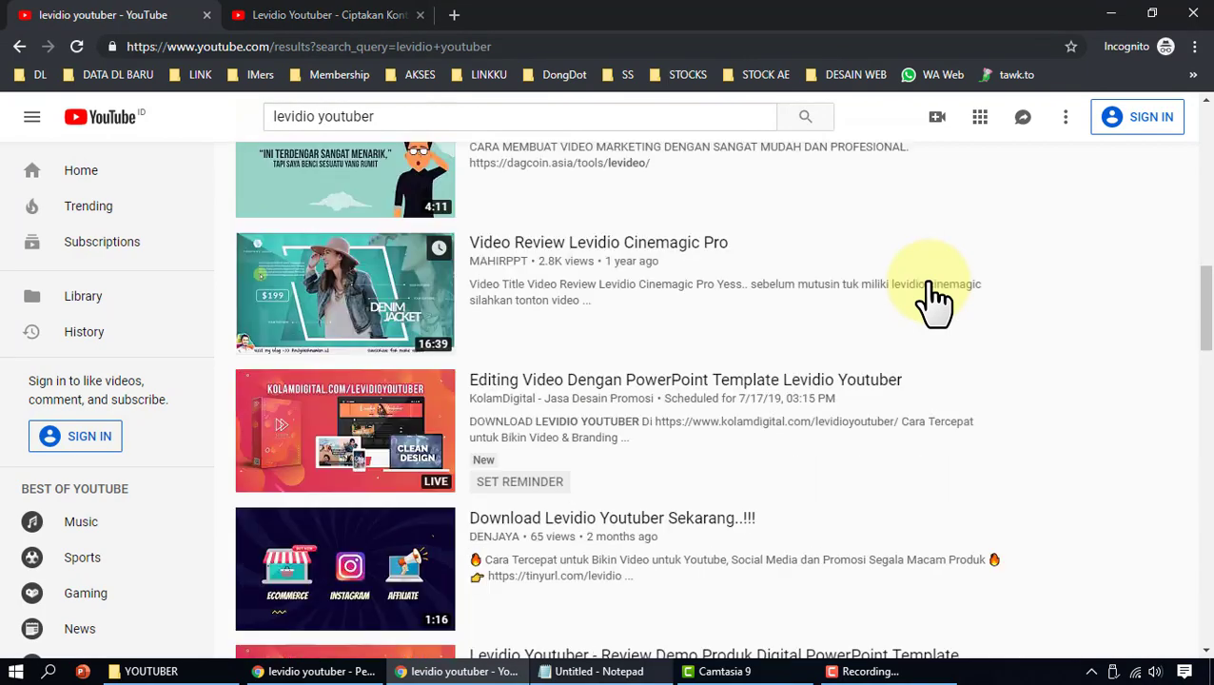
pyautogui.scroll(-3, 934, 300)
pyautogui.scroll(1, 381, 577)
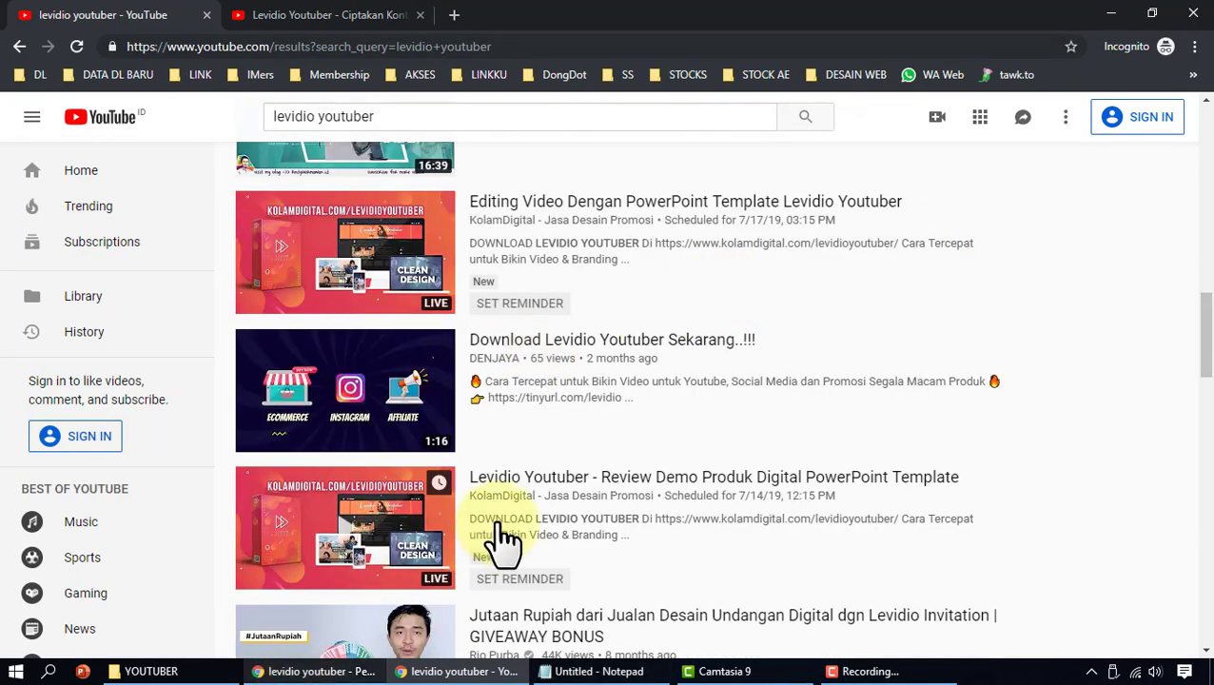
pyautogui.scroll(3, 523, 518)
pyautogui.scroll(-4, 534, 501)
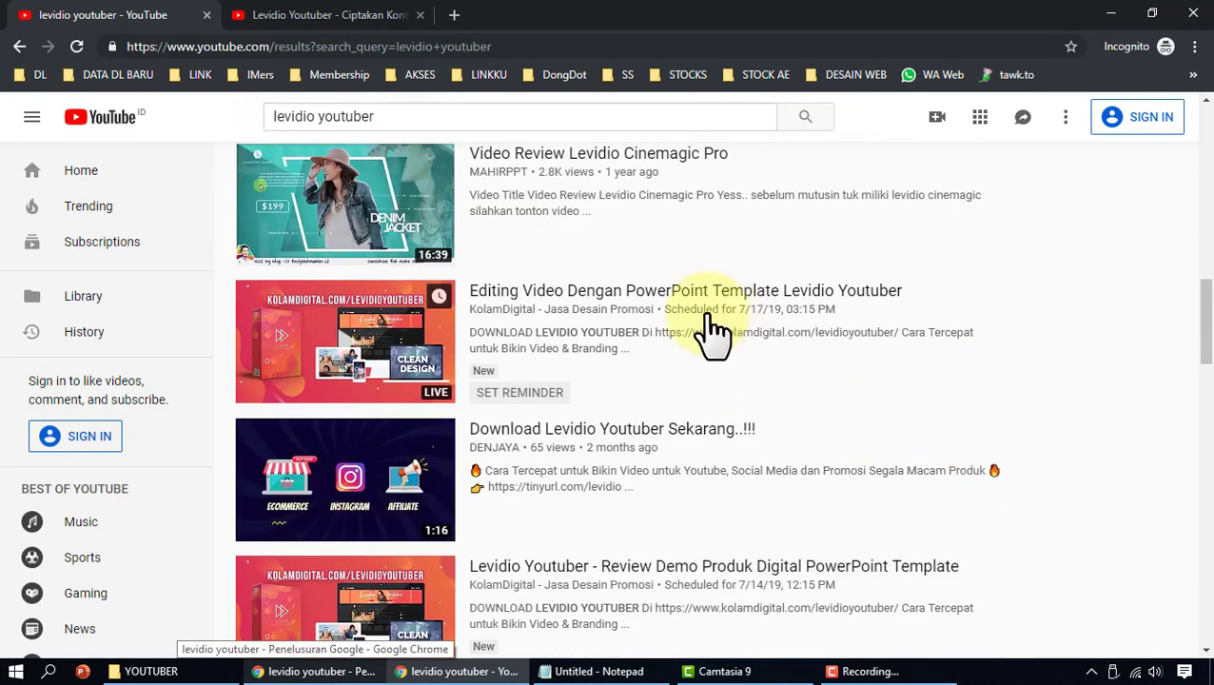
# Step: Open the KolamDigital - Jasa Desain Promosi channel to see its five scheduled Levidio uploads, 7/14 to 7/18/19
pyautogui.click(598, 311)
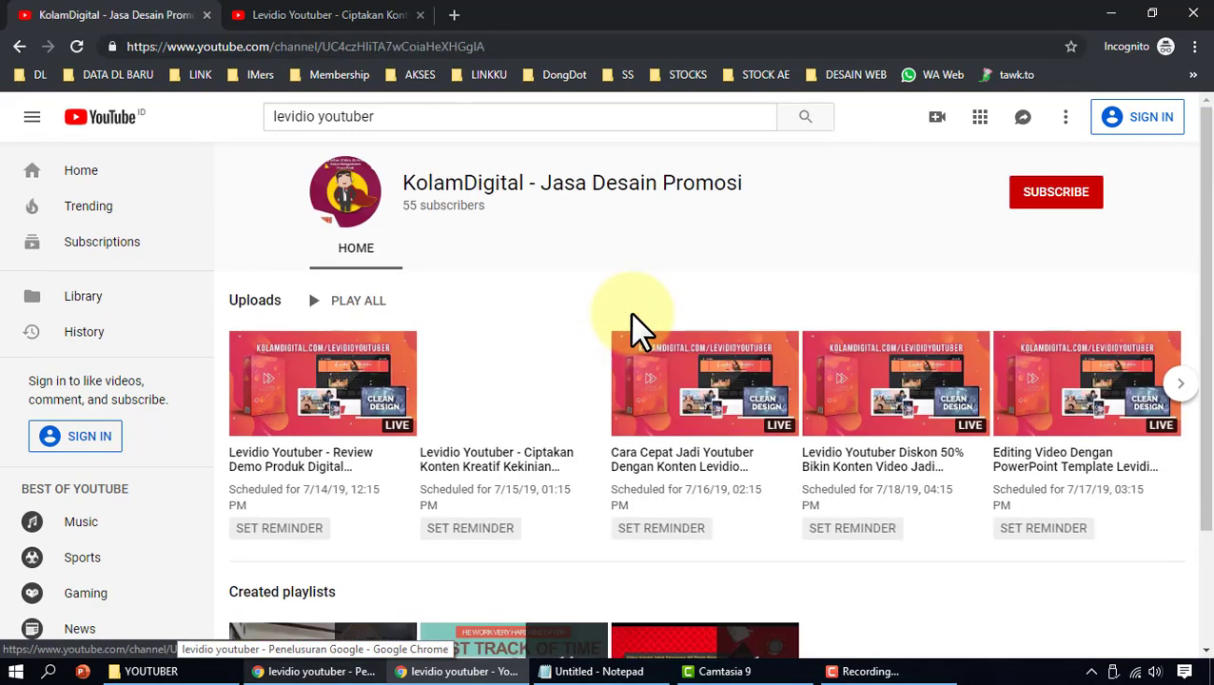
pyautogui.scroll(-1, 630, 328)
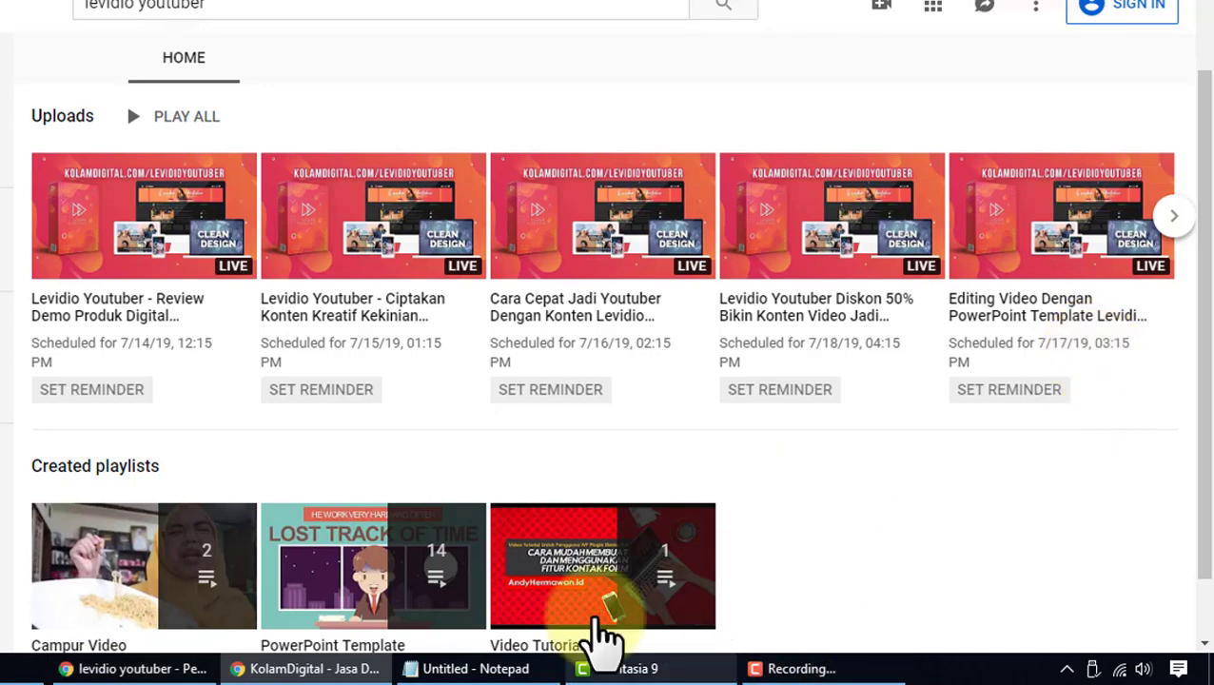
# Step: Scroll through the KolamDigital Levidio product page, including Levidio Playmockup at Rp 477.000, then return to the top
pyautogui.click(189, 670)
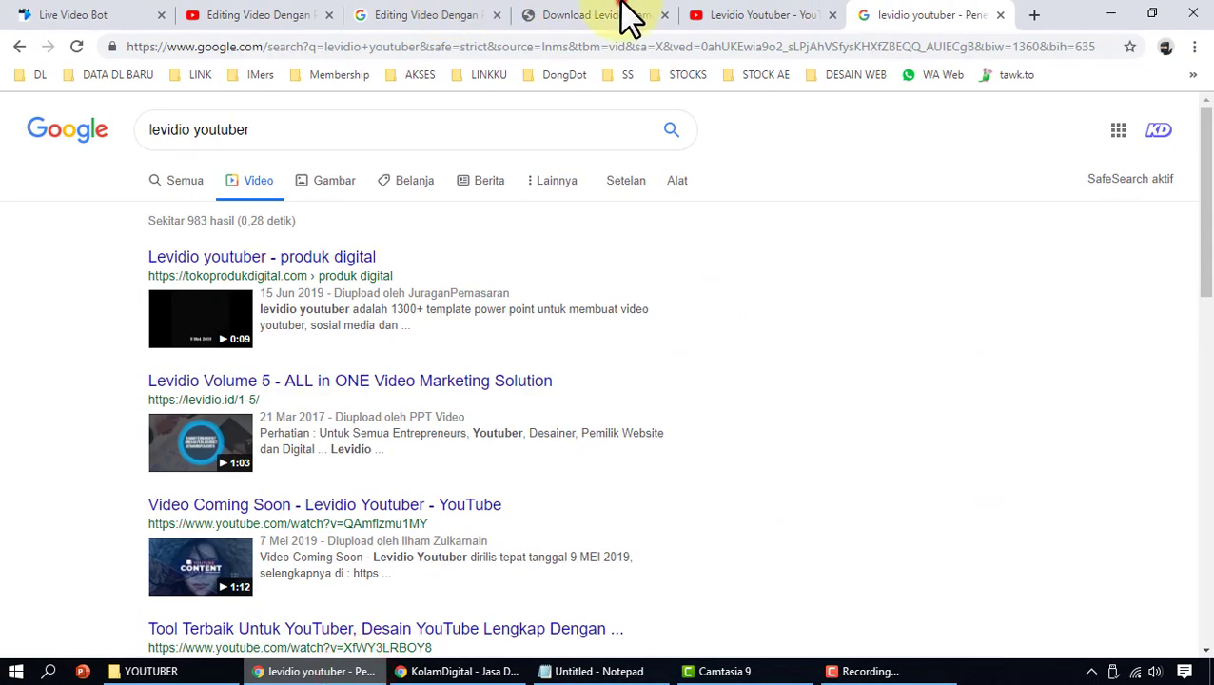
pyautogui.click(623, 17)
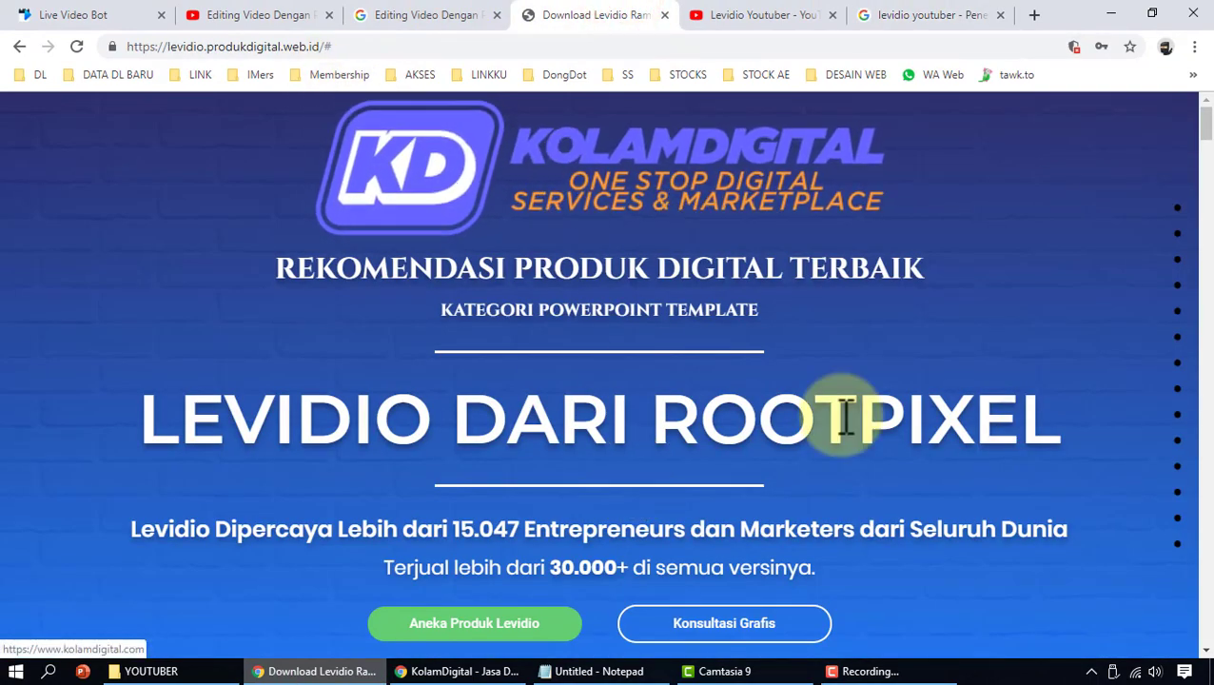
pyautogui.scroll(-4, 843, 420)
pyautogui.scroll(-3, 842, 419)
pyautogui.scroll(-5, 840, 429)
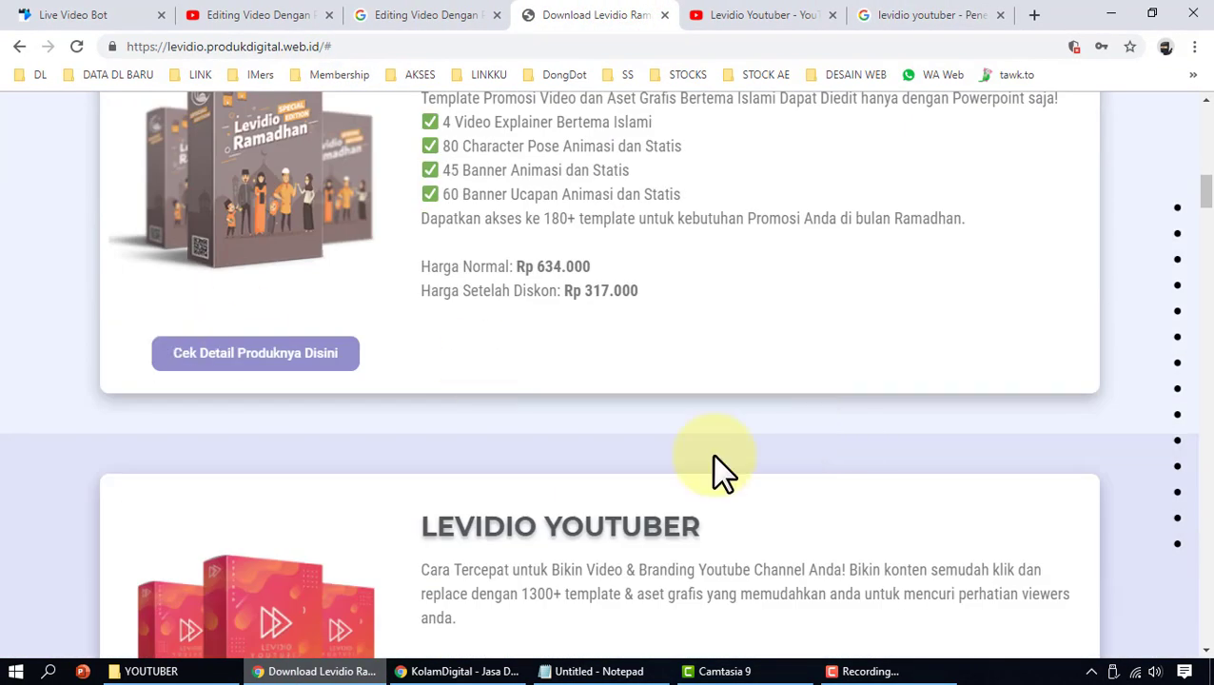
pyautogui.scroll(-3, 712, 454)
pyautogui.scroll(-3, 712, 454)
pyautogui.scroll(-3, 713, 454)
pyautogui.scroll(-3, 713, 454)
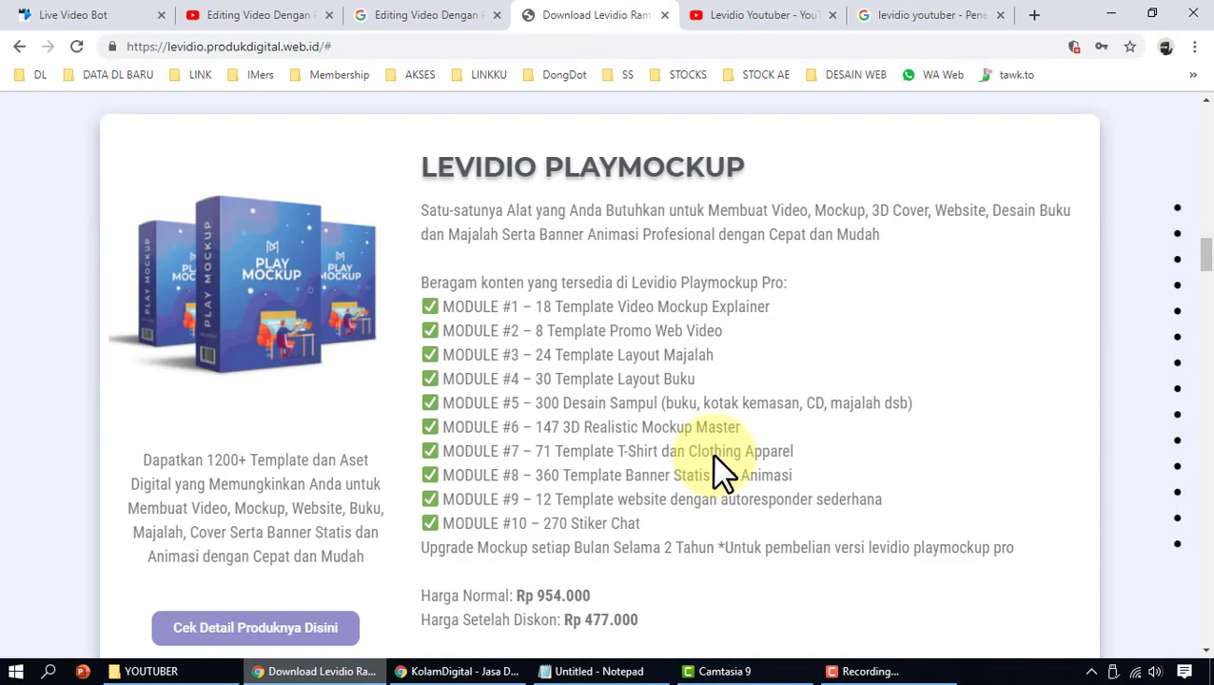
pyautogui.scroll(-4, 712, 454)
pyautogui.scroll(5, 713, 455)
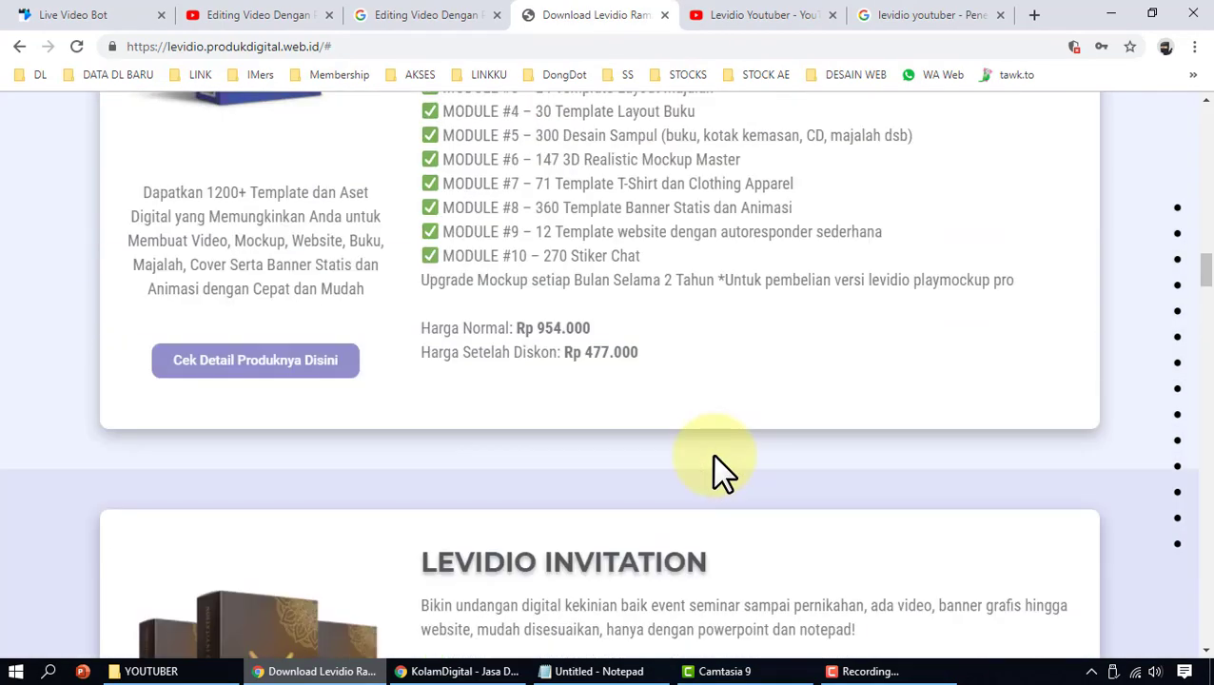
pyautogui.scroll(5, 712, 455)
pyautogui.scroll(4, 712, 455)
pyautogui.scroll(5, 706, 454)
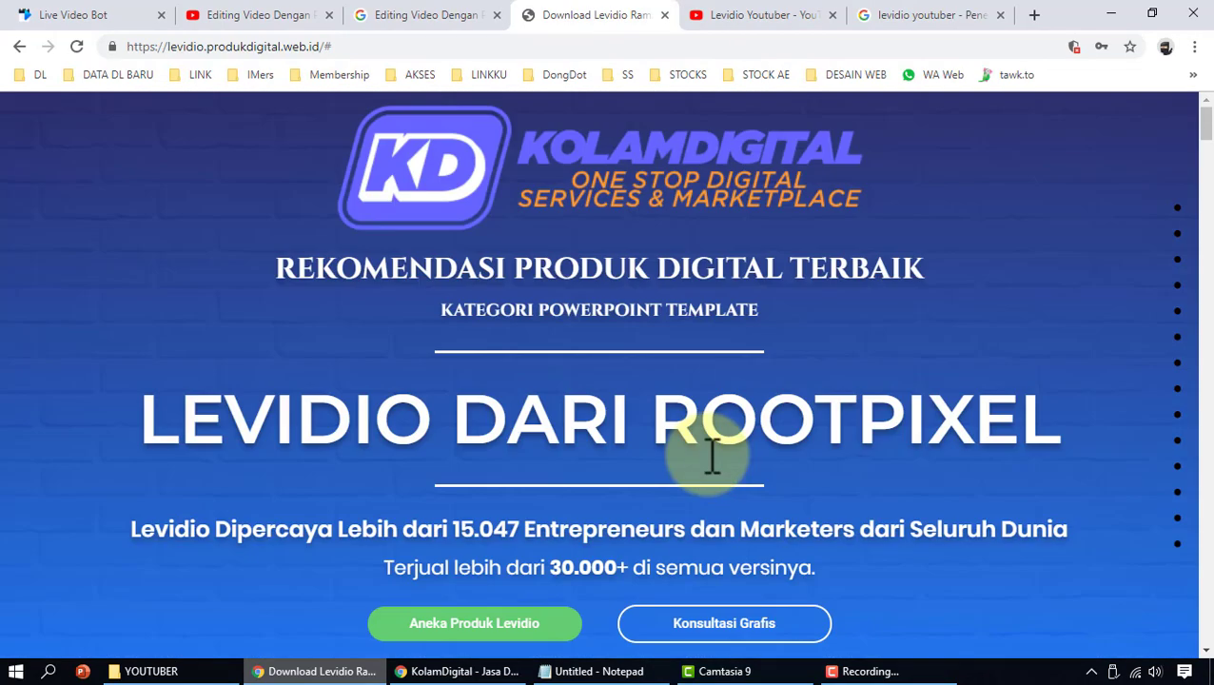